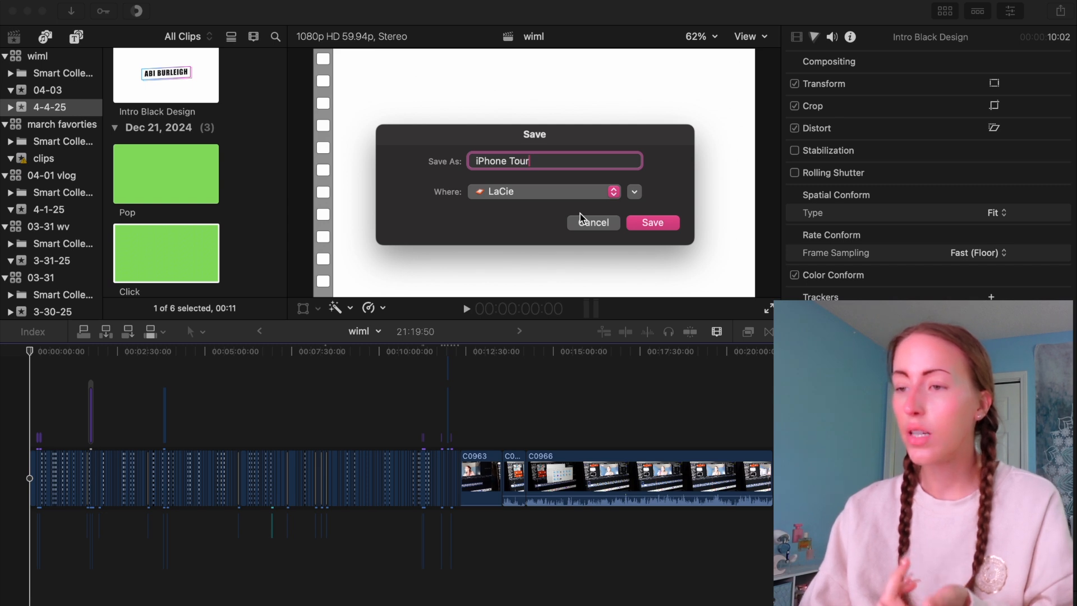
- Save the new library as iPhone Tour on the LaCie drive
click(652, 225)
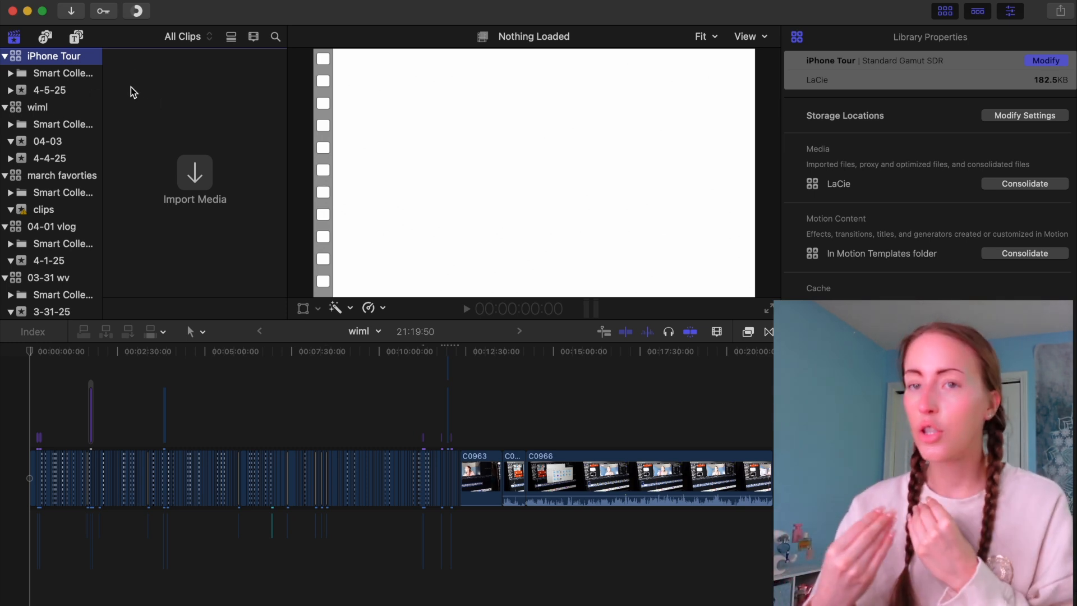
click(134, 2)
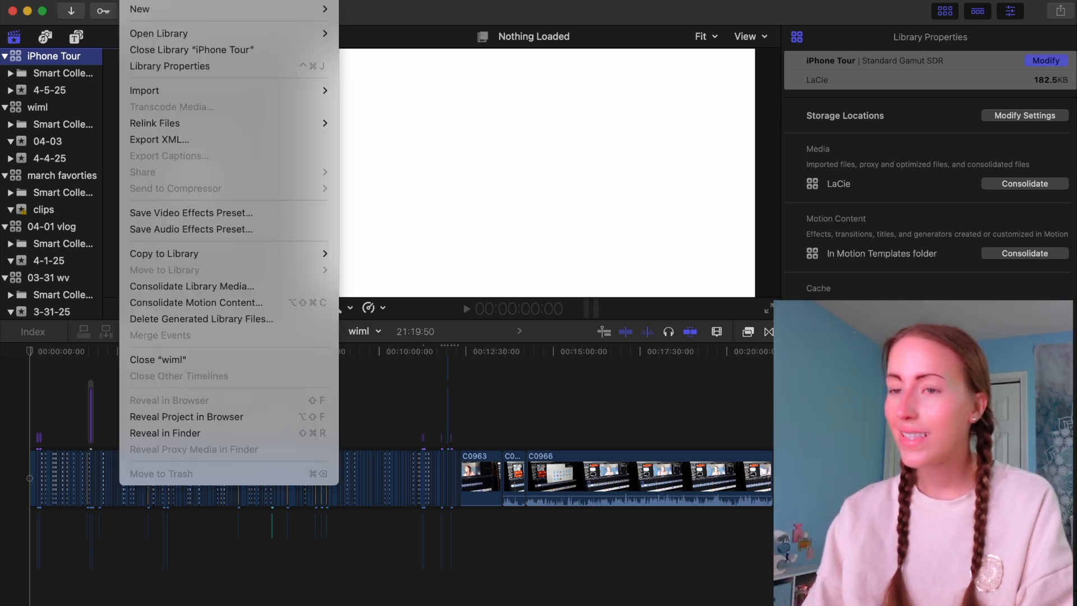
mouse_move(149, 14)
click(357, 41)
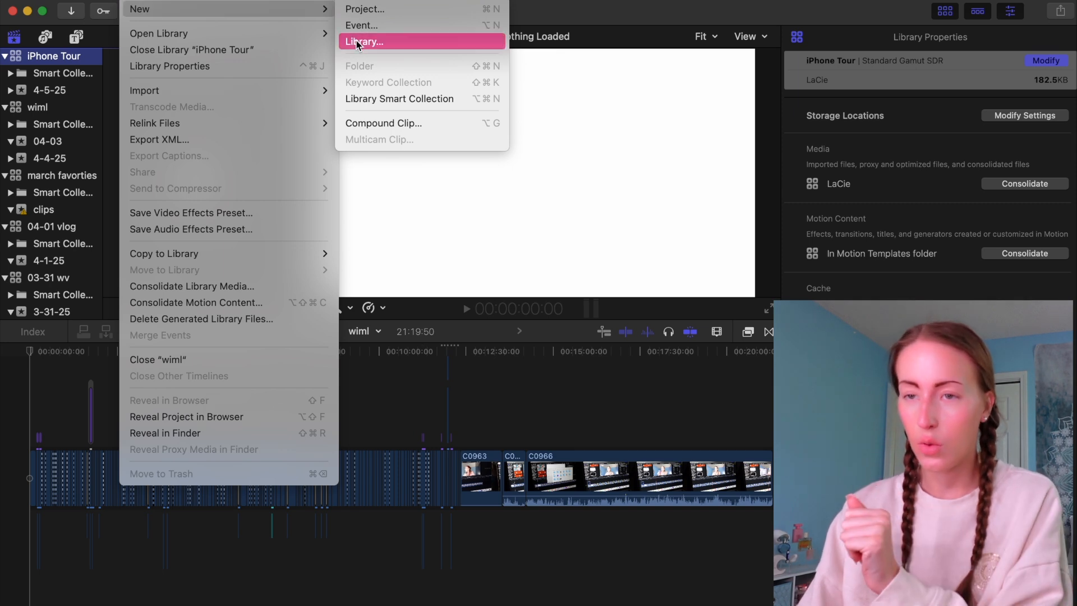
- Create a project named iPhone Tour video in the iPhone Tour library's 4-5-25 event, keeping the automatic settings
click(135, 2)
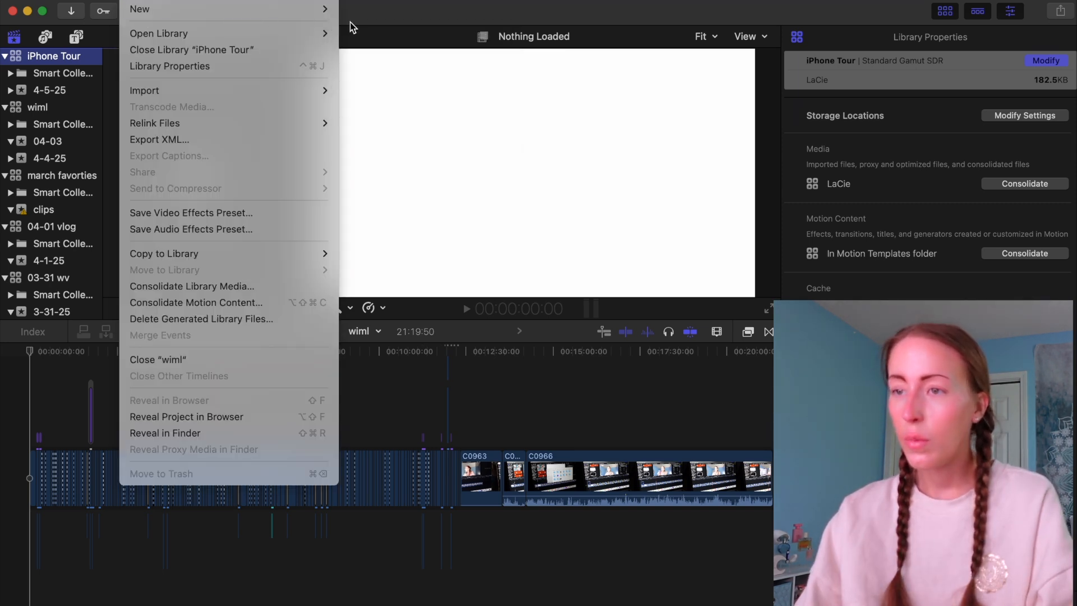
mouse_move(324, 11)
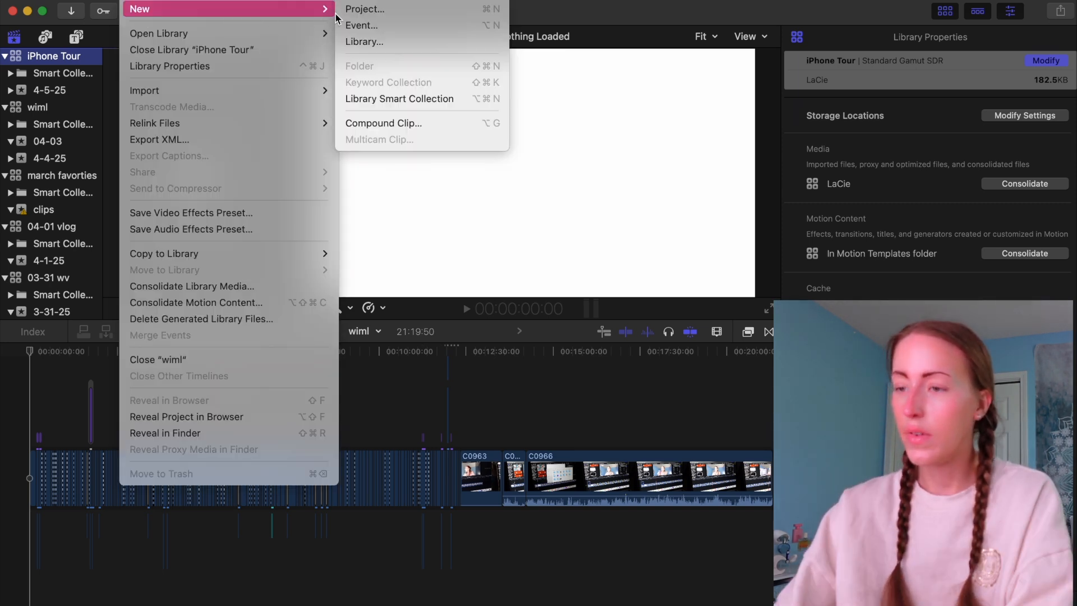
click(364, 9)
text(video)
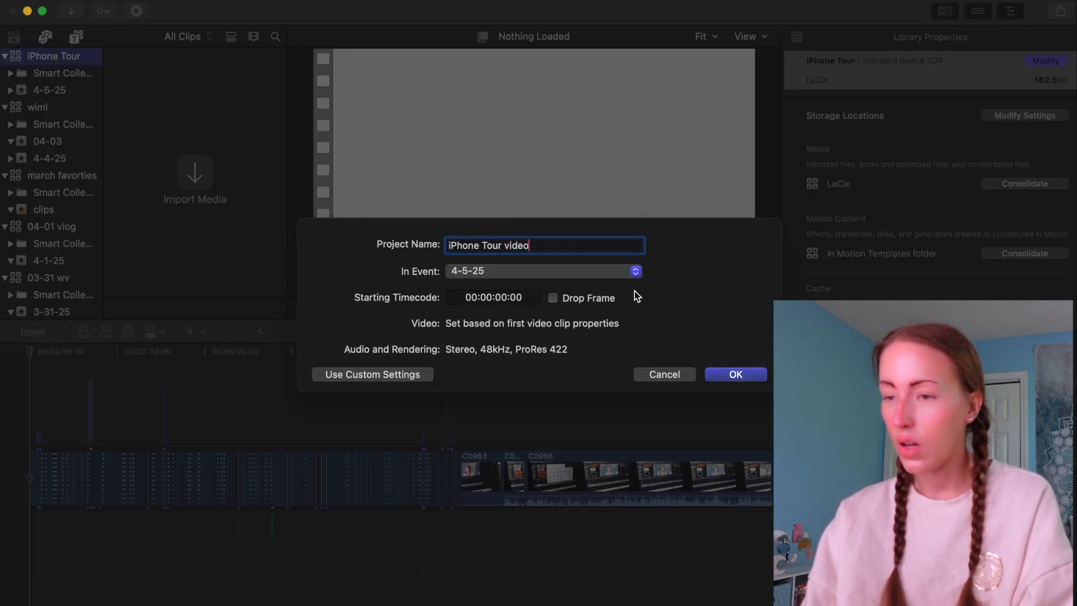
click(627, 275)
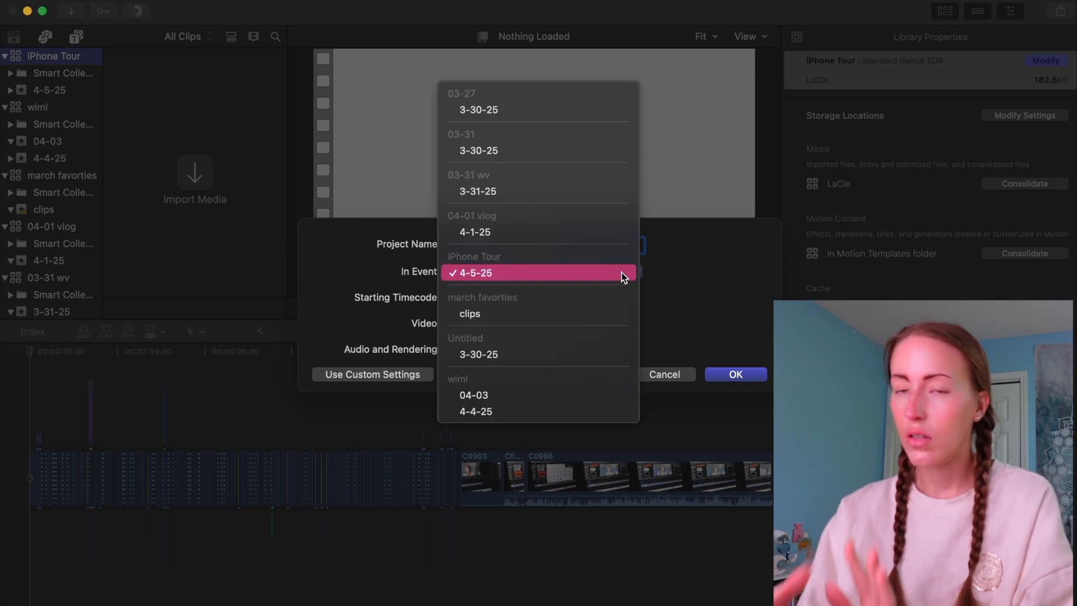
click(623, 274)
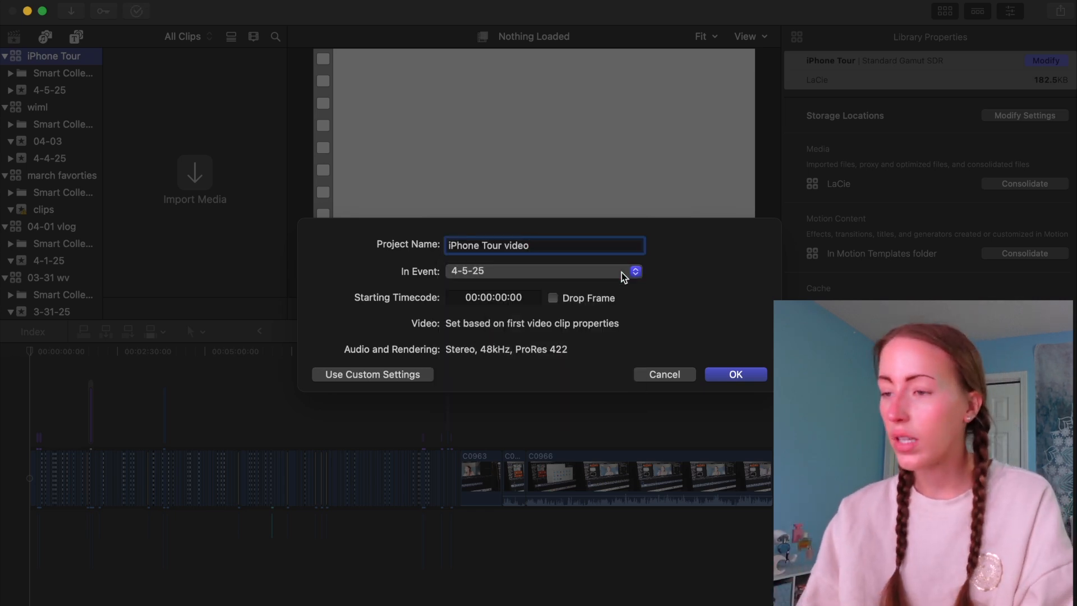
click(733, 375)
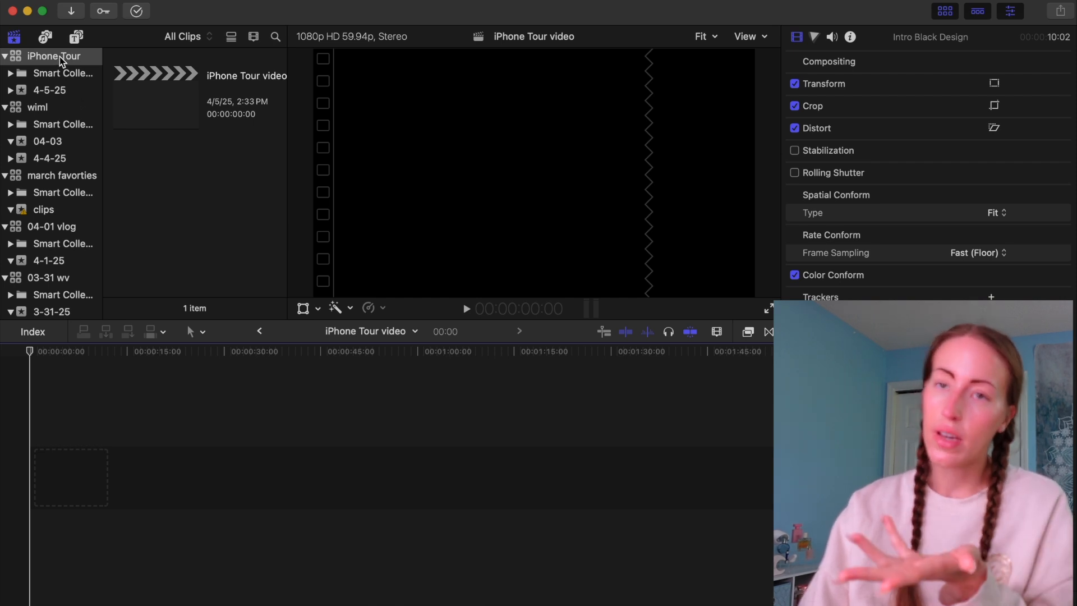
- Switch to Finder and open the iPhone Tour folder inside YouTube Videos > 2025 on the LaCie drive
click(50, 93)
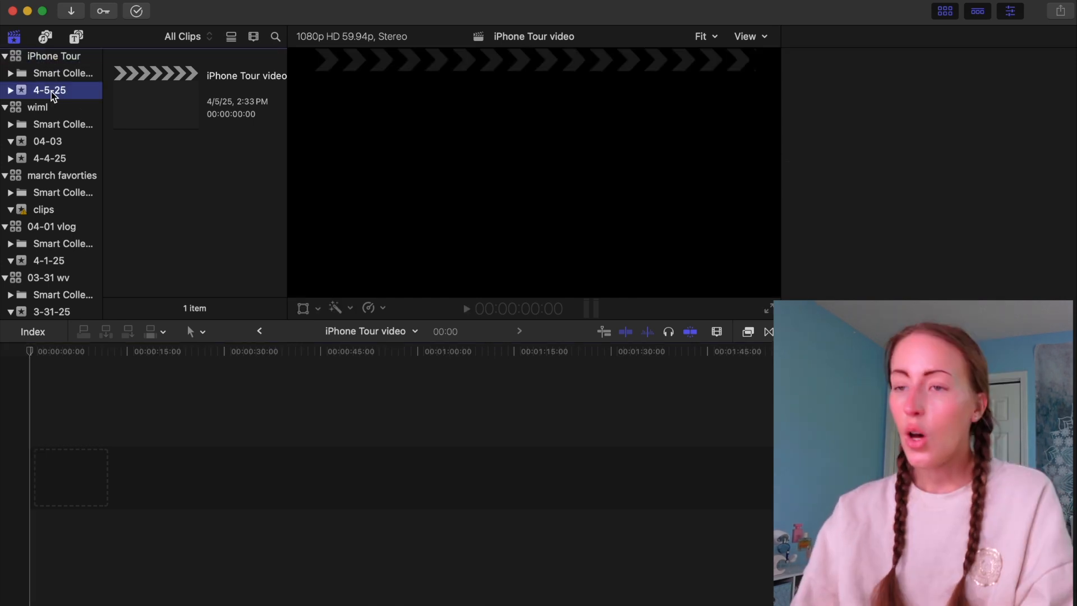
click(55, 58)
click(105, 492)
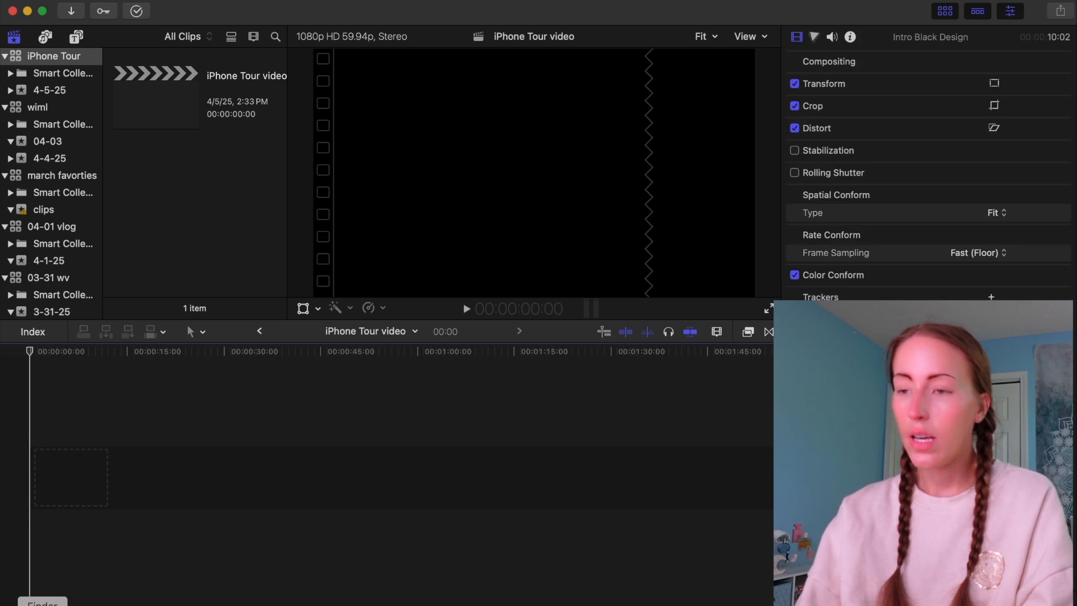
click(42, 603)
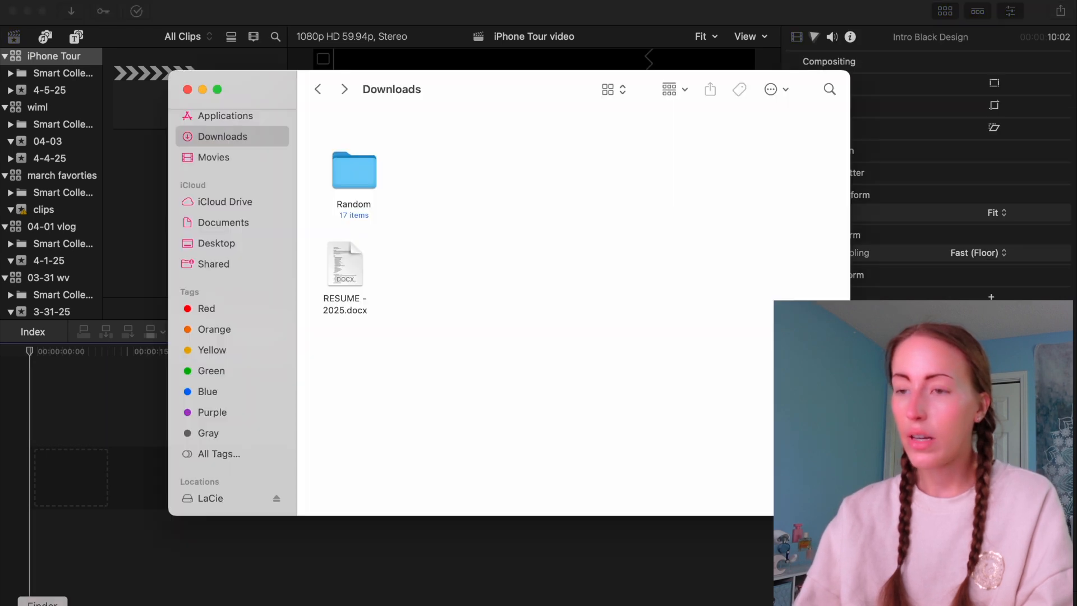
click(227, 495)
double_click(419, 456)
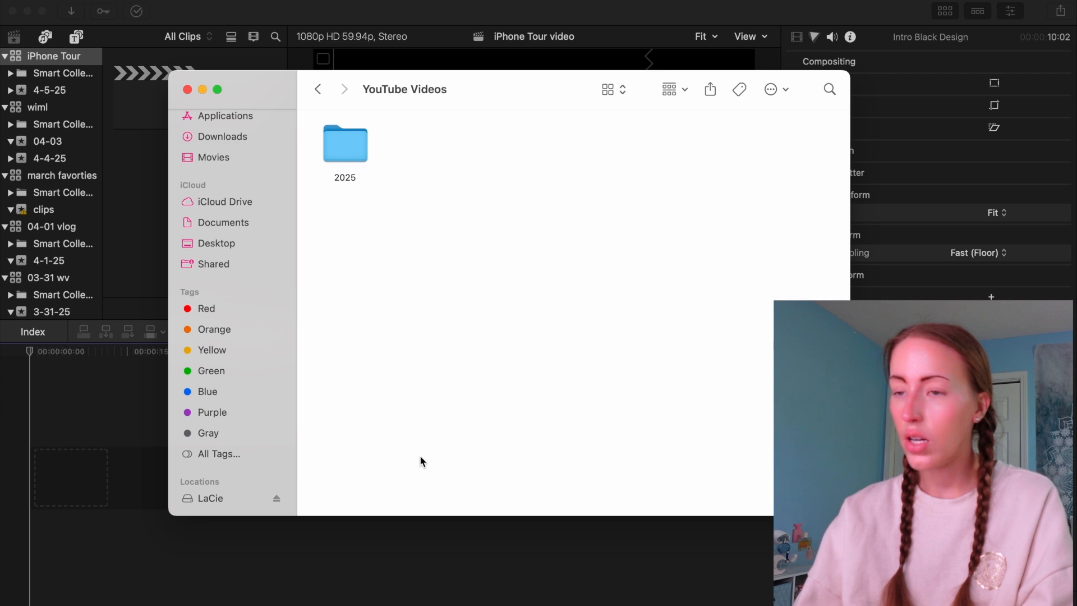
double_click(364, 161)
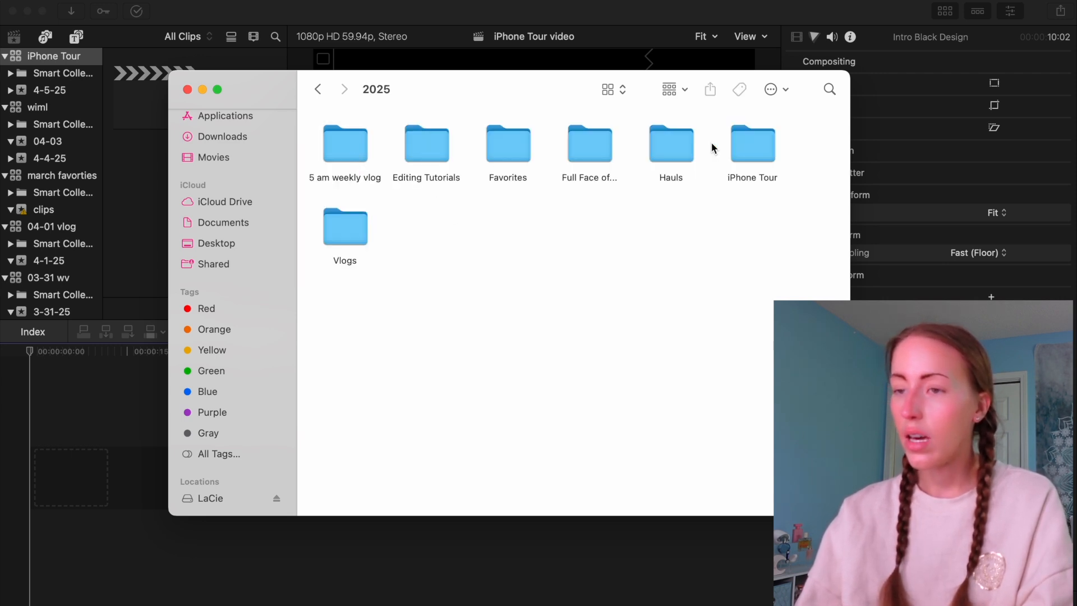
double_click(768, 149)
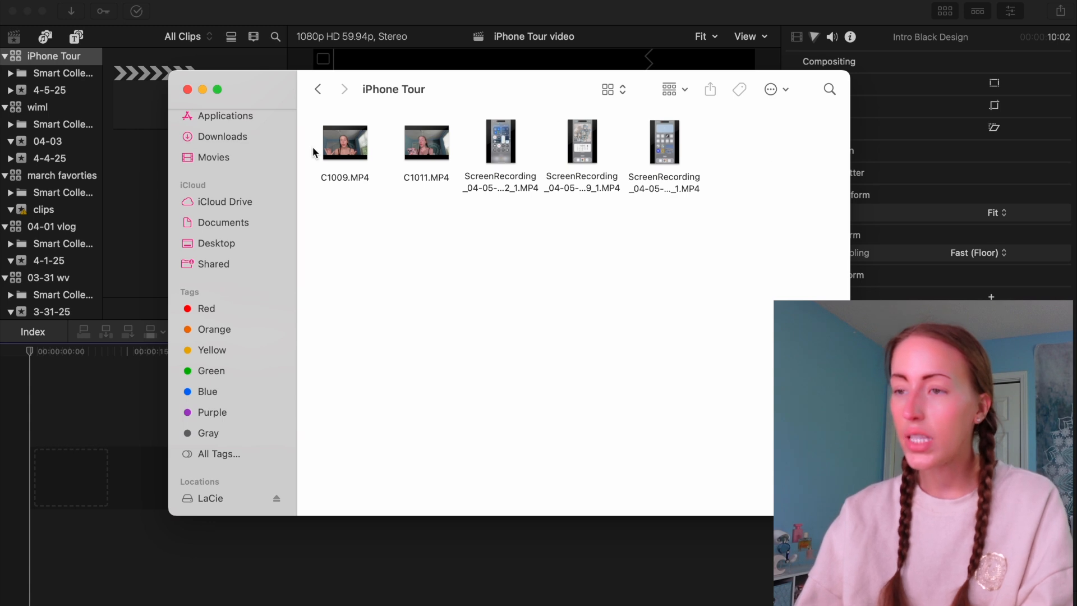
- Import the camera clips C1009.MP4 and C1011.MP4 from the Finder folder into the 4-5-25 event
drag(446, 90, 615, 91)
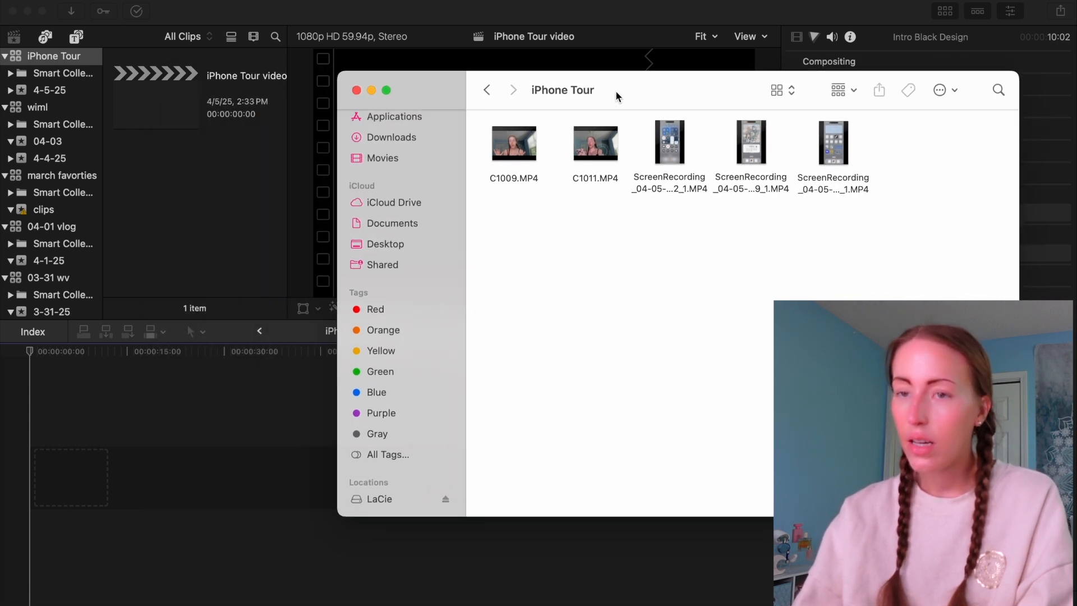
drag(508, 147, 52, 87)
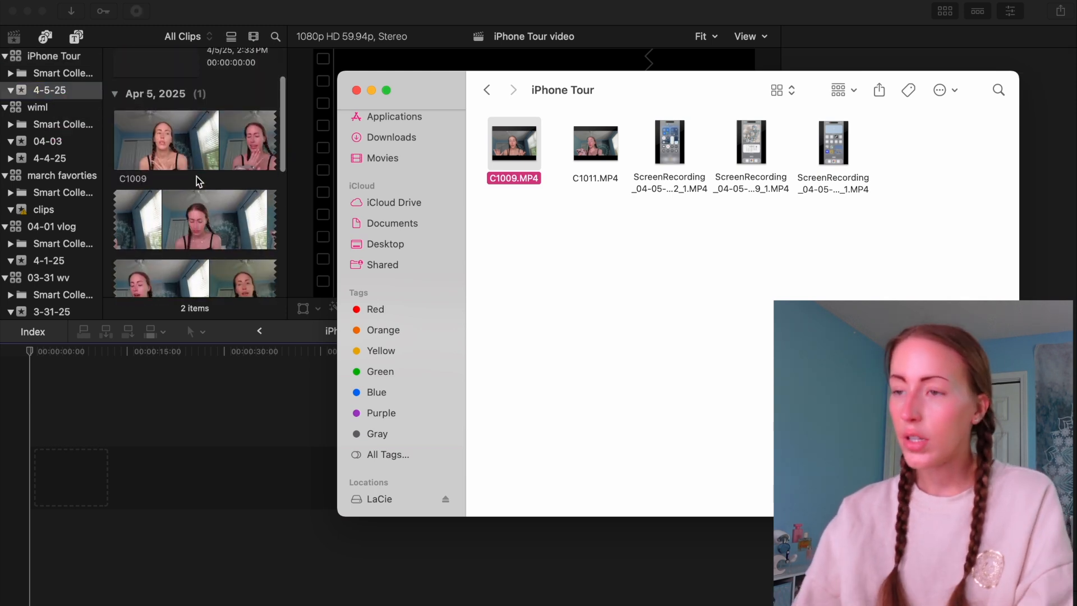
drag(595, 145, 55, 103)
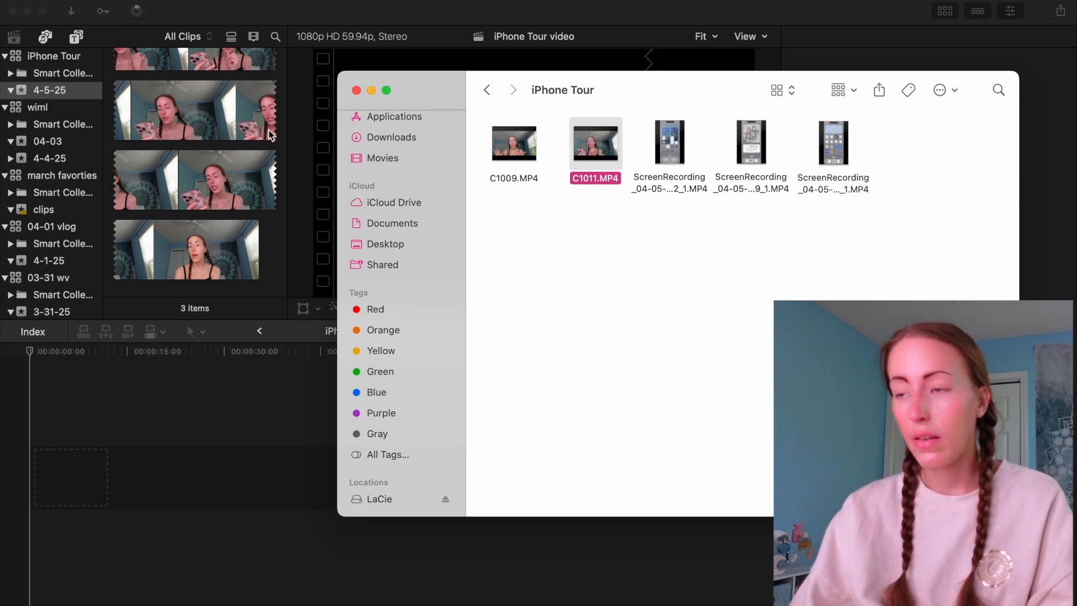
scroll(270, 134, up, 5)
scroll(271, 134, down, 2)
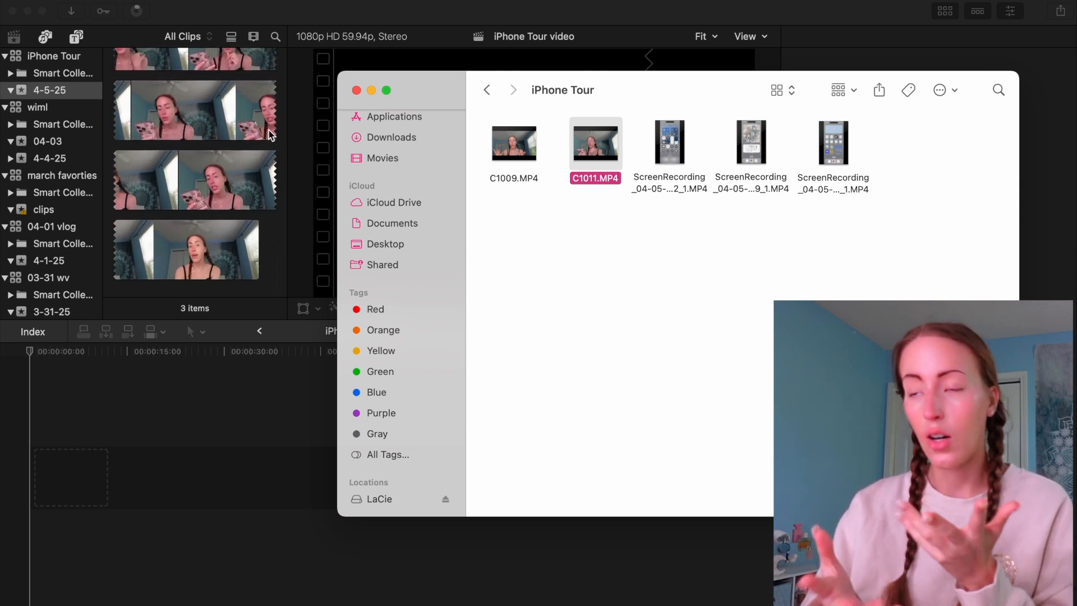
- Preview the first ScreenRecording file in the iPhone Tour folder and close the preview
click(662, 158)
key(space)
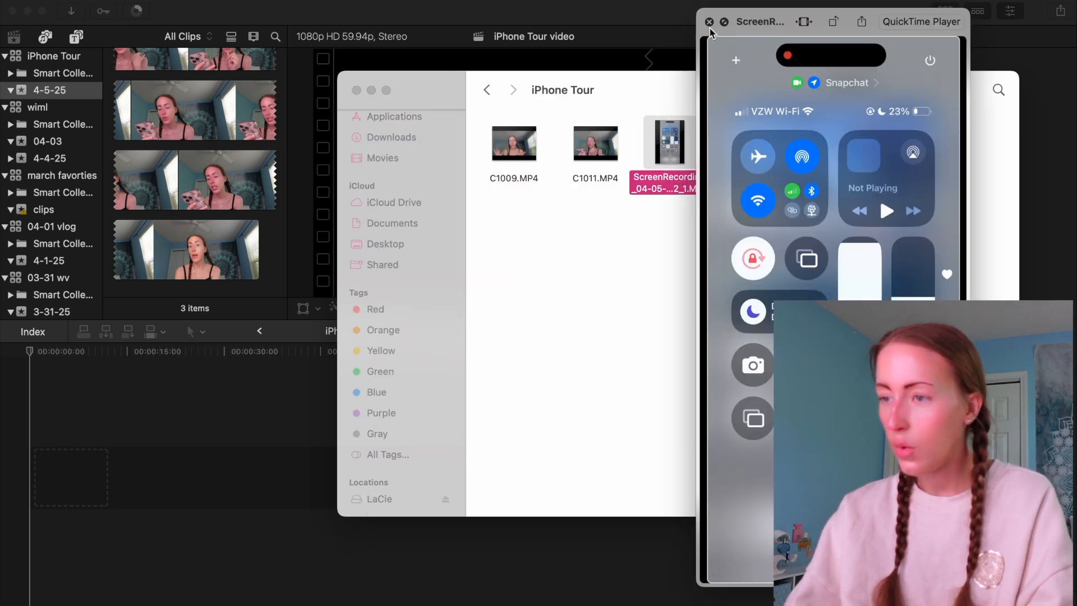
click(708, 22)
click(659, 218)
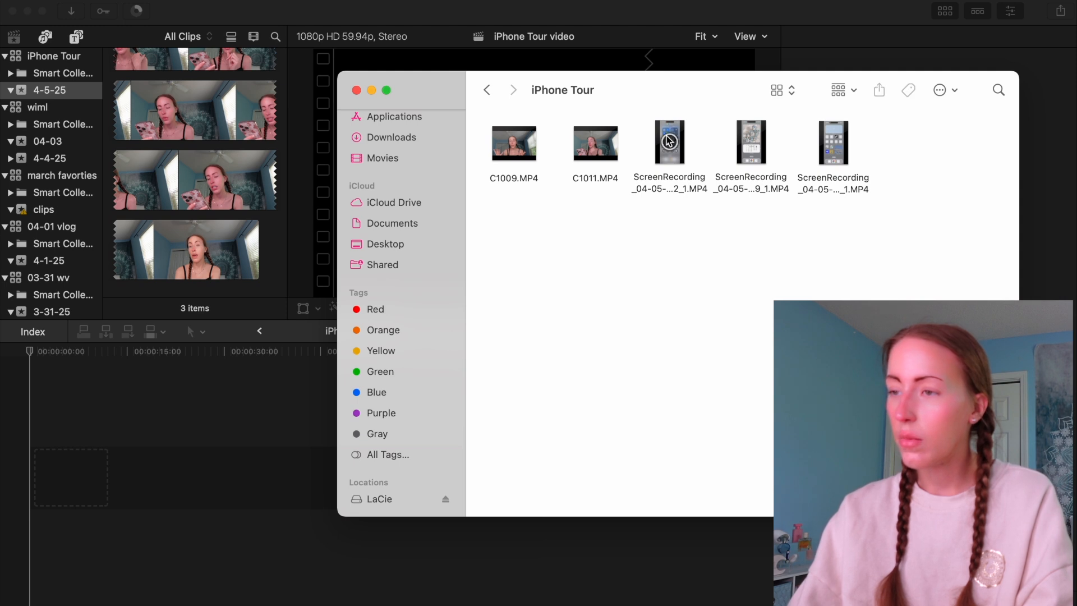
- Import all three ScreenRecording files from the Finder folder into the 4-5-25 event
drag(637, 137, 852, 169)
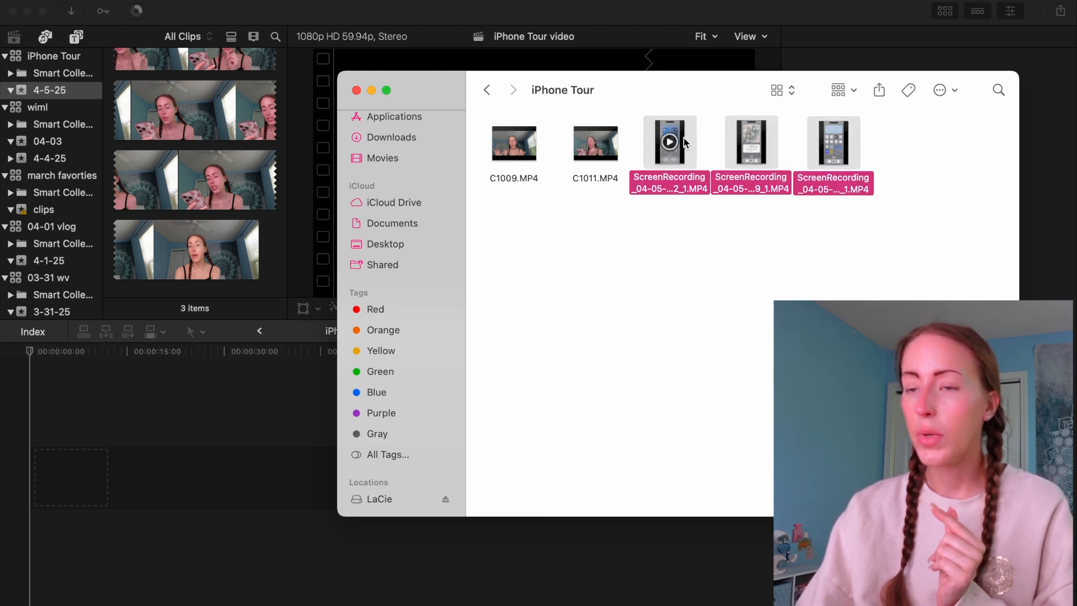
drag(681, 139, 54, 85)
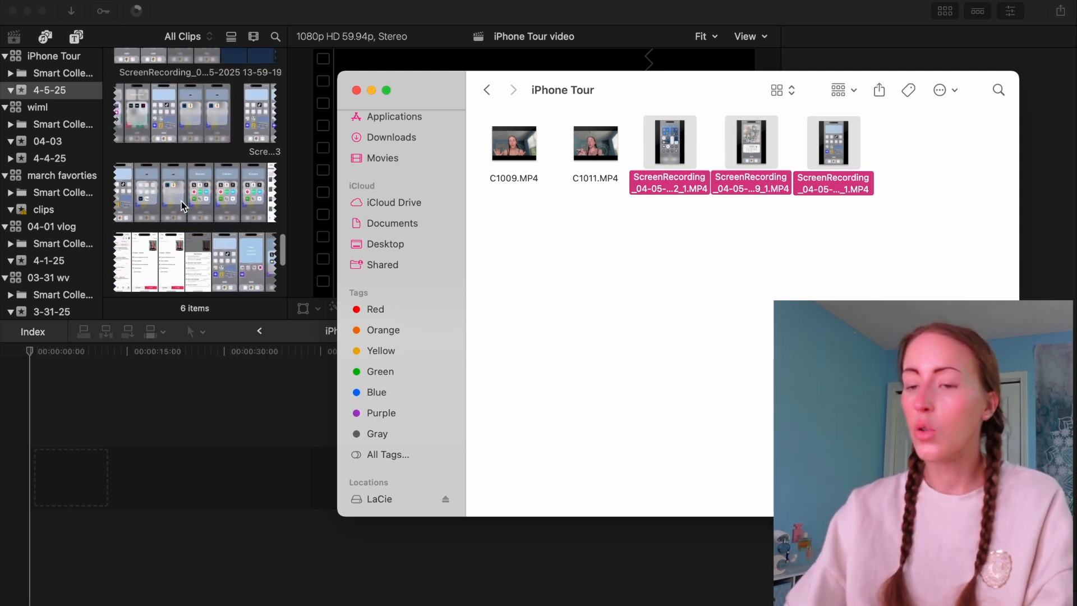
scroll(181, 206, up, 2)
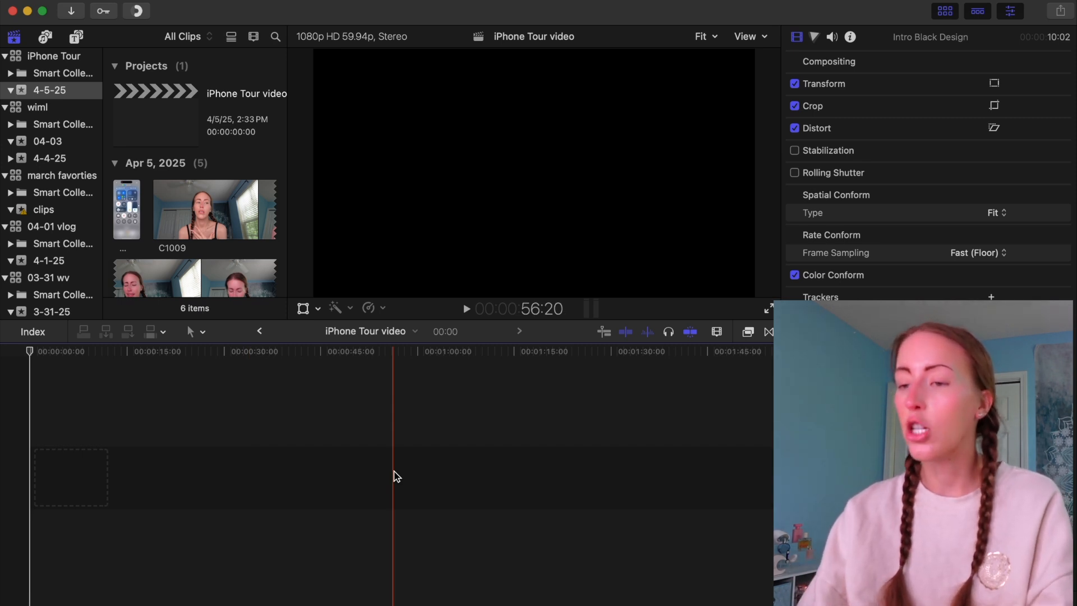
- Add the C1009 clip from the event to the start of the iPhone Tour video timeline
click(172, 194)
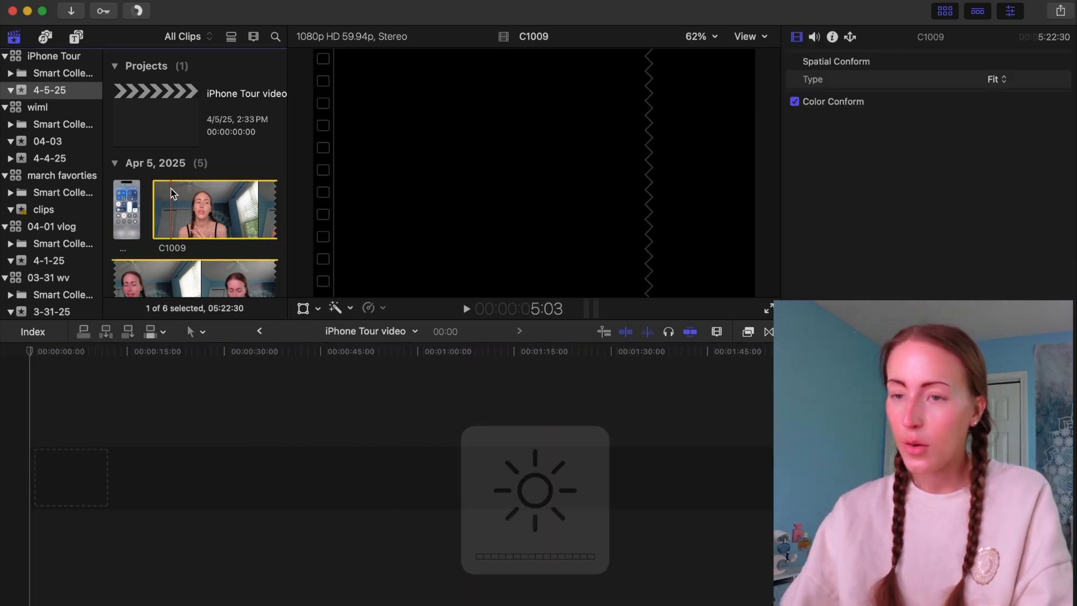
drag(180, 213, 79, 443)
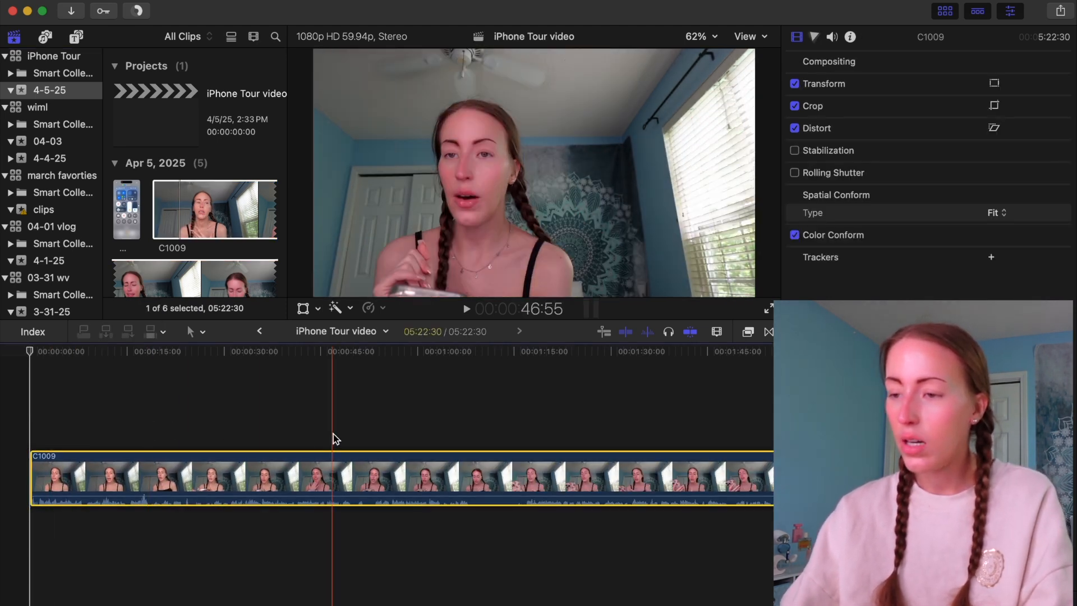
scroll(333, 439, right, 15)
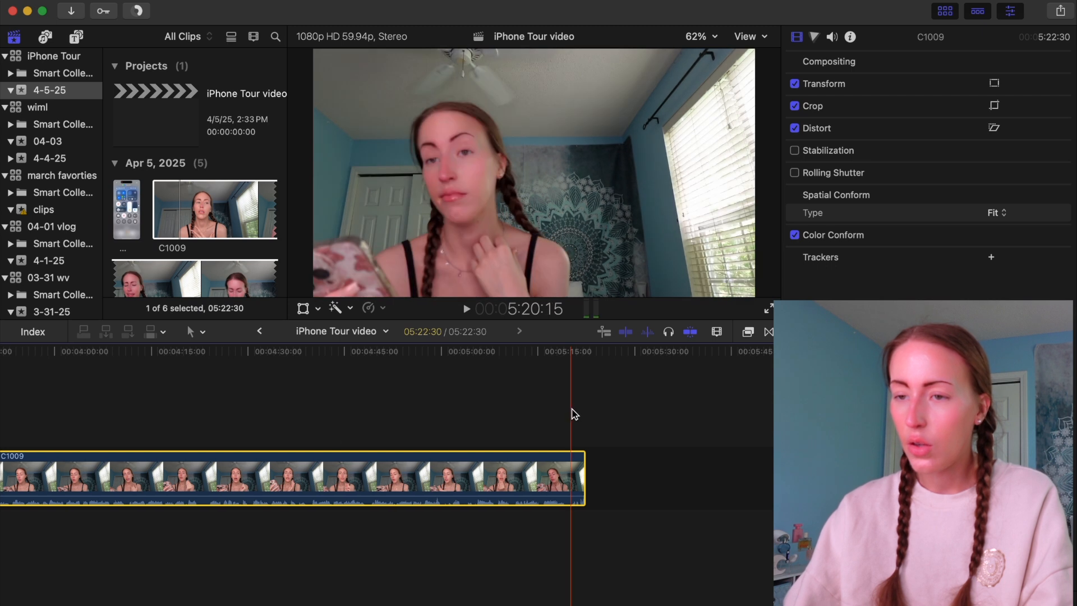
- Append the C1011 clip from the event directly after C1009 in the timeline
click(581, 411)
scroll(248, 257, down, 6)
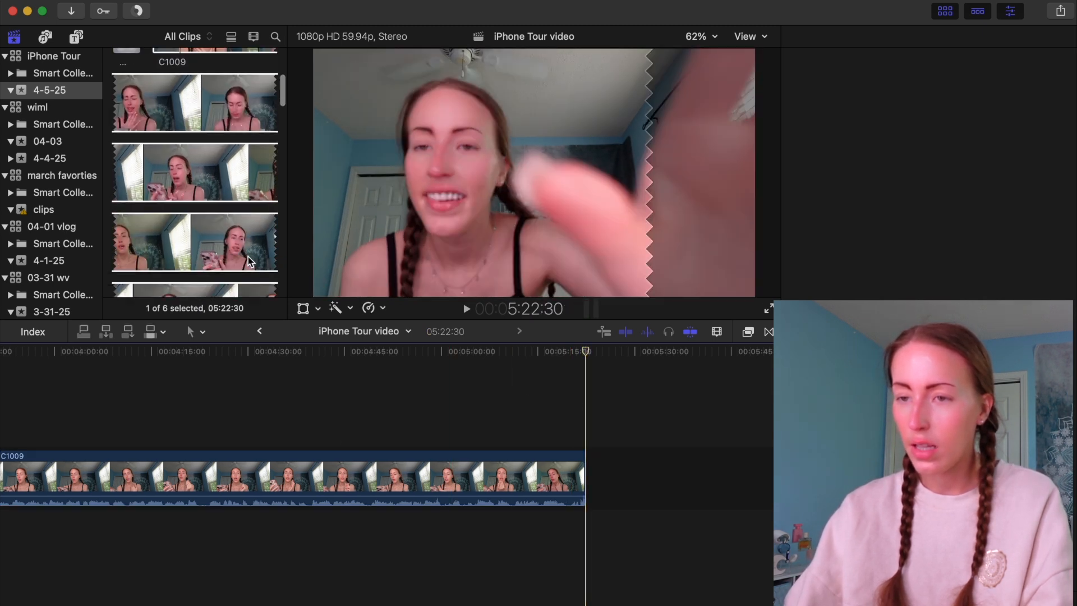
scroll(248, 256, down, 2)
click(224, 179)
drag(224, 179, 600, 482)
scroll(600, 483, right, 20)
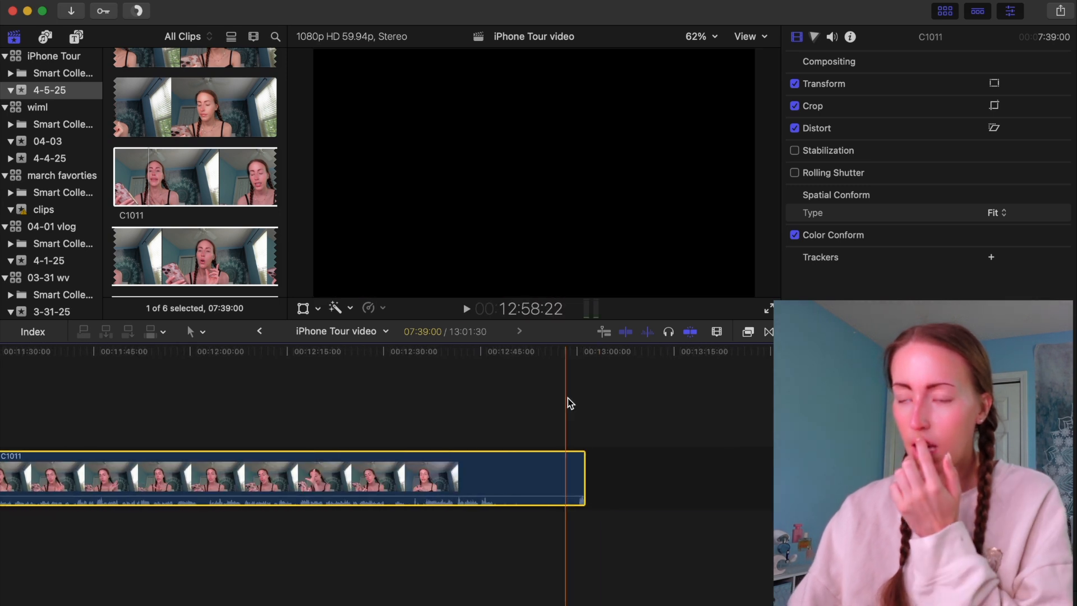
click(567, 399)
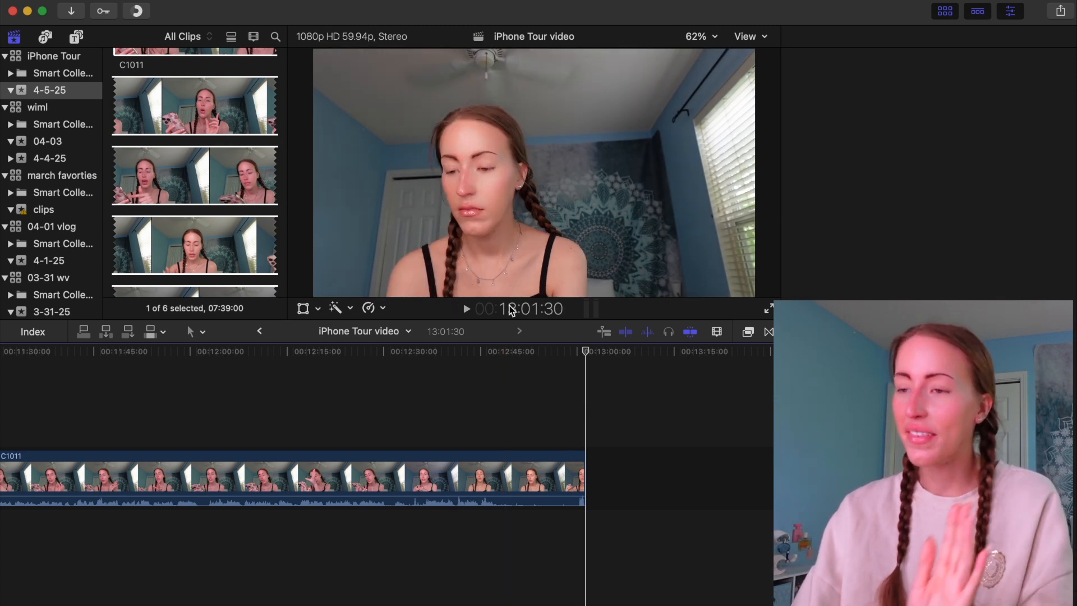
click(459, 413)
key(super+4)
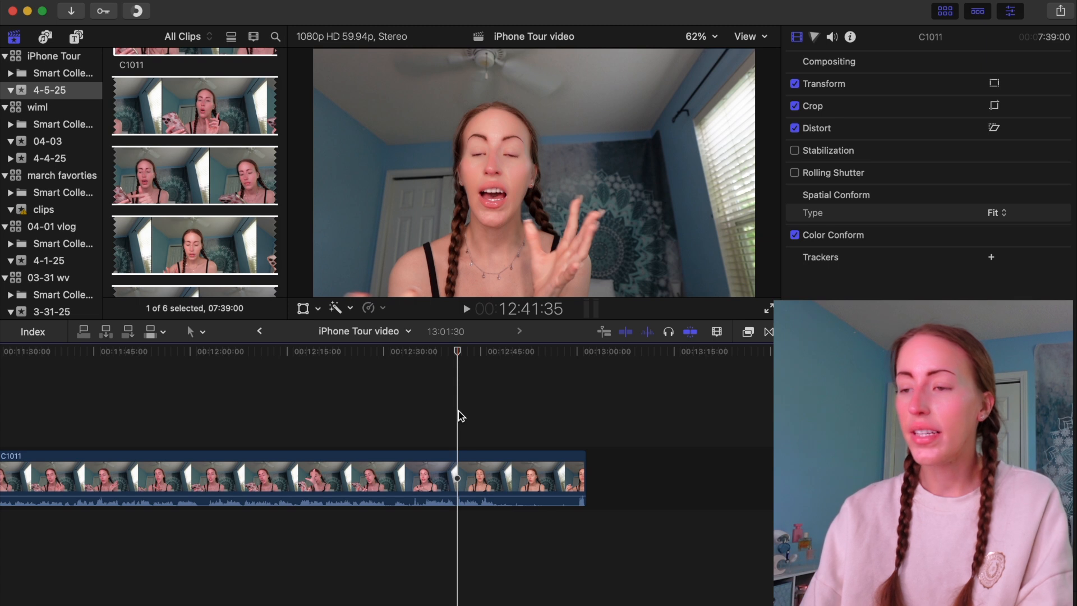
click(213, 377)
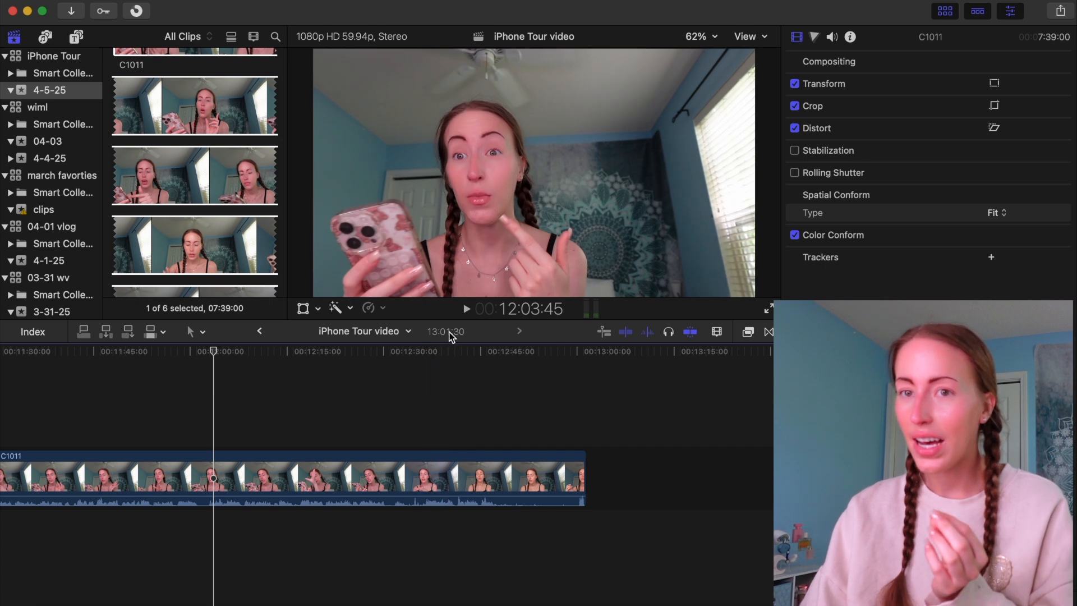
- Raise the audio level of the C1009 clip at the start of the timeline
key(Home)
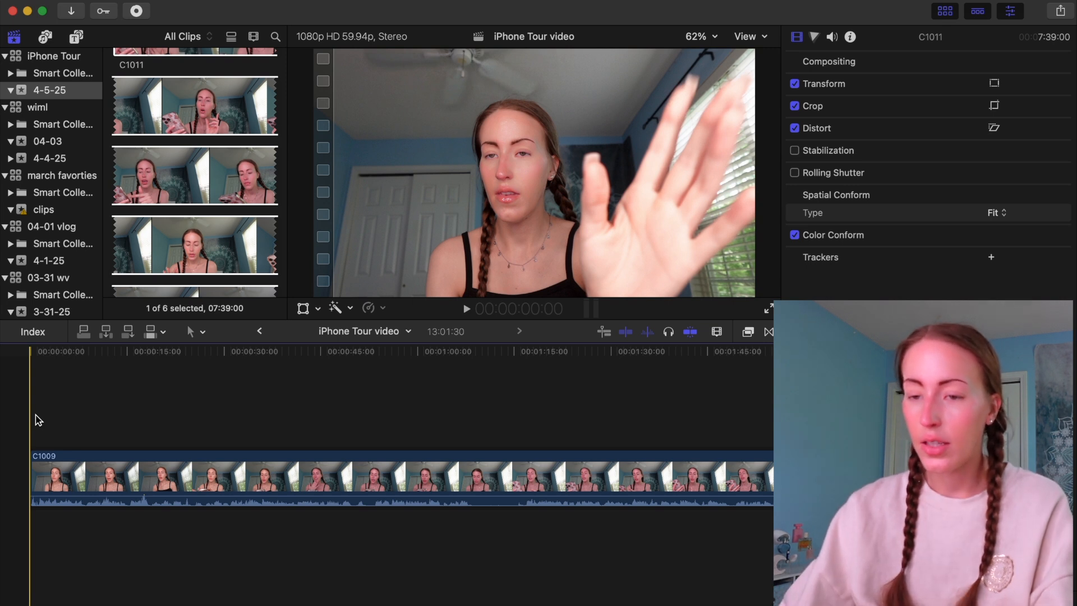
drag(62, 497, 62, 485)
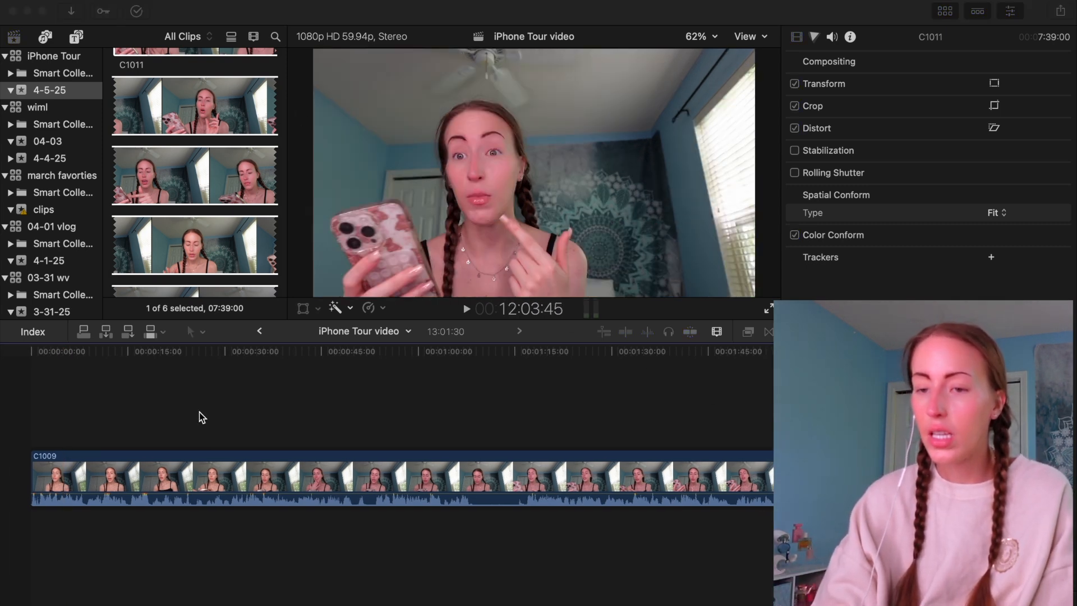
click(34, 441)
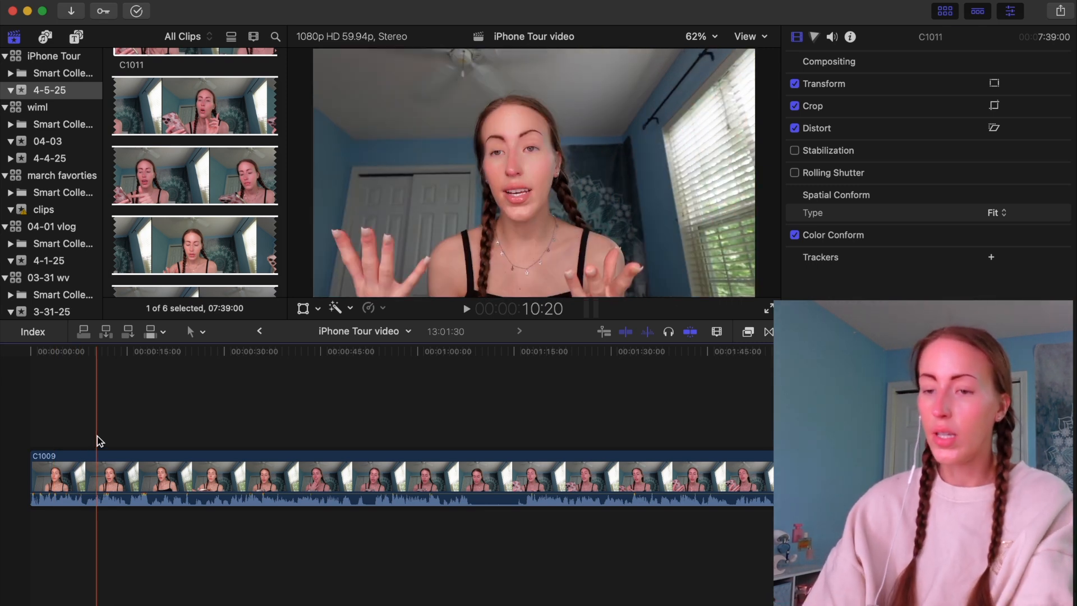
- Split the C1009 clip about 1.5 seconds after the timeline's start and delete the short opening piece
click(40, 445)
key(super+b)
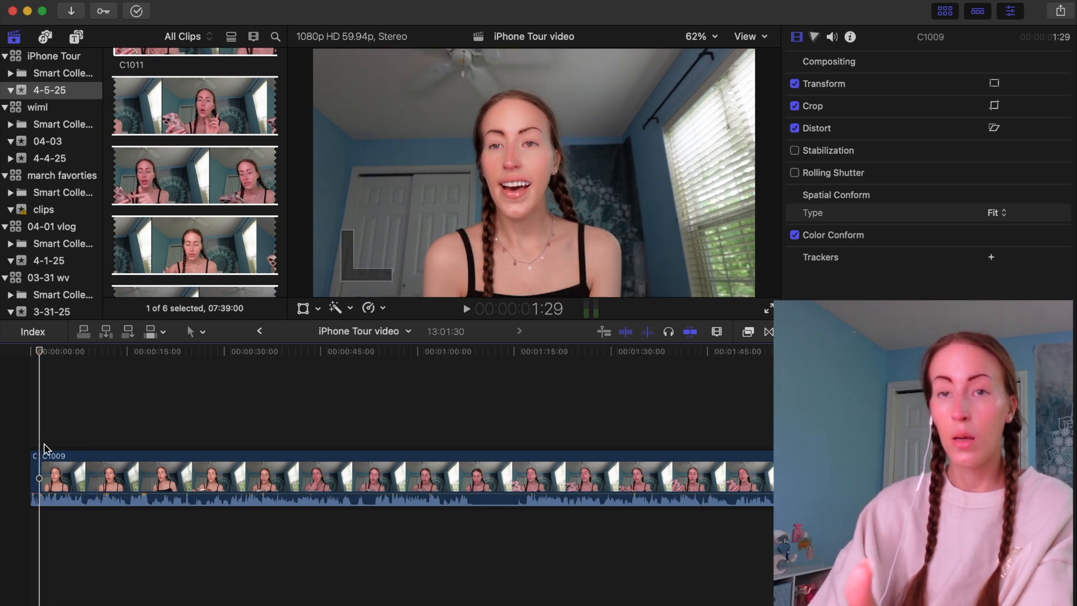
click(33, 467)
key(Delete)
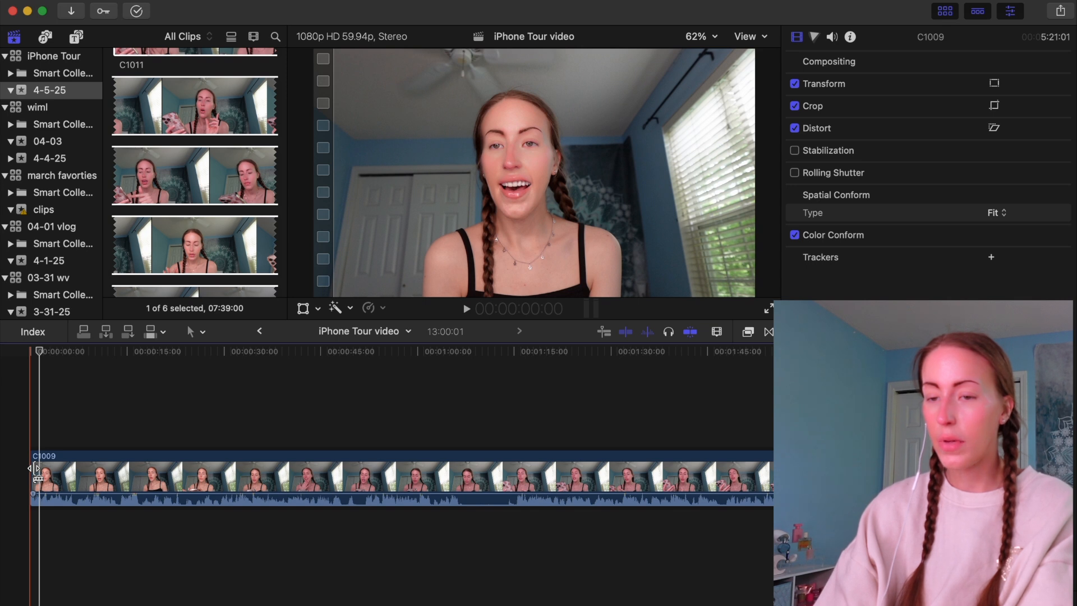
key(b)
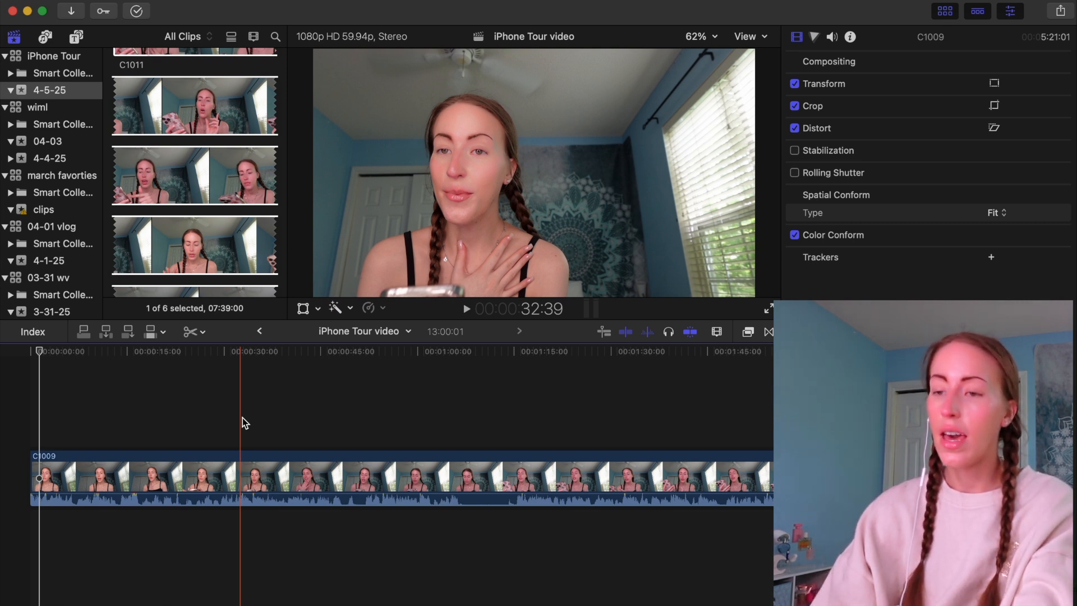
drag(242, 417, 236, 409)
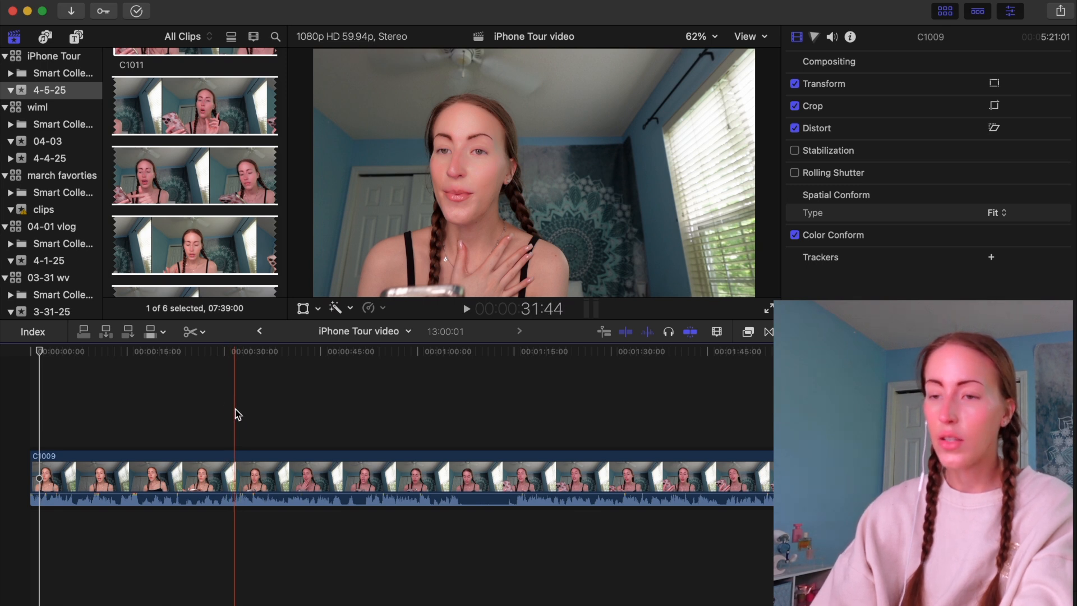
key(a)
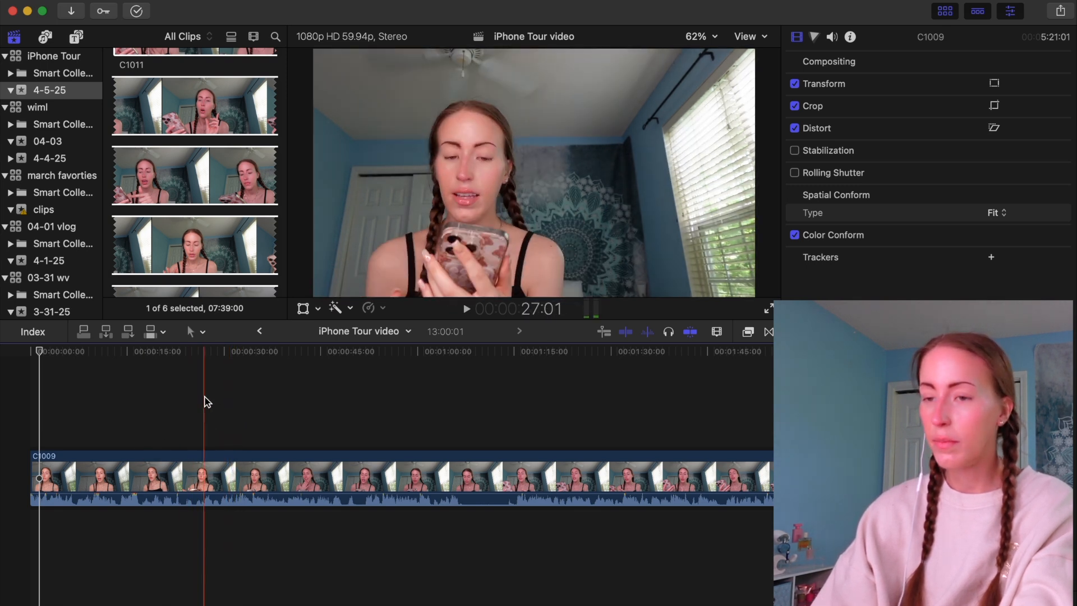
click(196, 332)
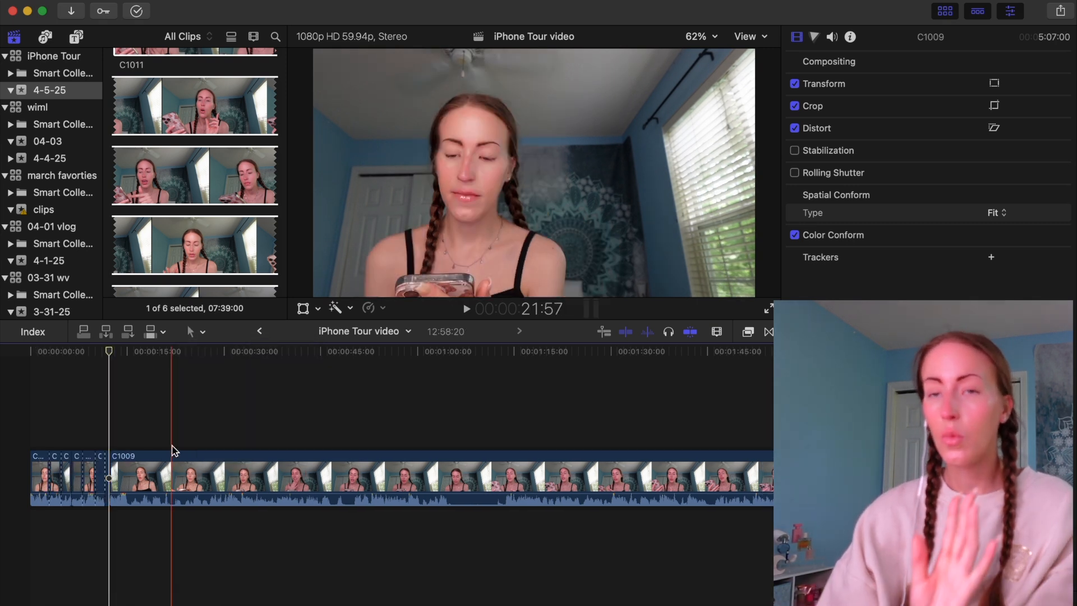
- Play C1009 from the cut near 12 seconds and split it to separate the unwanted footage
scroll(173, 447, up, 10)
scroll(174, 448, down, 5)
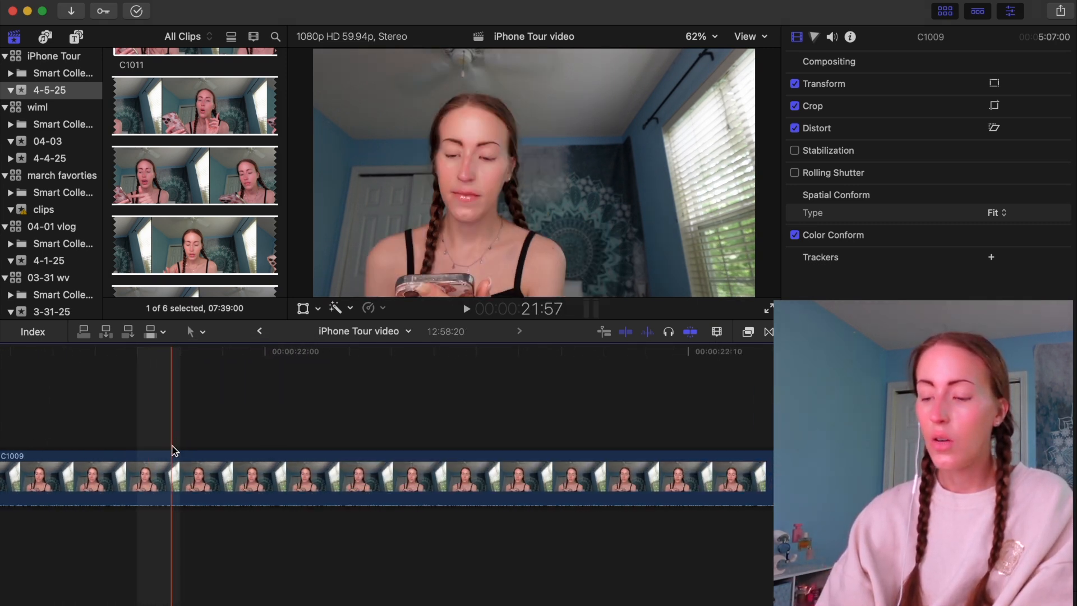
scroll(174, 448, down, 8)
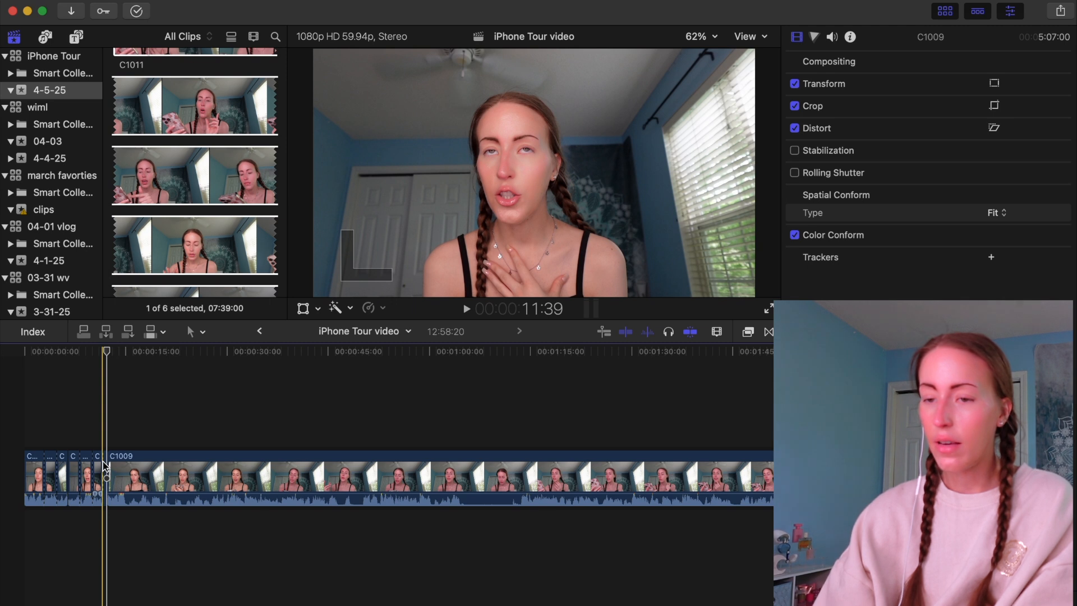
scroll(105, 465, up, 8)
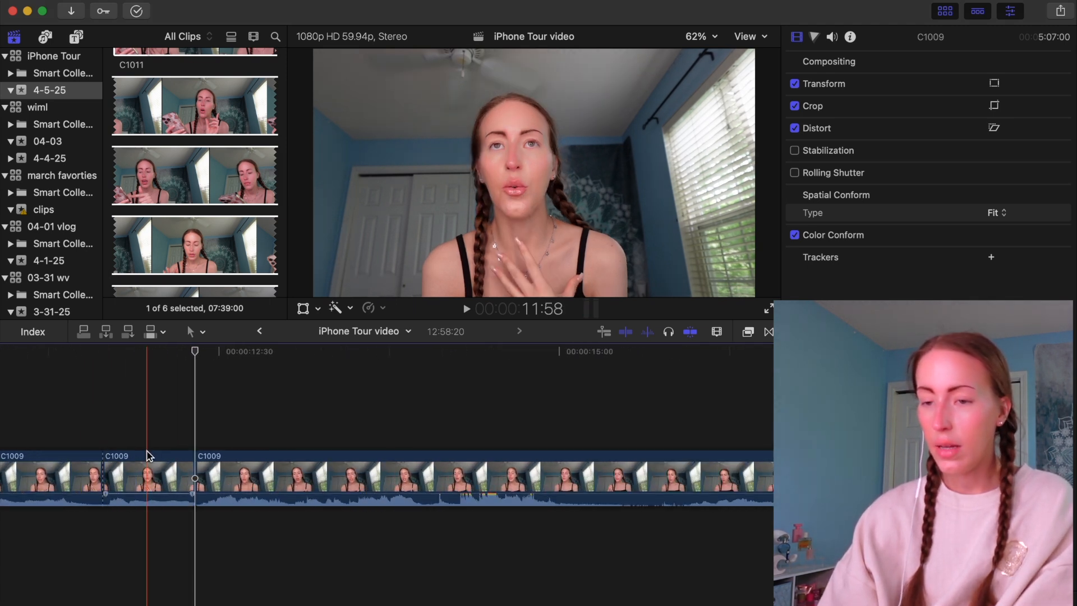
scroll(149, 455, down, 8)
key(space)
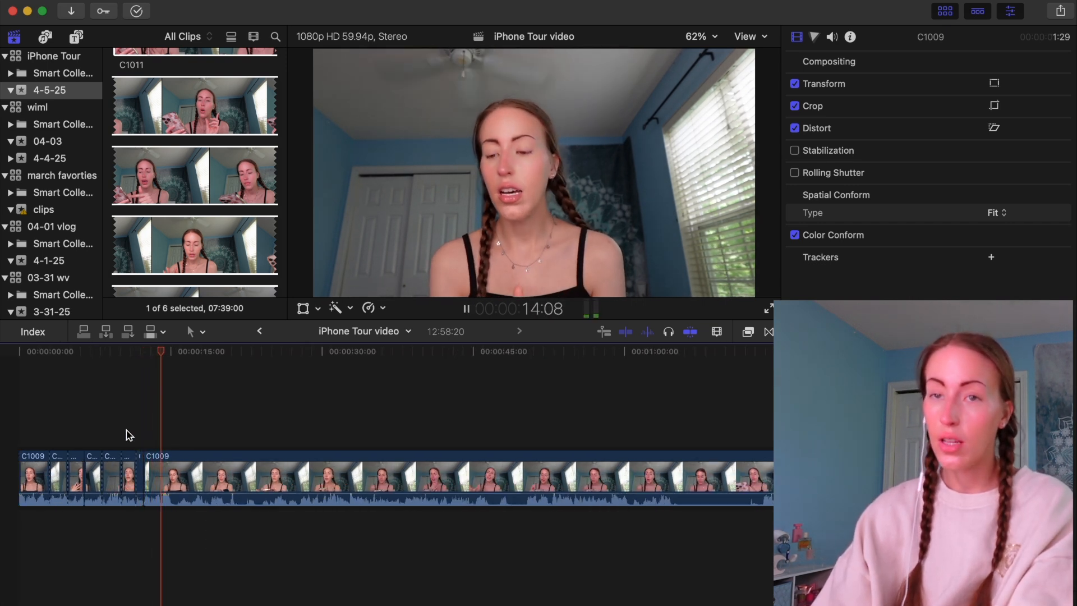
key(space)
click(143, 426)
key(space)
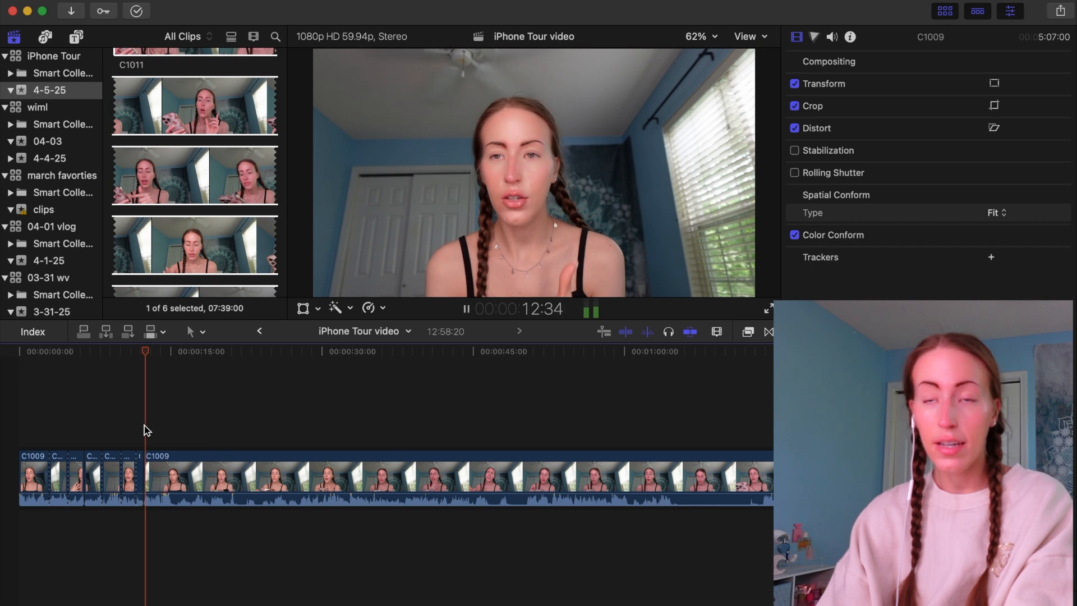
key(space)
key(cmd+b)
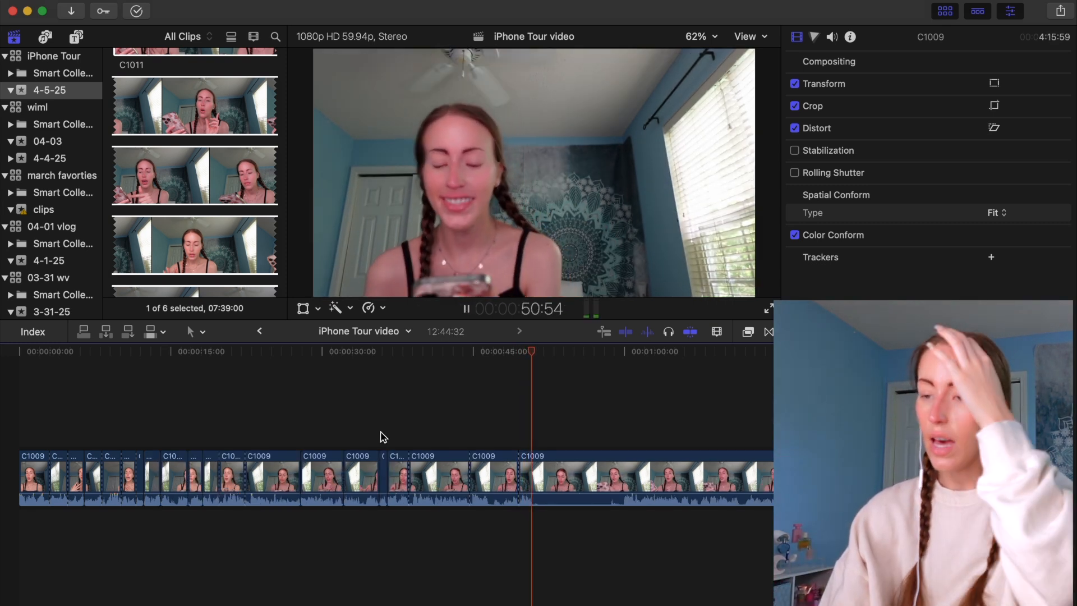
- Look over the cut C1009 and C1011 pieces along the timeline, return the playhead to the project's start and mute the sound
scroll(382, 435, right, 5)
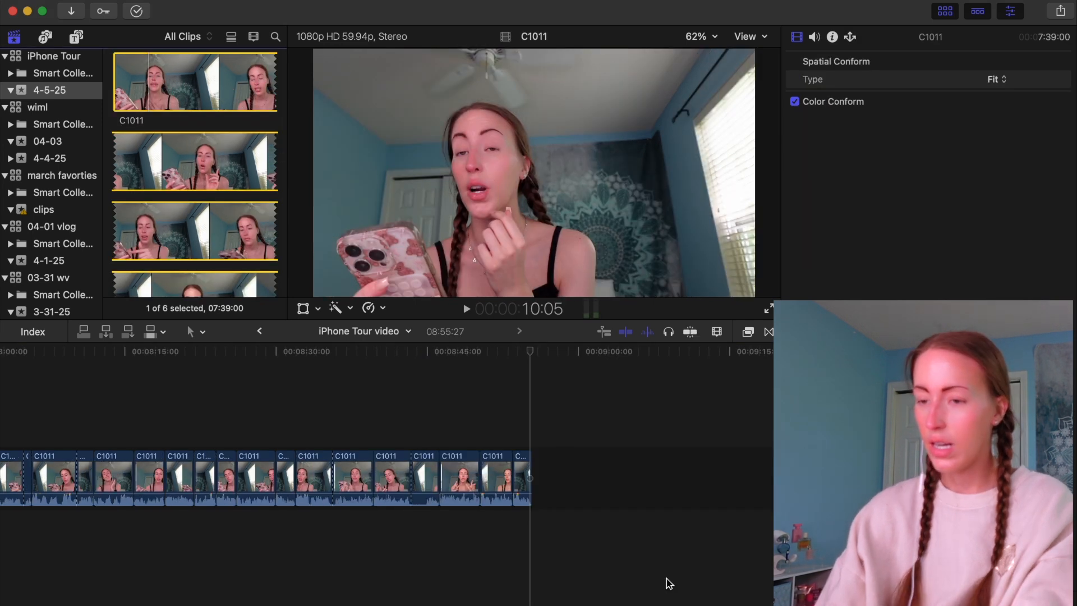
click(668, 584)
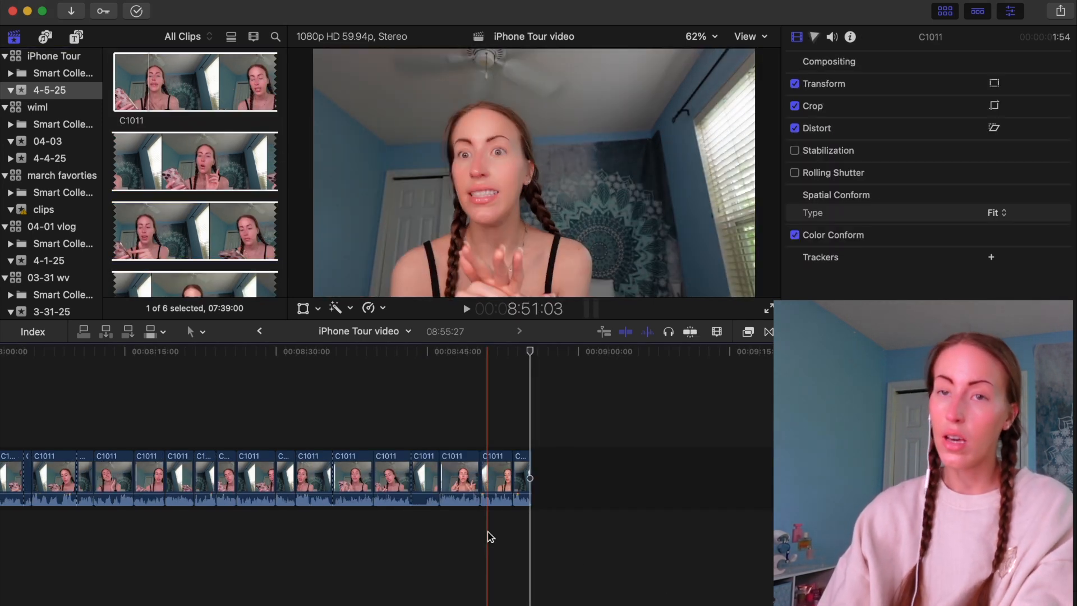
scroll(489, 537, left, 20)
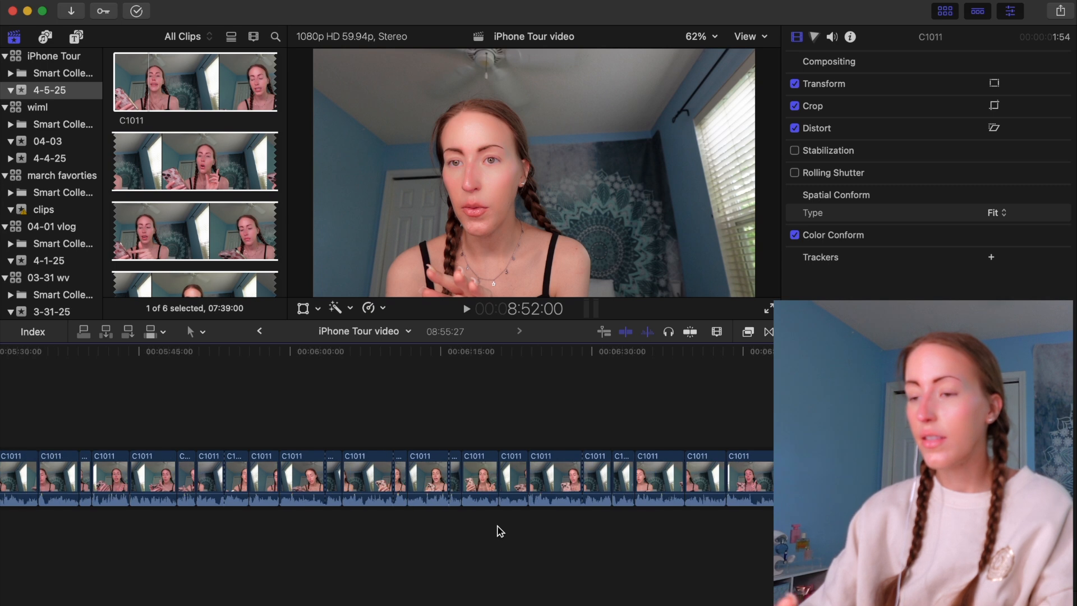
scroll(499, 530, left, 10)
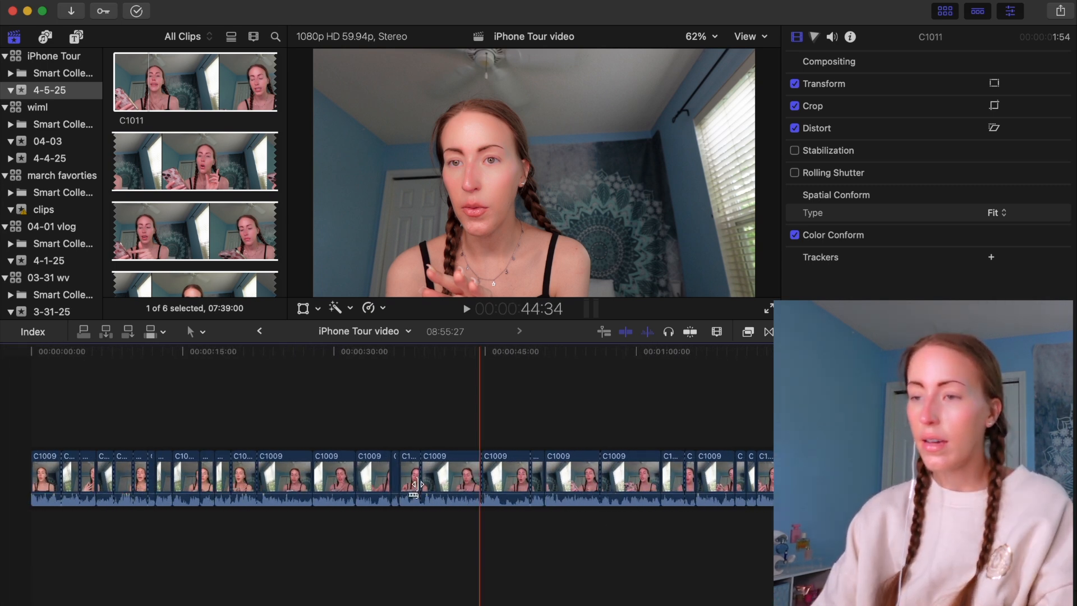
click(25, 428)
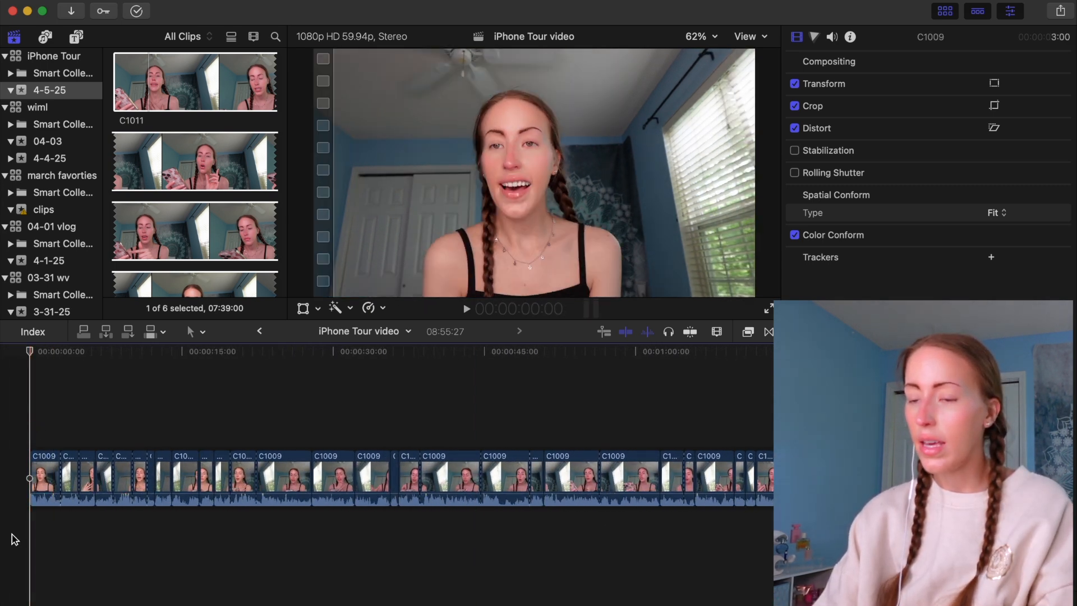
key(XF86AudioMute)
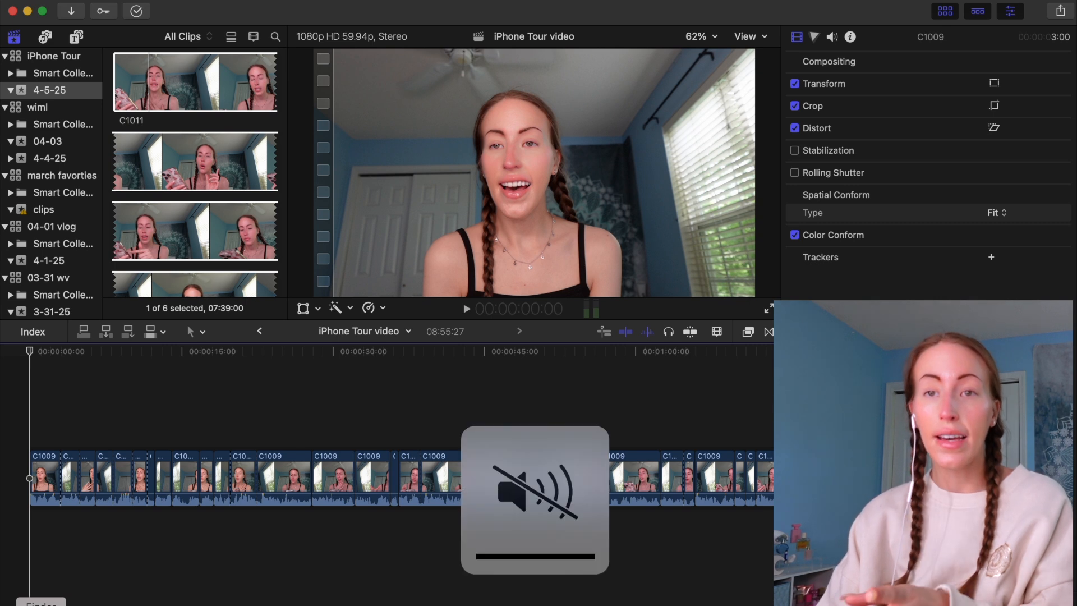
- Import the Intro Black Design video from the YouTube > Intros folder on the LaCie drive into the 4-5-25 event
click(40, 604)
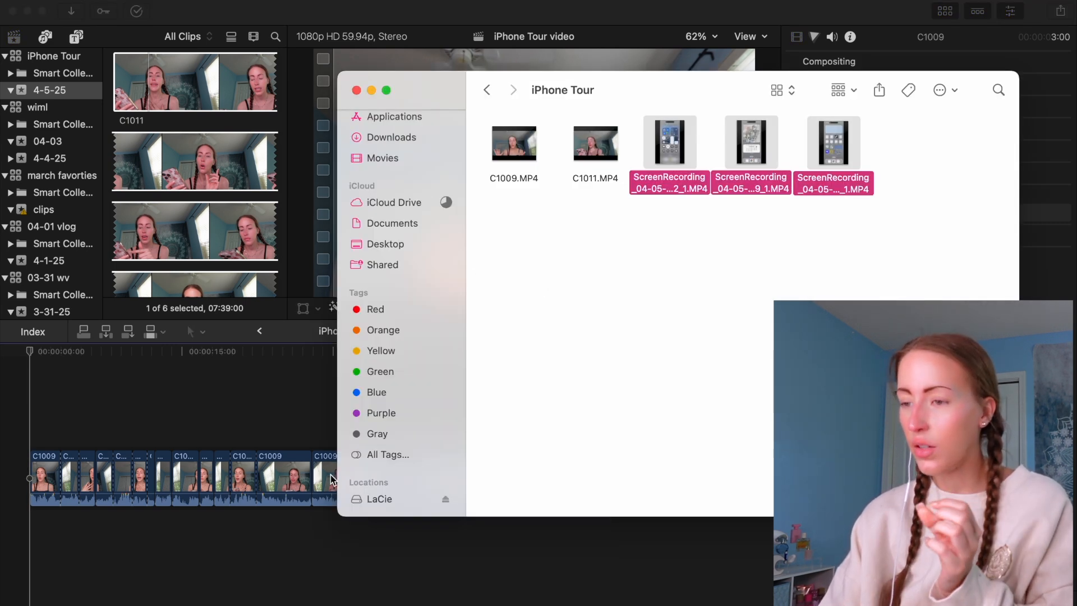
click(380, 498)
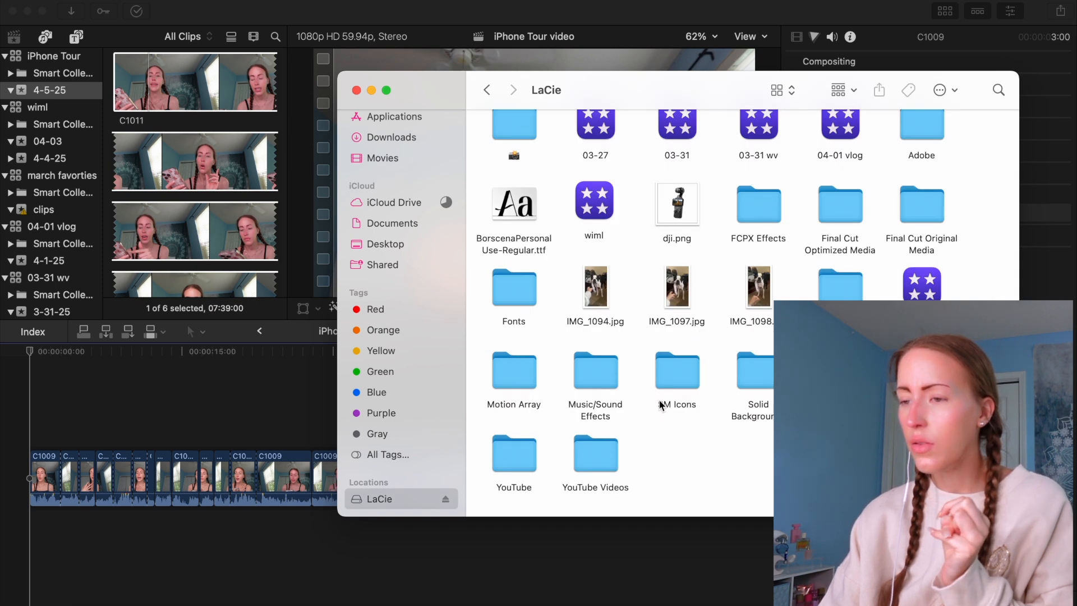
double_click(532, 457)
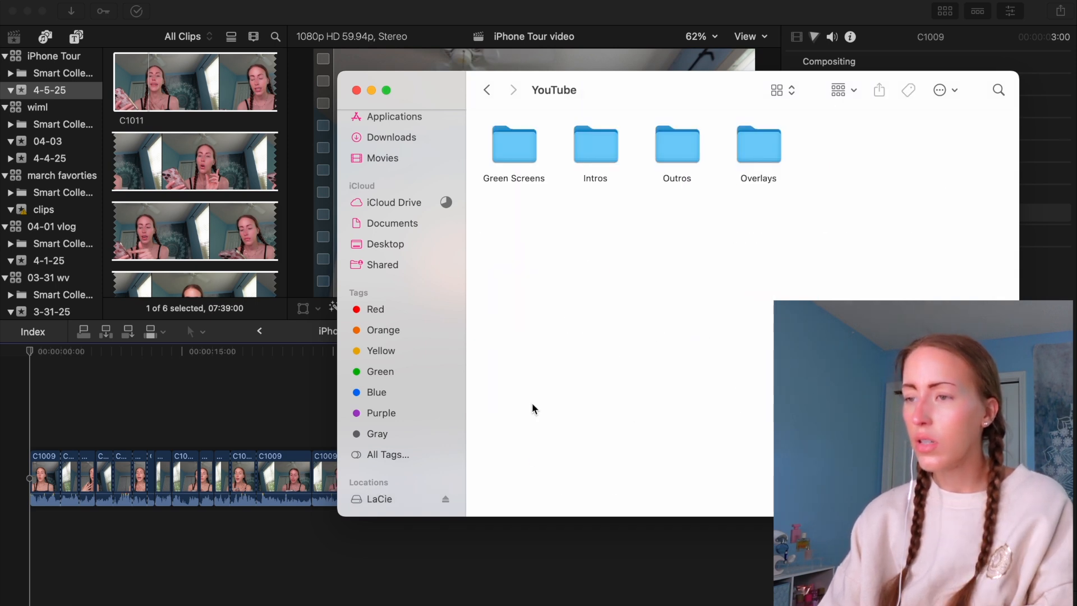
double_click(612, 164)
drag(604, 139, 67, 85)
- Insert the Intro Black Design clip at the very start of the timeline, ahead of the first C1009 piece
click(210, 229)
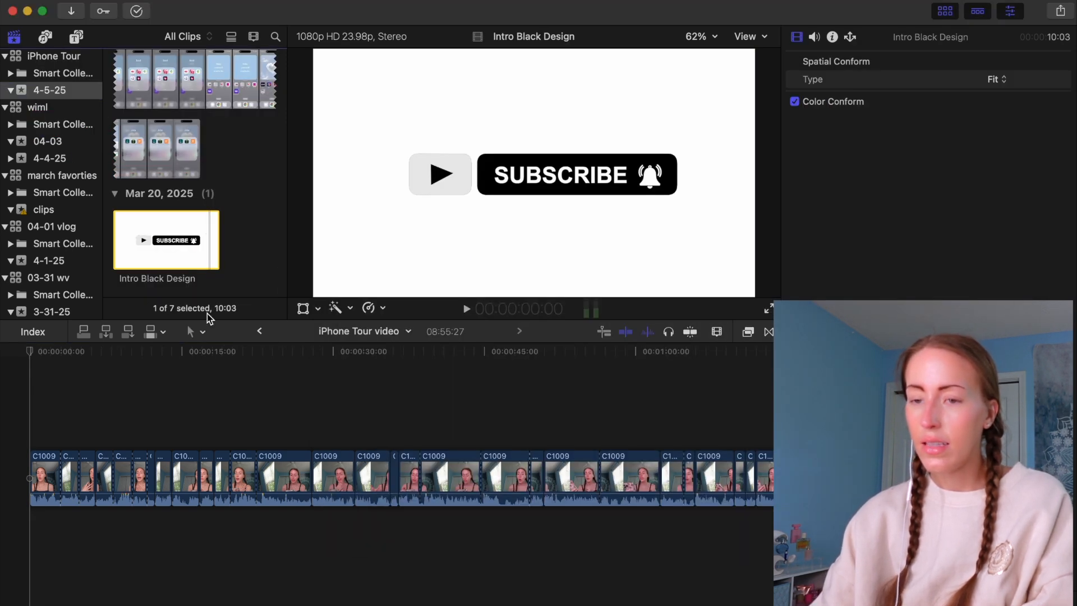
key(XF86AudioLowerVolume)
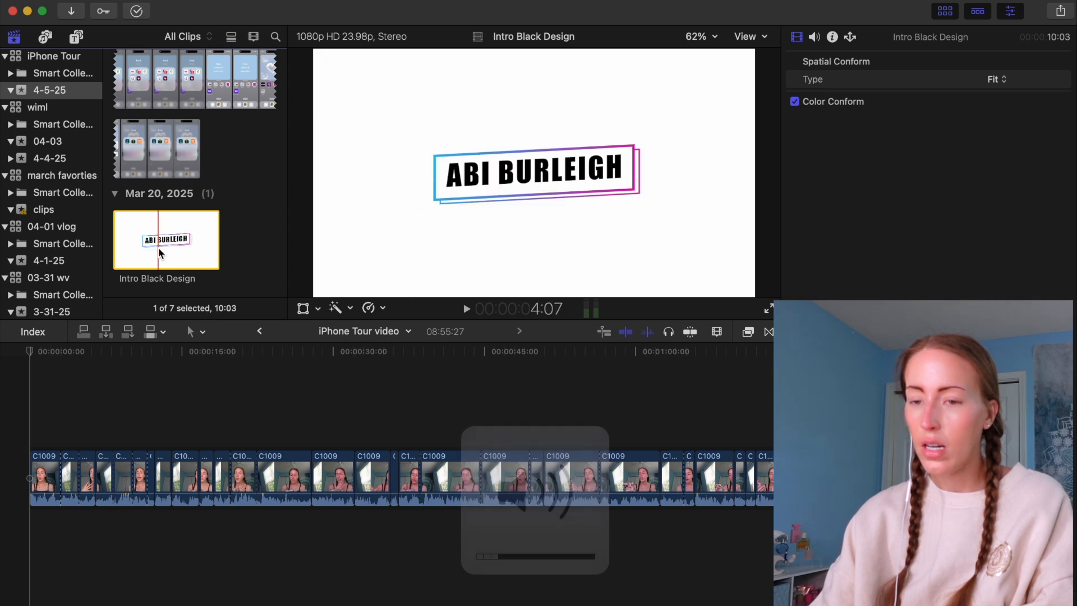
drag(159, 245, 29, 474)
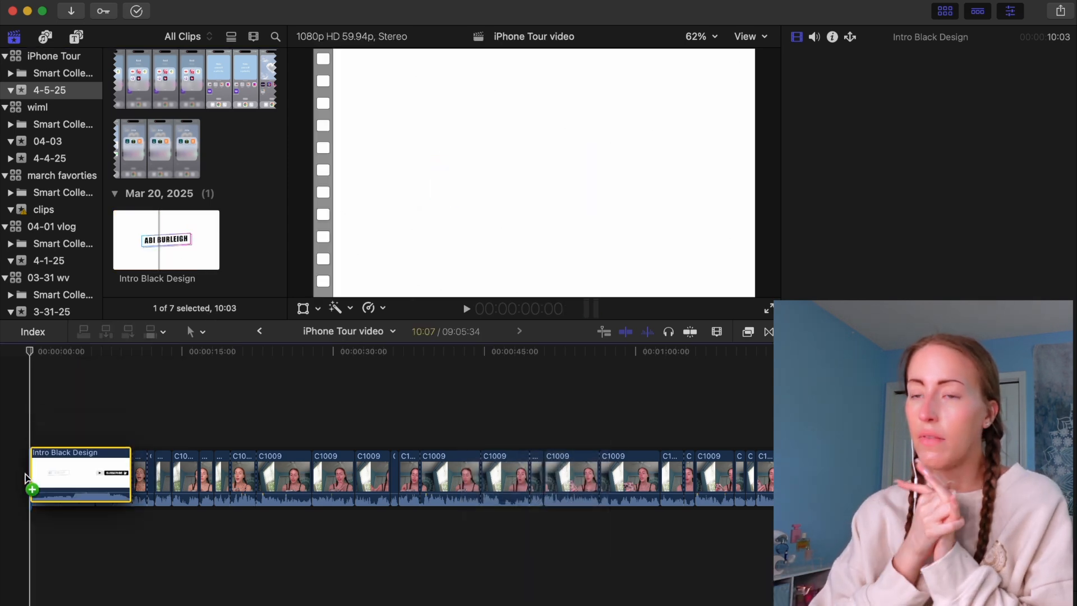
key(space)
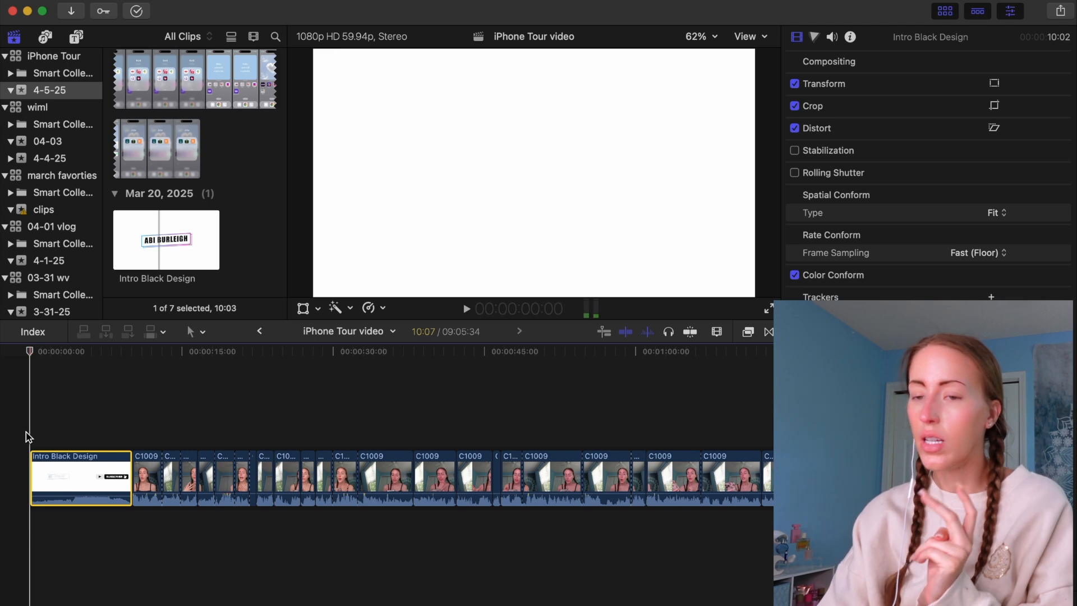
- Place the playhead at the end of the timeline and import End Card.MP4 from the Outros folder into the 4-5-25 event
scroll(586, 414, right, 20)
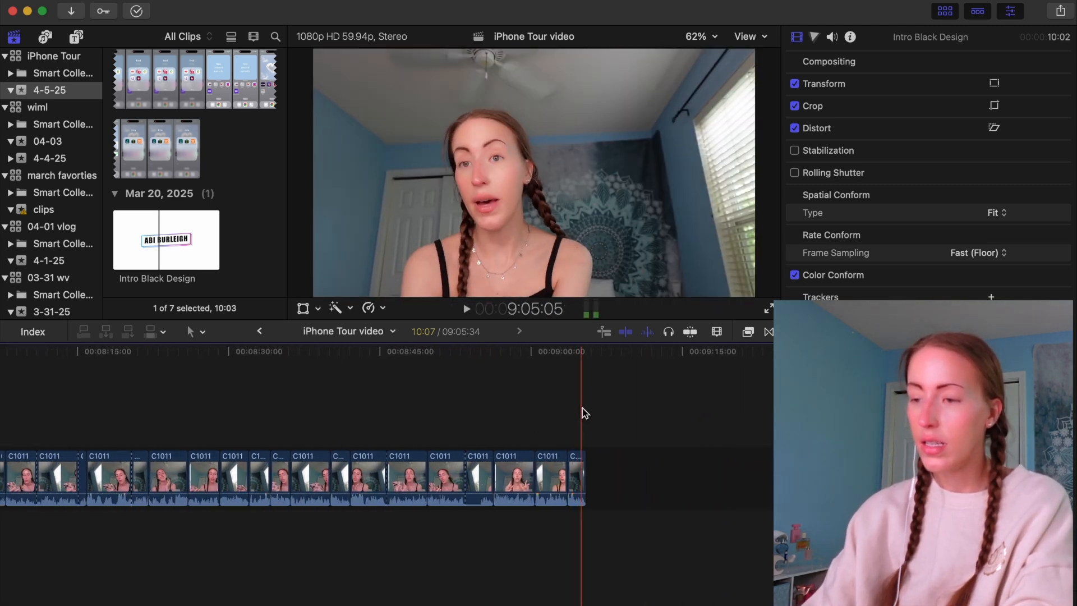
click(586, 411)
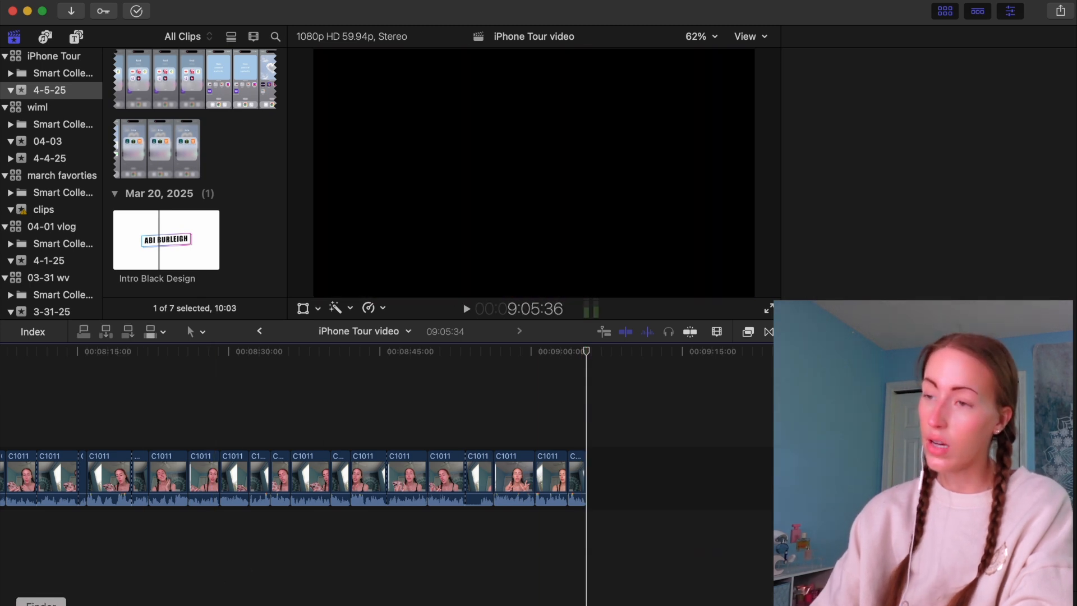
click(41, 605)
click(487, 91)
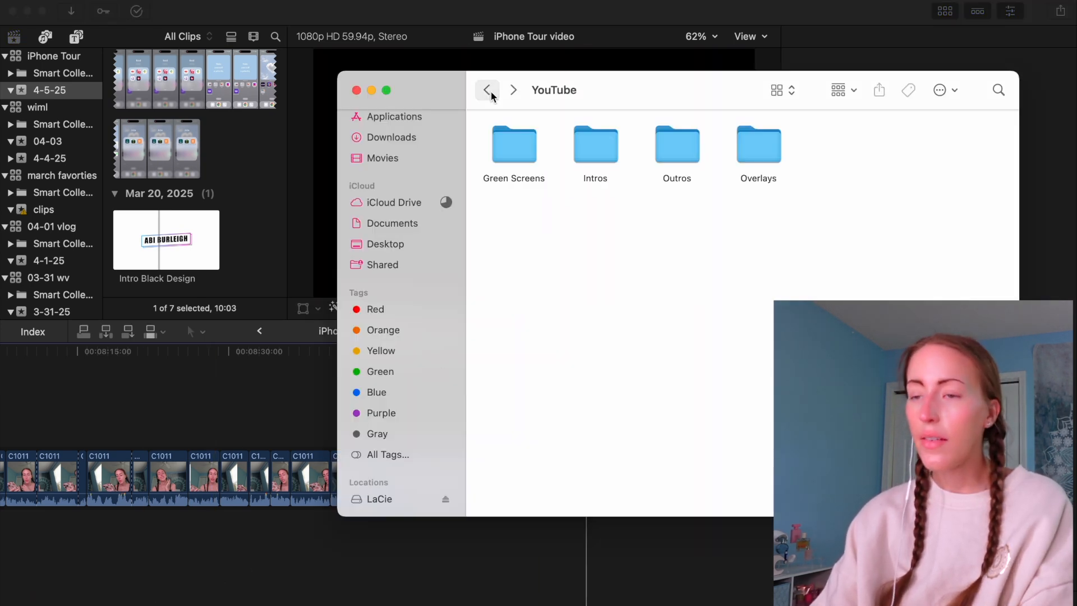
double_click(670, 155)
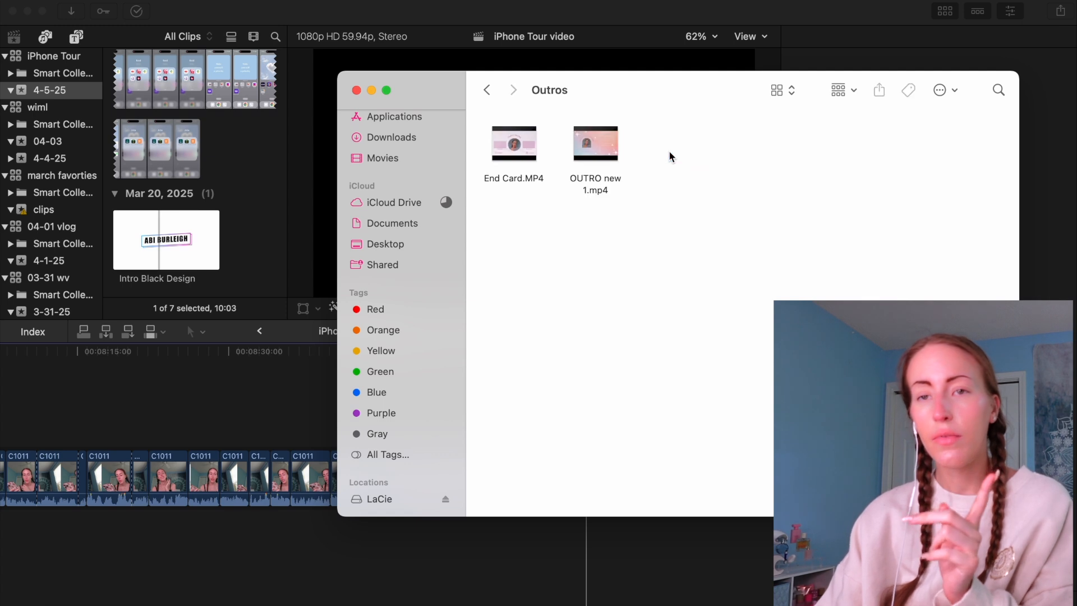
click(522, 162)
drag(522, 162, 73, 96)
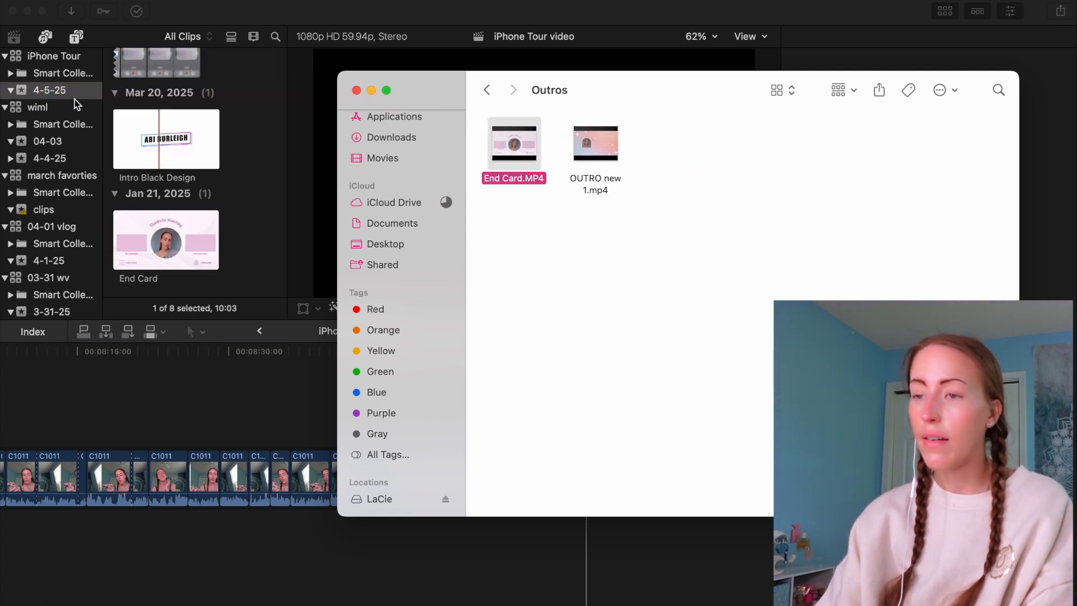
- Append the End Card clip directly after the last C1011 piece in the timeline
click(166, 242)
drag(164, 246, 634, 466)
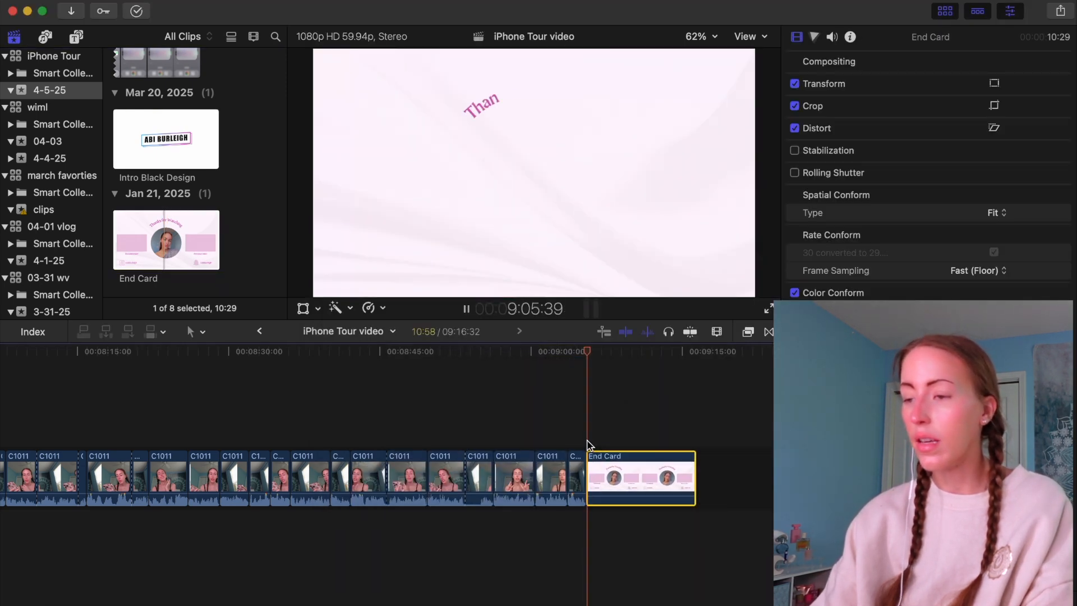
- Place the playhead where the Intro Black Design clip meets the first C1009 piece
scroll(630, 428, left, 10)
scroll(631, 427, left, 20)
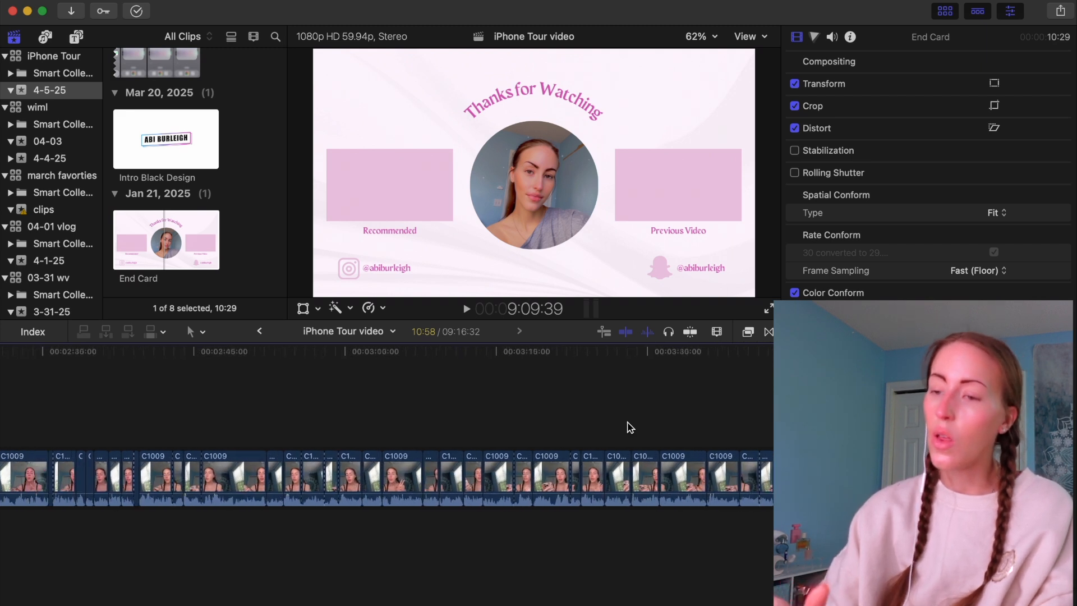
scroll(629, 427, left, 10)
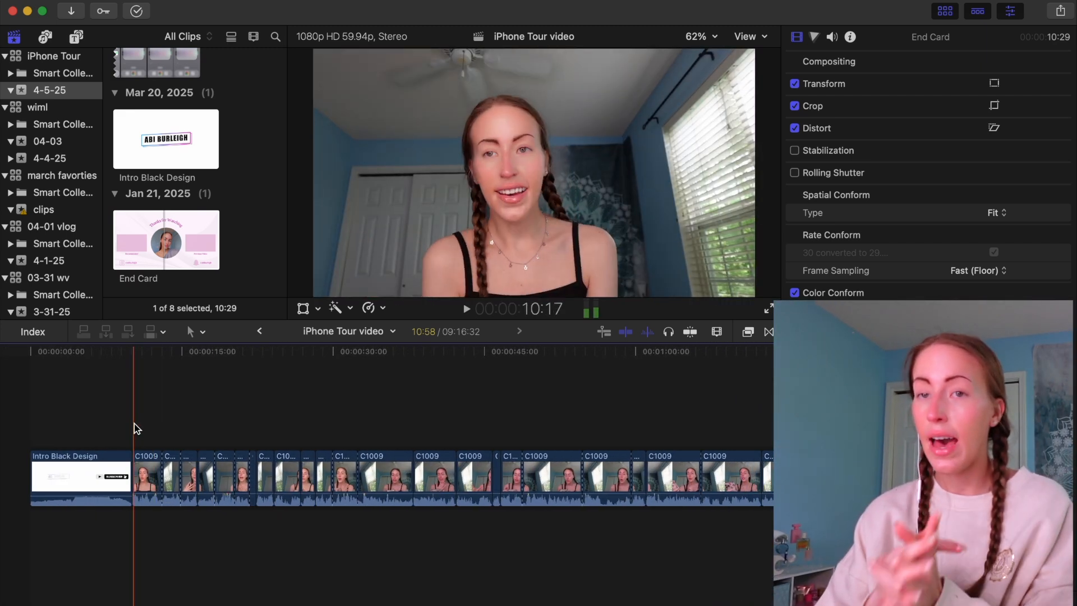
click(133, 428)
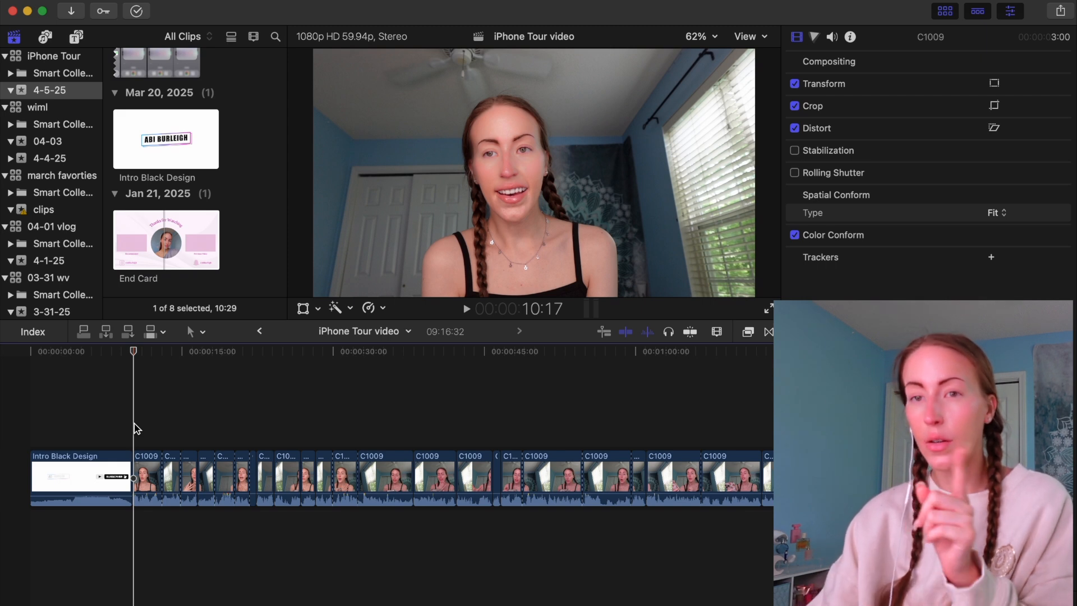
click(186, 238)
scroll(187, 237, up, 10)
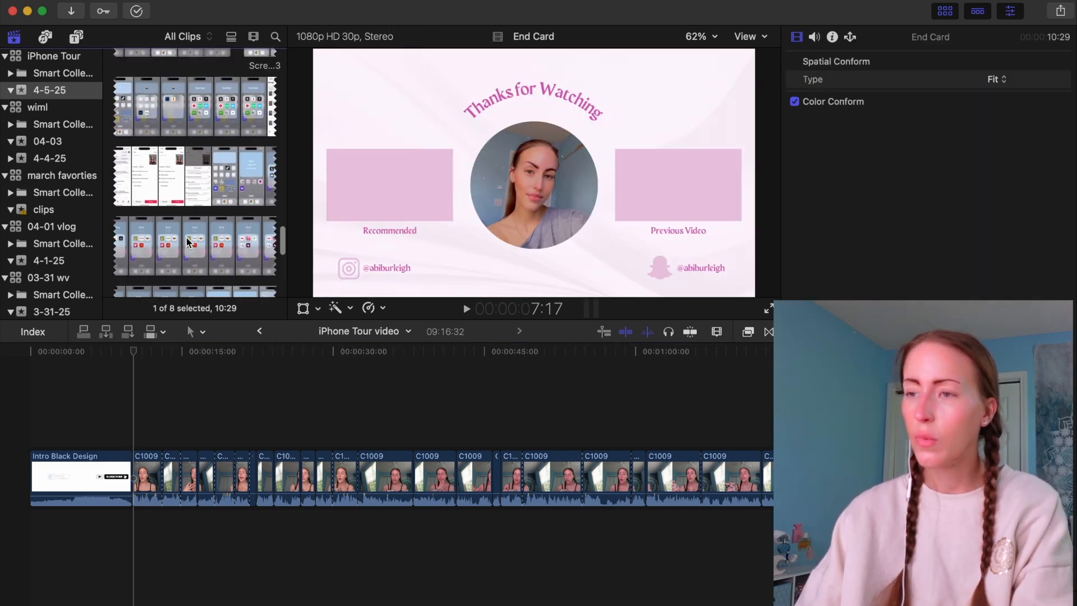
scroll(186, 238, up, 3)
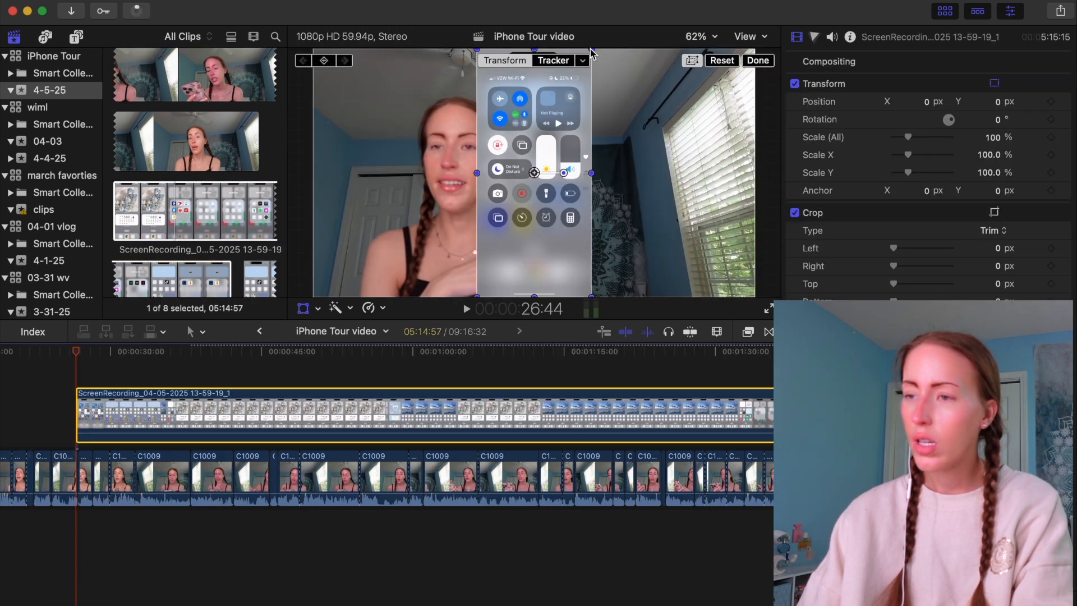
- Scale the screen recording overlay to 85.69%, position it at X 448.5 px, Y -55.1 px, and turn its audio all the way down
drag(591, 49, 564, 80)
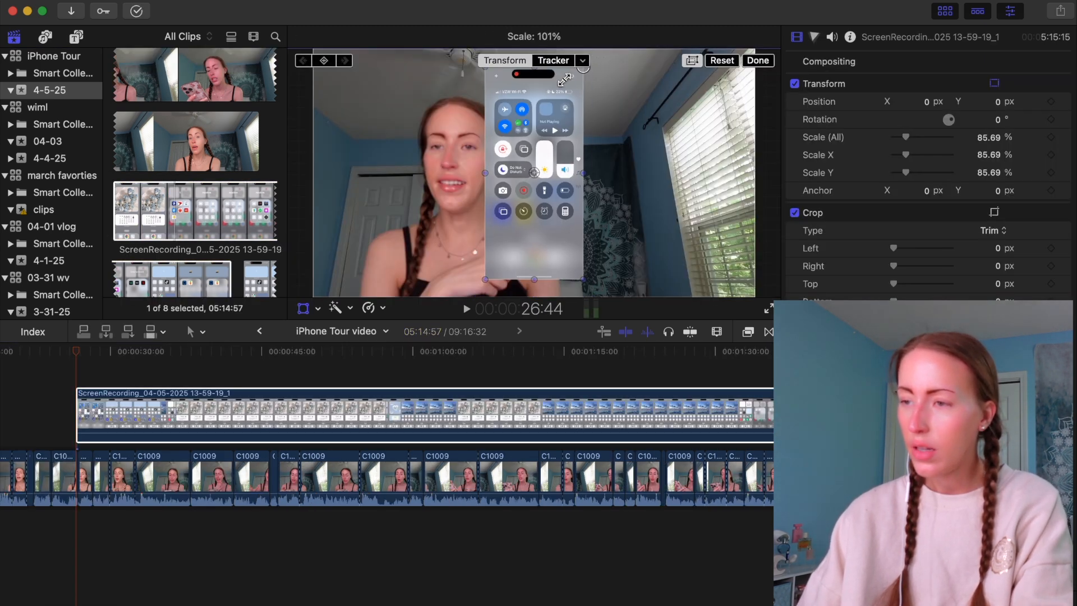
drag(537, 176, 640, 189)
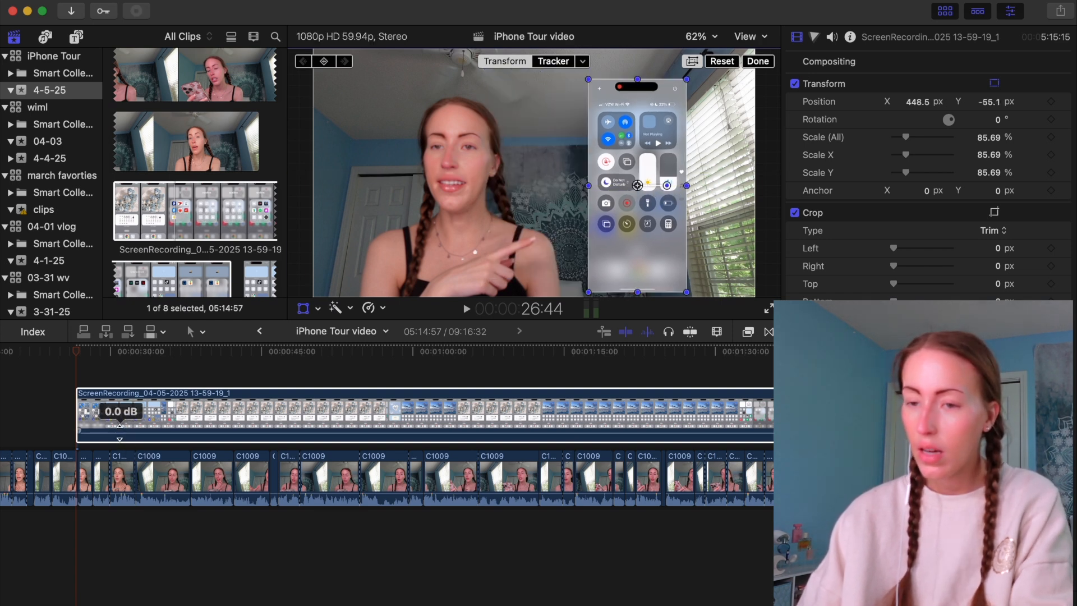
drag(119, 430, 122, 471)
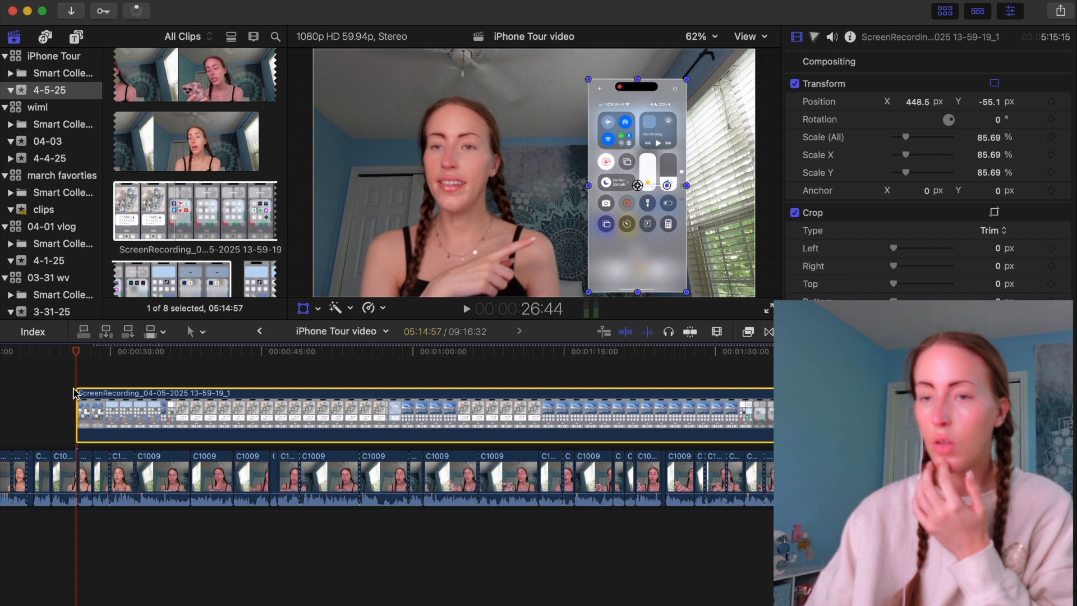
- Add the Pop sound clip from the 4-4-25 event beneath the talking footage at the start of the screen recording
click(65, 162)
click(143, 161)
click(155, 90)
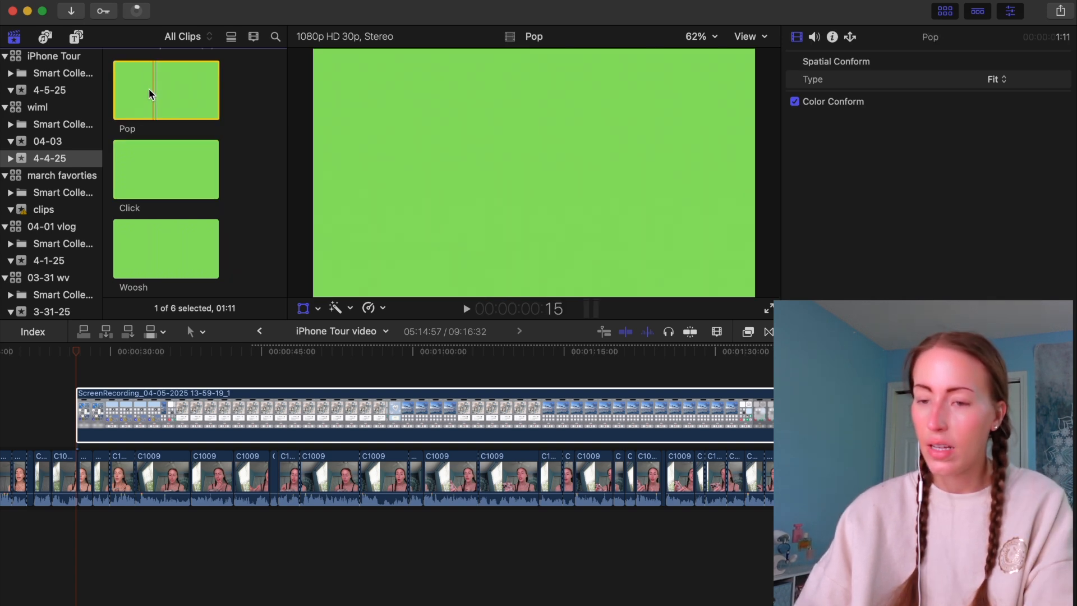
drag(149, 81, 80, 526)
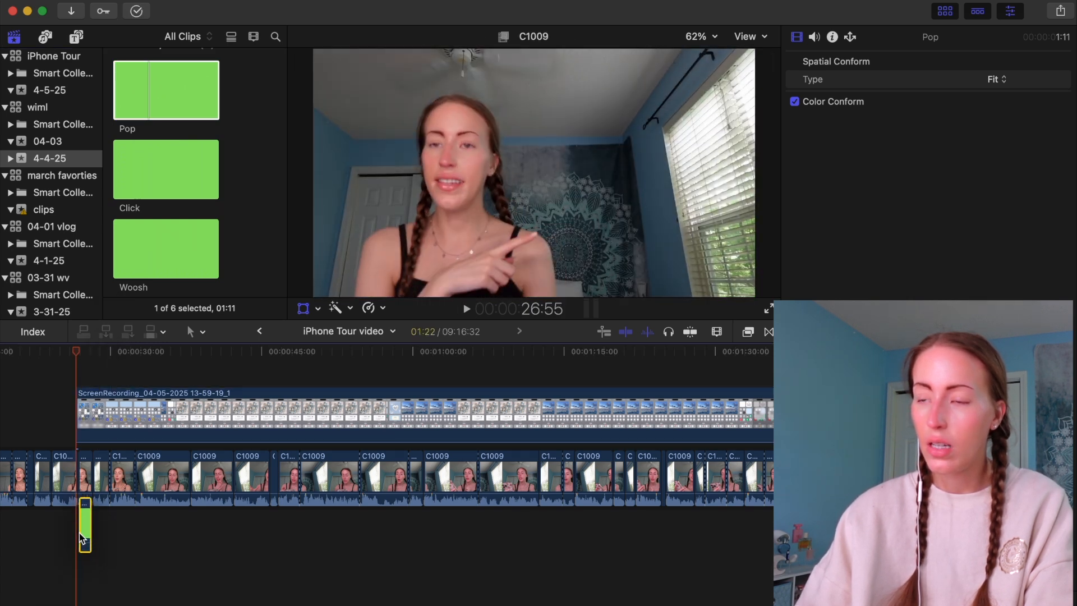
click(82, 415)
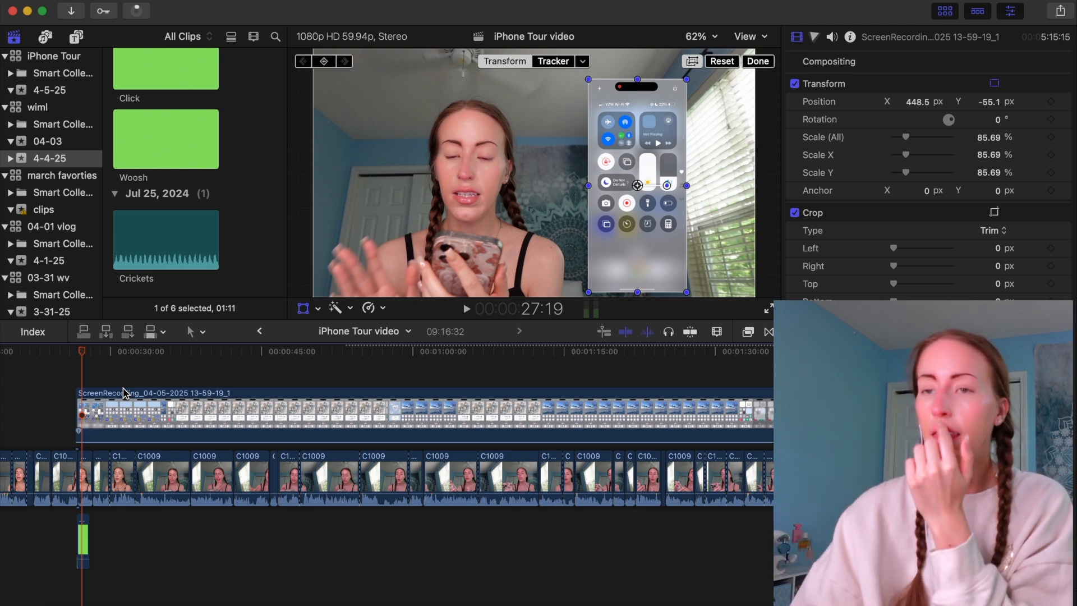
- Return to the 4-5-25 event and select the 14:28:09 screen recording clip
click(62, 96)
scroll(177, 181, down, 2)
click(171, 235)
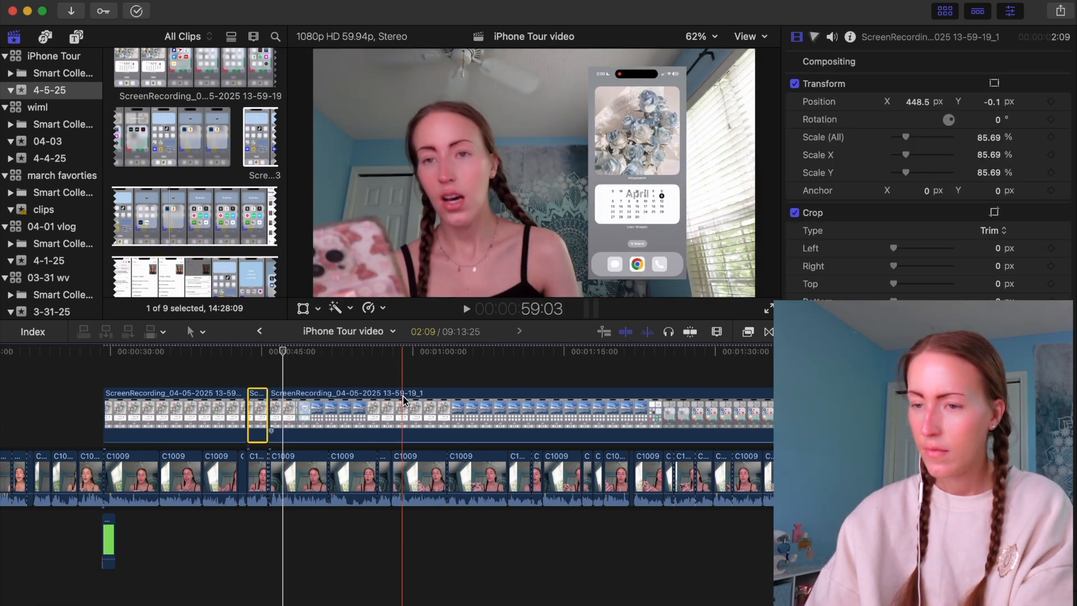
- Play the remaining 13-59-19 screen recording overlay past the 45-second mark and split it to match the talking footage
drag(402, 396, 303, 411)
key(space)
key(super+b)
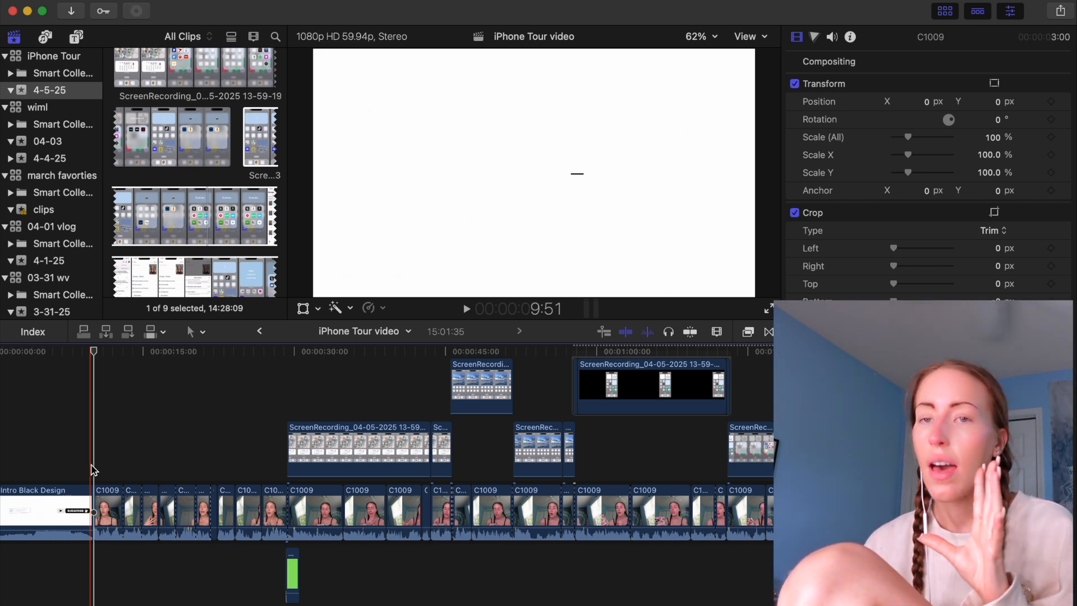
- Apply Enhance Light and Color to the first C1009 piece, and raise its Contrast to 80 and Saturation to 15
click(104, 503)
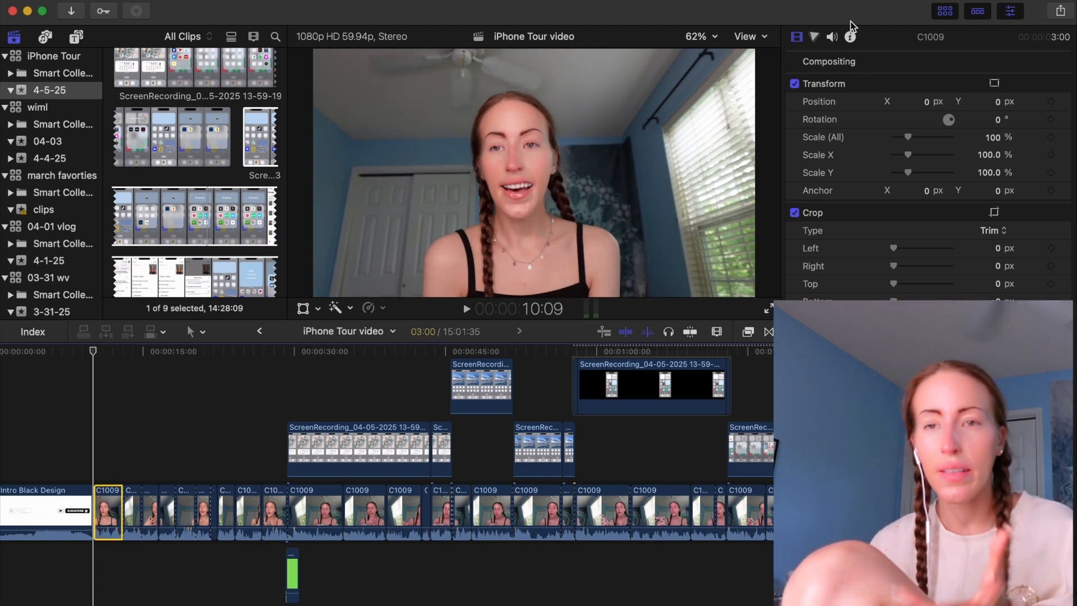
click(814, 37)
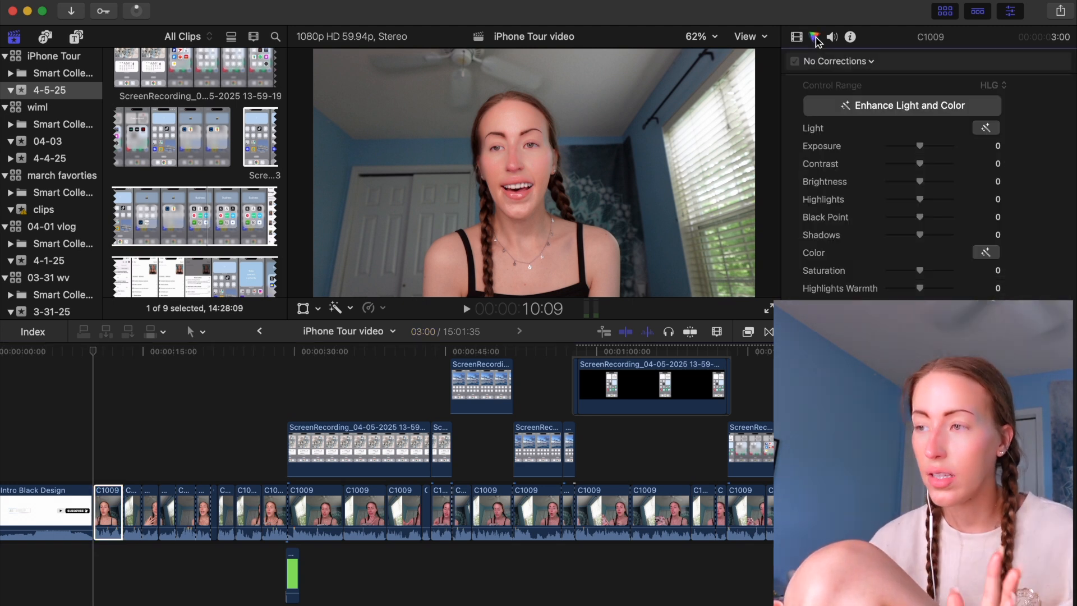
click(845, 108)
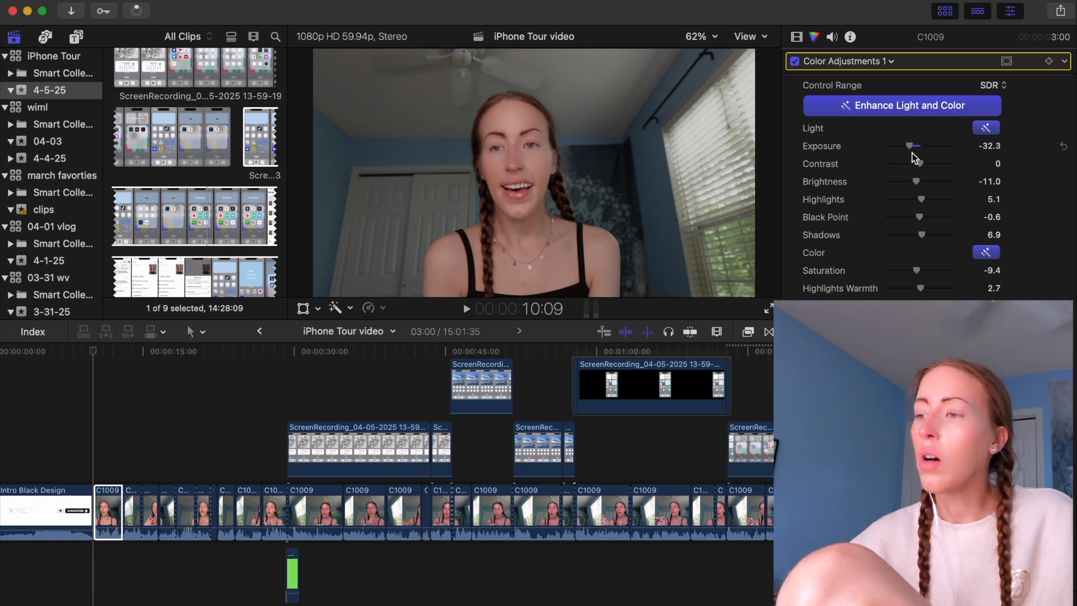
drag(918, 163, 948, 167)
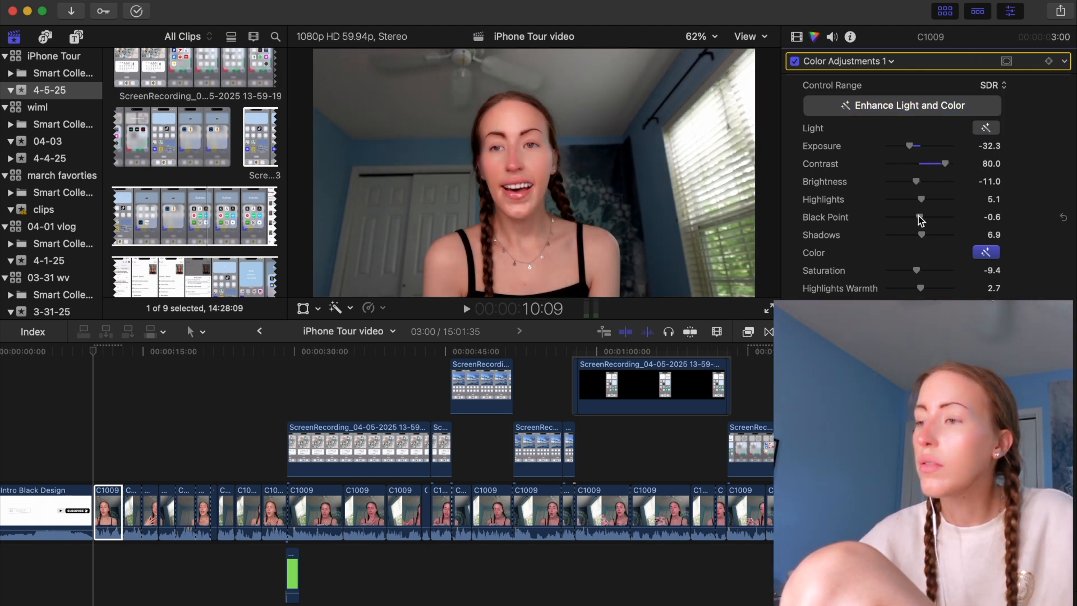
drag(921, 270, 935, 269)
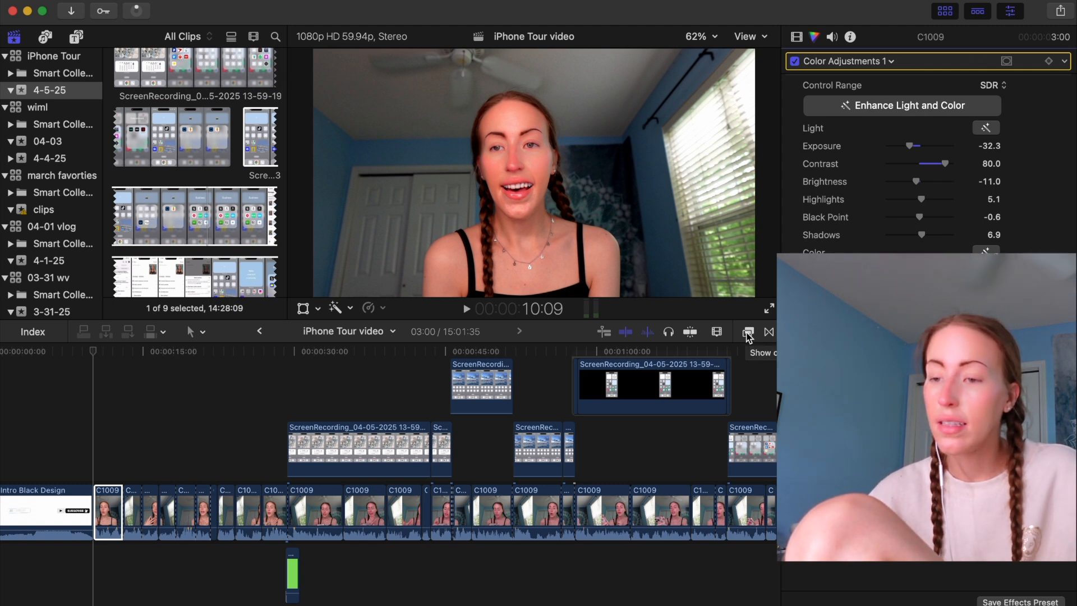
- Preview Effects Preset 1 from the Color Grading Presets on the first C1009 piece without applying it
click(747, 335)
scroll(589, 471, down, 1)
scroll(586, 468, down, 2)
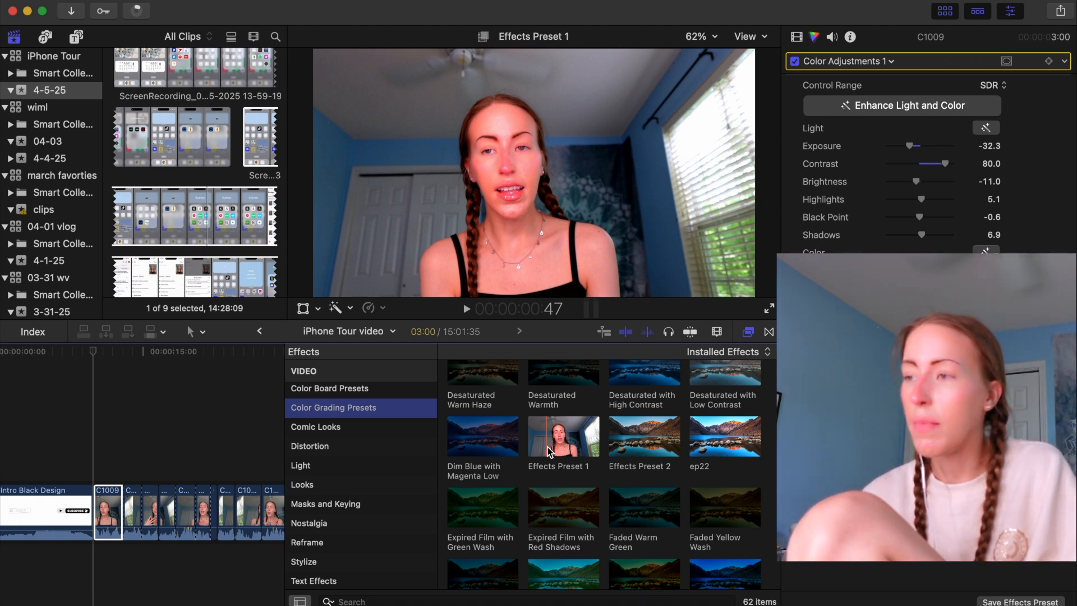
key(super+5)
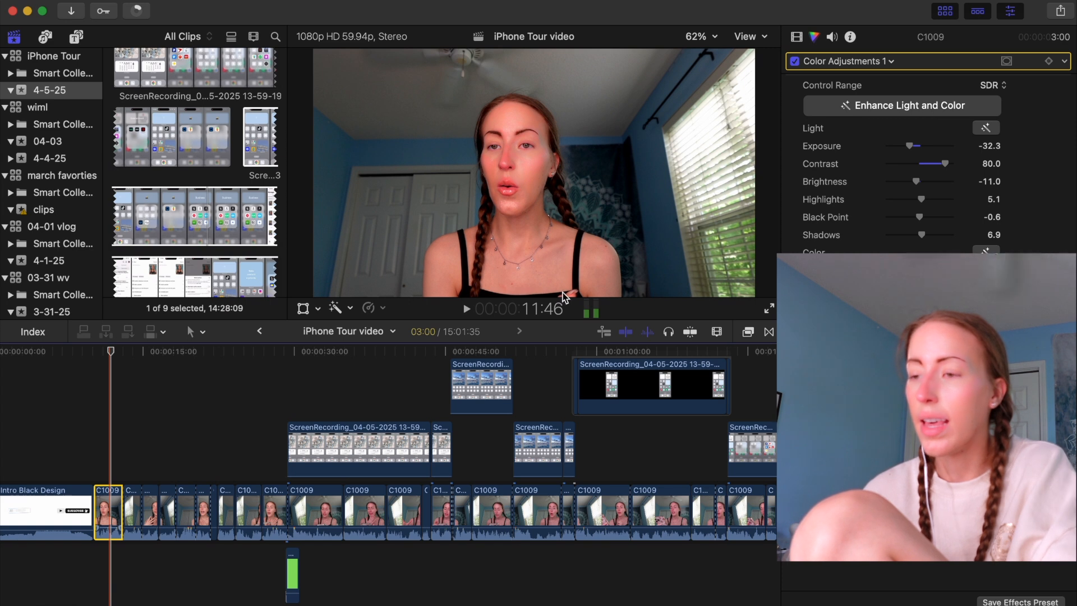
- Set the first C1009 piece's Exposure to 3.0, Contrast to 0 and Brightness to -2.0
key(space)
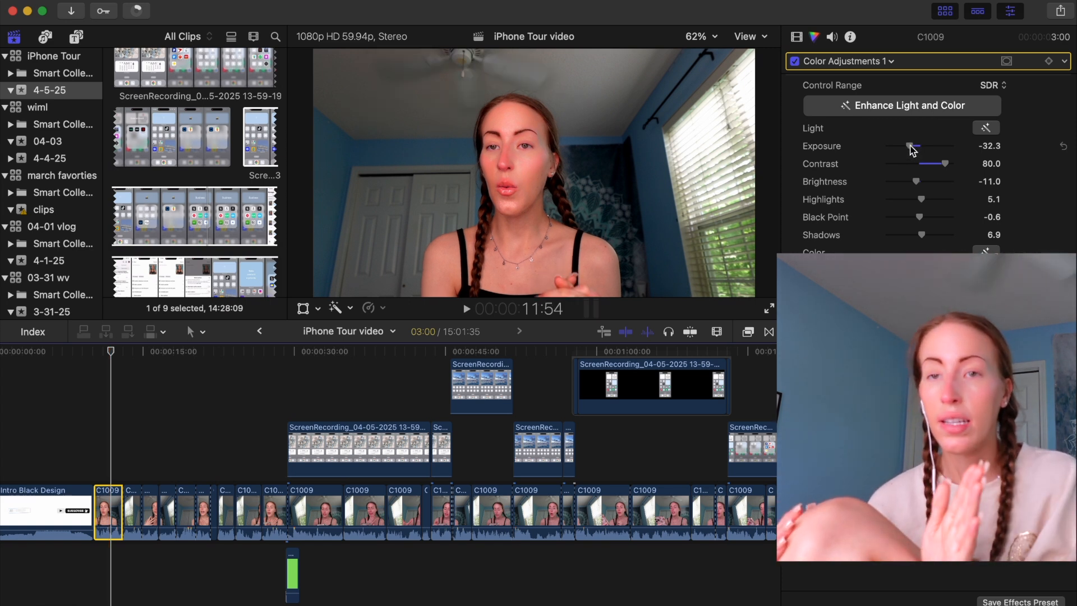
drag(910, 145, 913, 145)
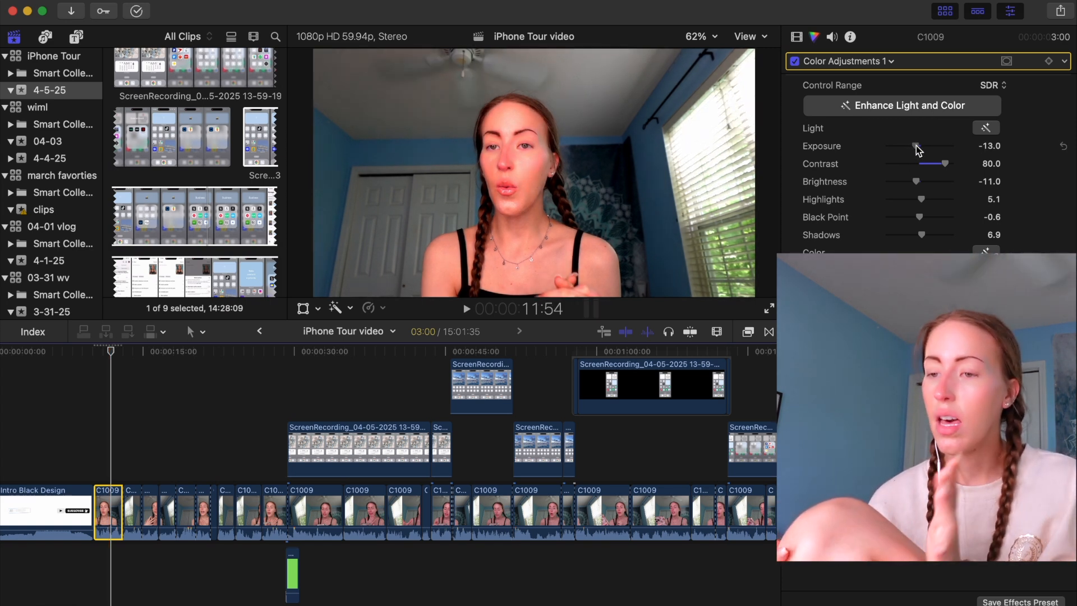
drag(920, 162, 920, 145)
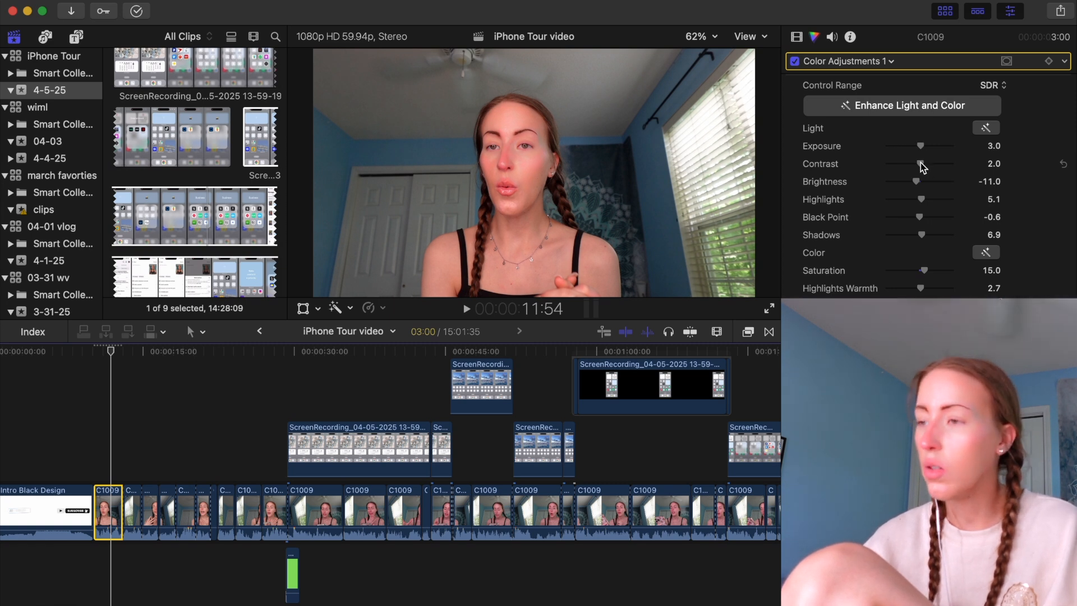
drag(920, 163, 920, 163)
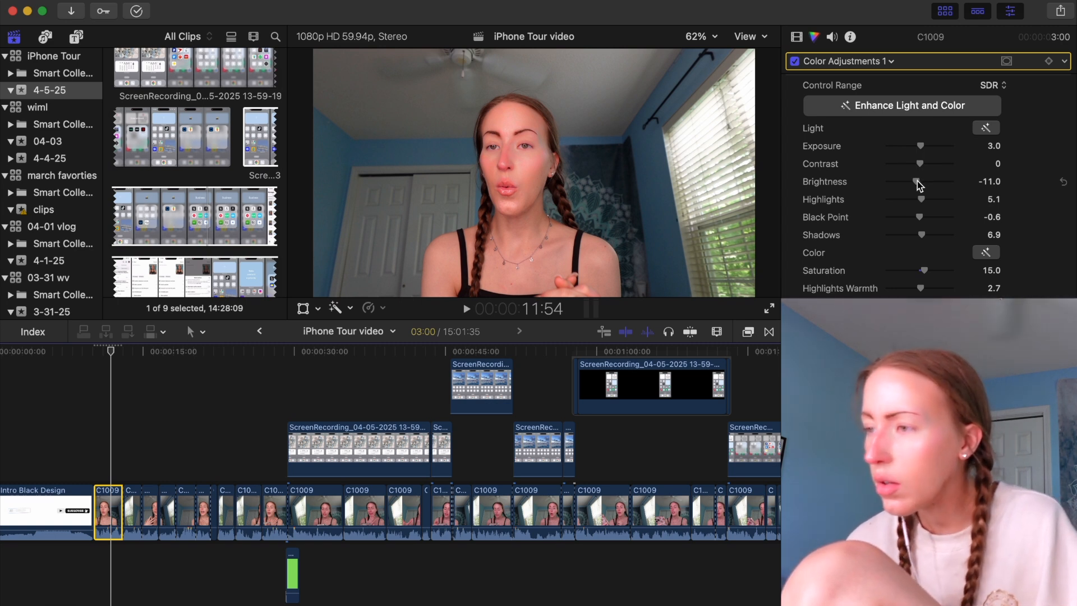
drag(918, 185, 921, 185)
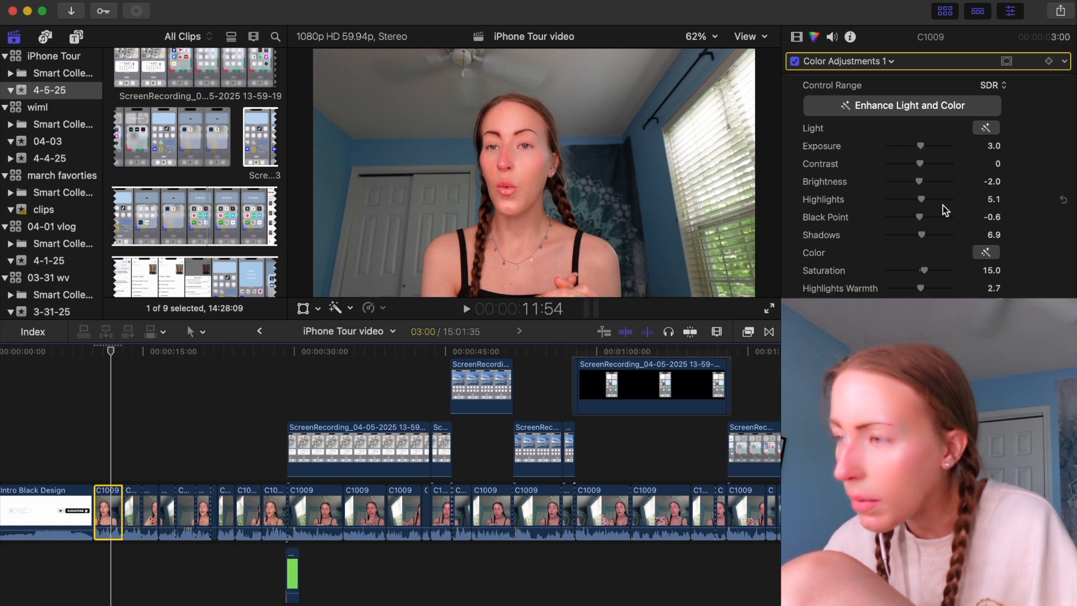
- Set the first C1009 piece's Saturation to 9.0, Highlights Warmth to -2.0 and Midtones Warmth to -2.0
drag(926, 274, 924, 274)
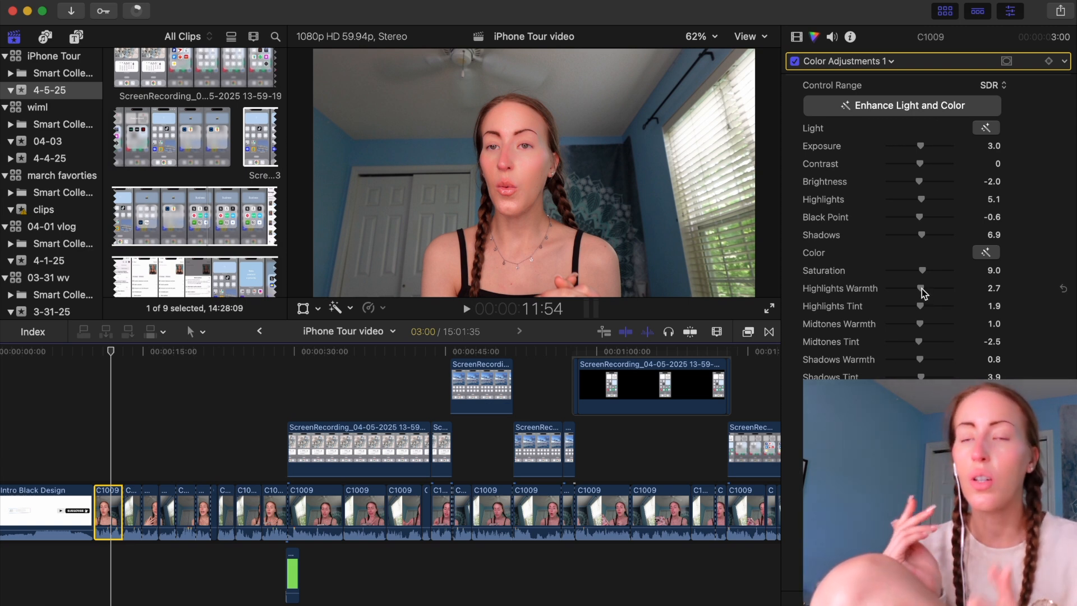
drag(921, 288, 920, 290)
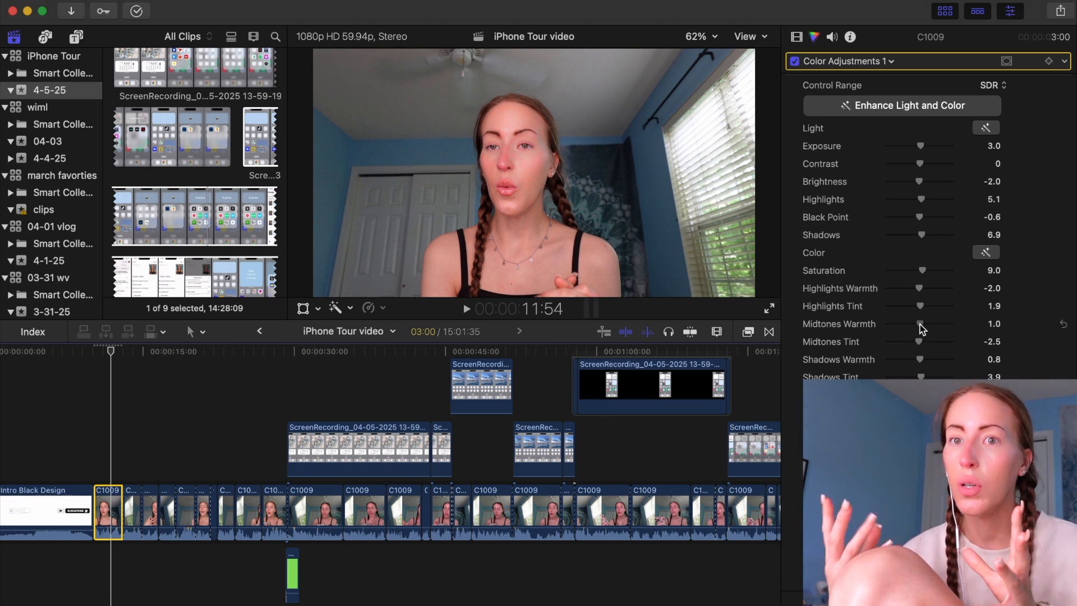
drag(920, 325, 918, 326)
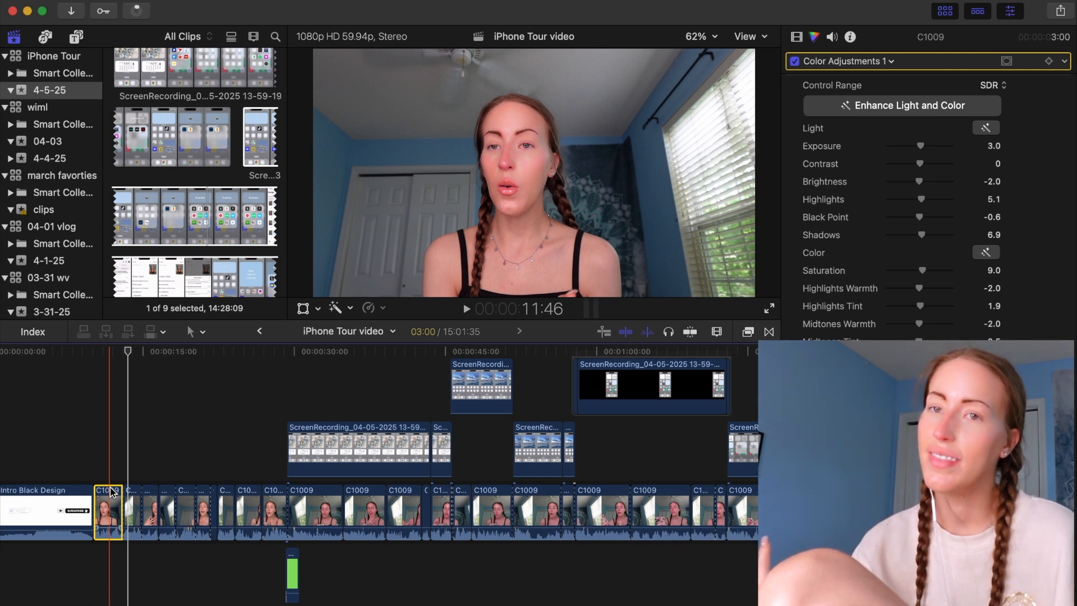
- Save the first C1009 piece's color adjustments as a preset named "ct iphone" in Color Grading Presets
key(alt+super+s)
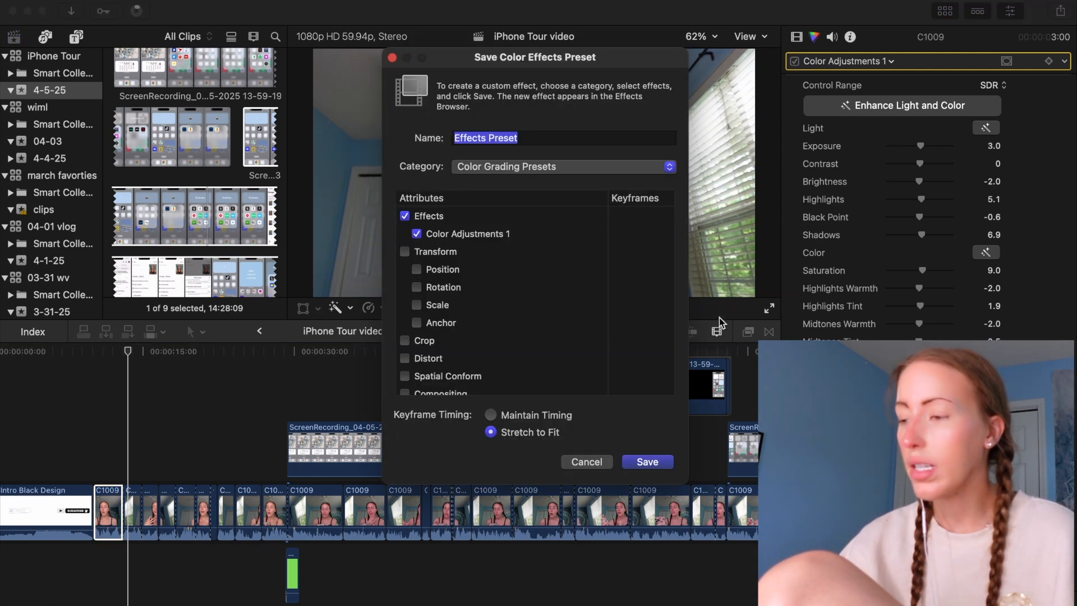
text(coo)
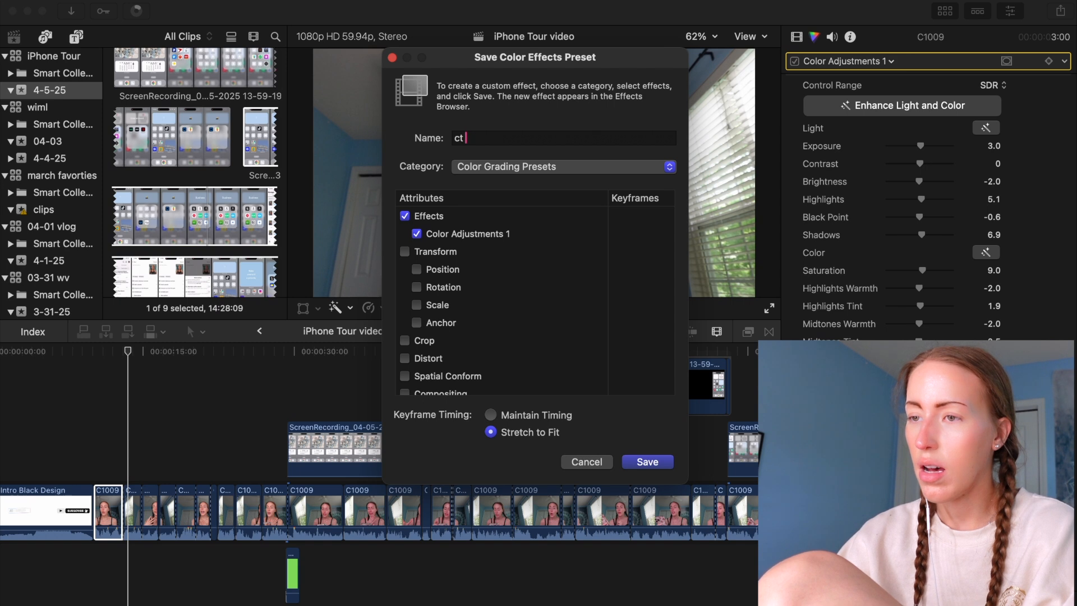
text(e)
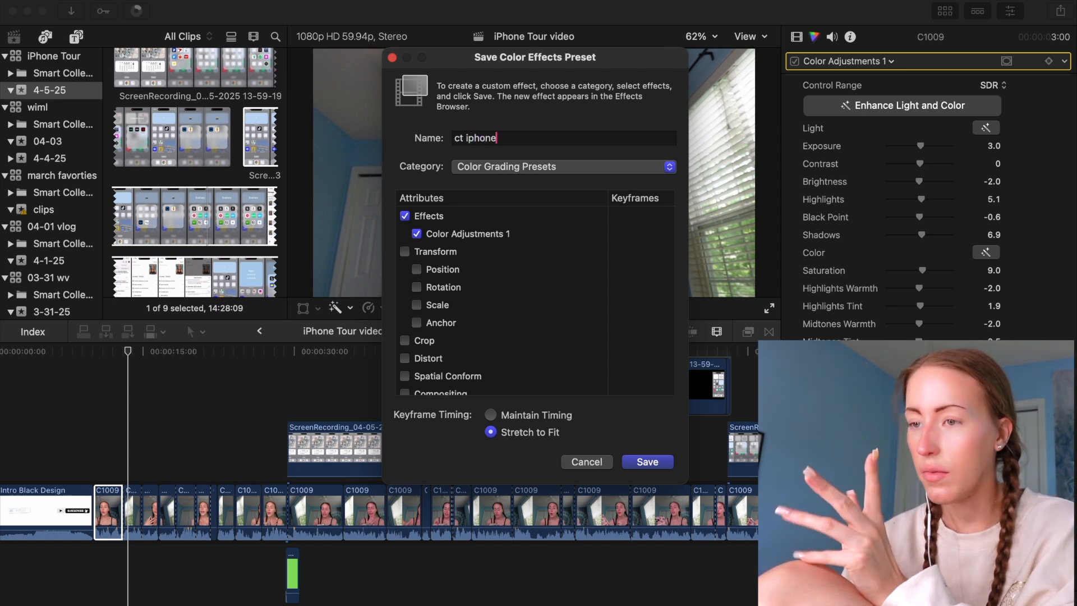
click(634, 459)
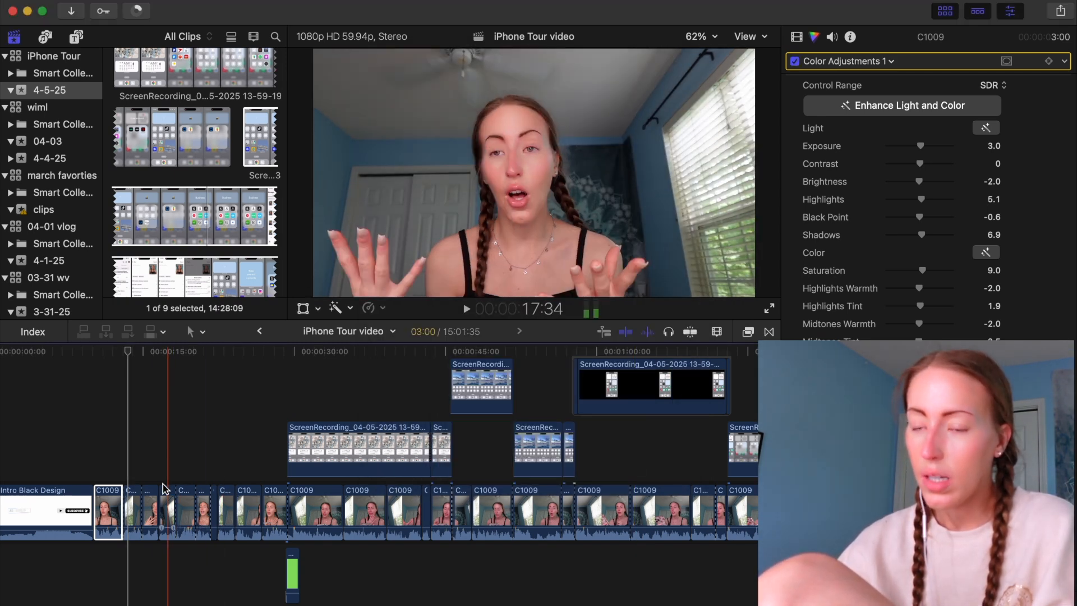
- Apply the "ct iphone" color grading preset to the group of short C1009 pieces following the first one
drag(130, 466, 282, 504)
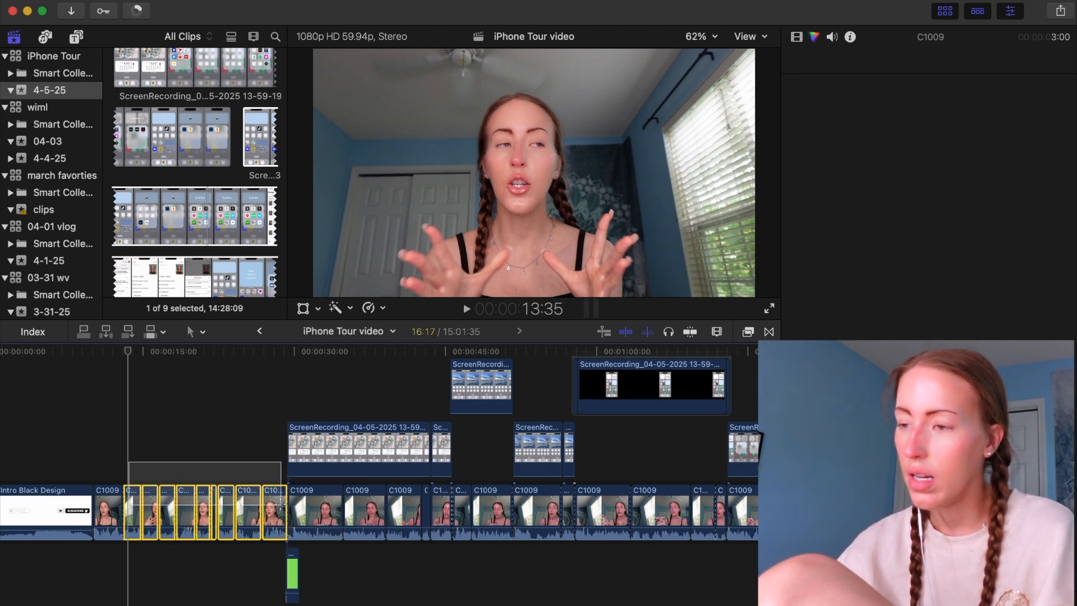
drag(281, 507, 282, 509)
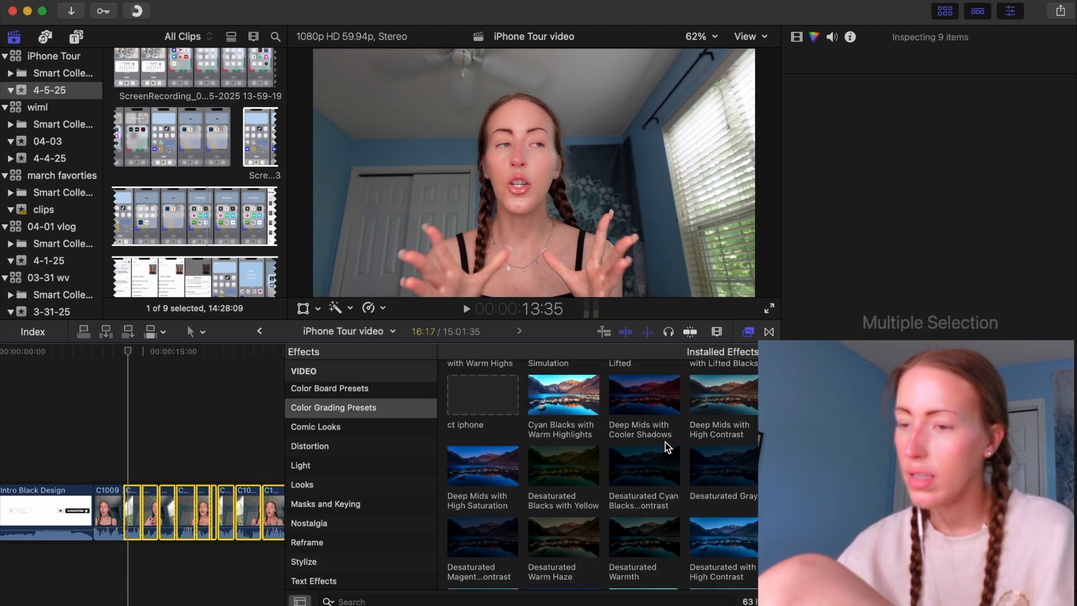
scroll(667, 447, up, 3)
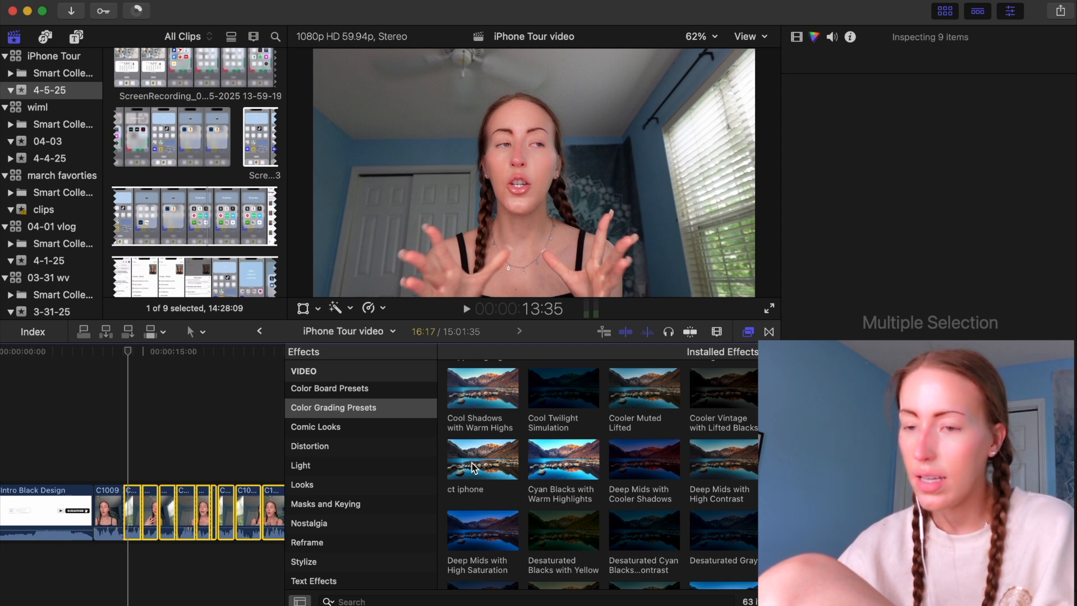
drag(482, 460, 195, 519)
click(748, 332)
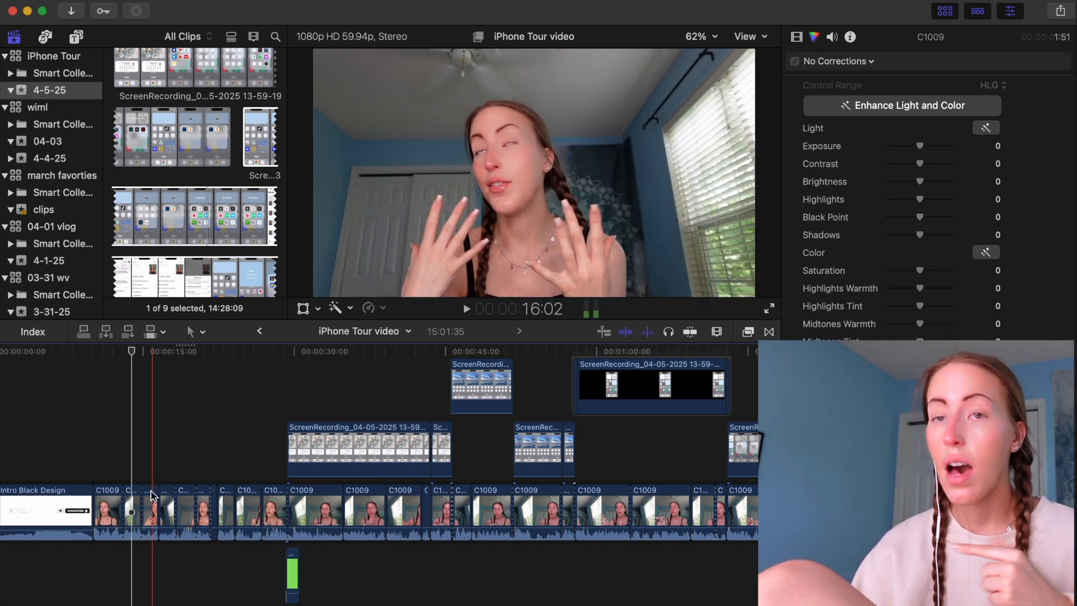
- Check the transform and color settings of the short C1009 piece at about 17 seconds
click(204, 508)
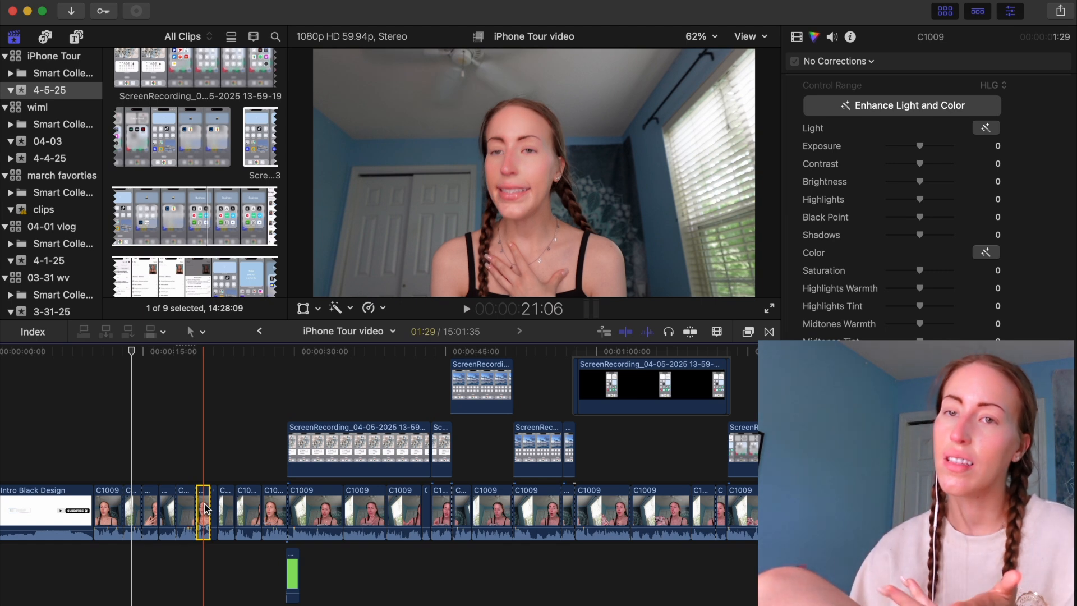
click(797, 37)
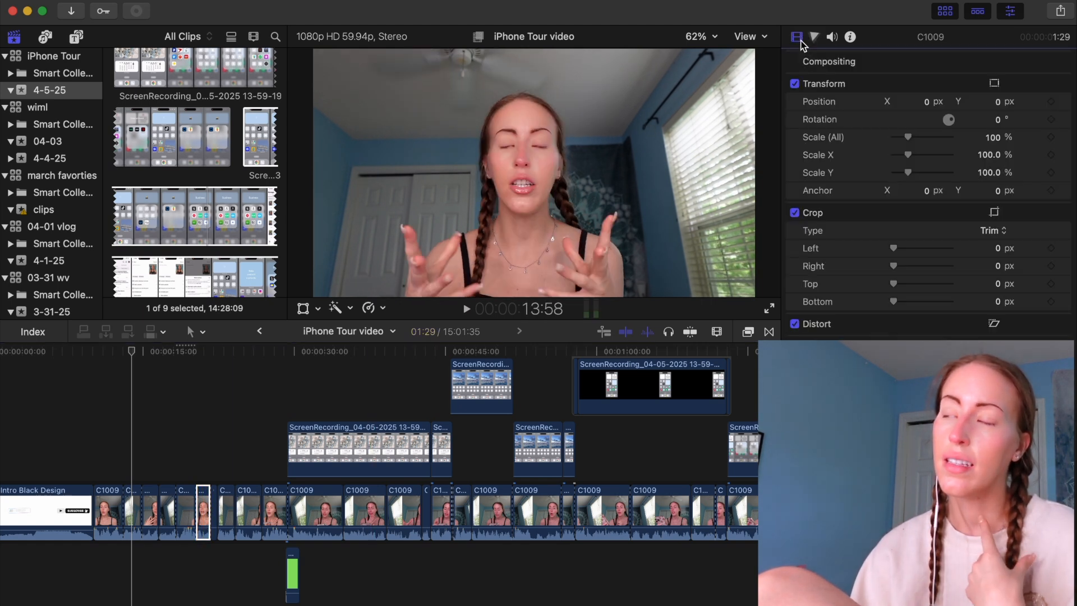
click(815, 37)
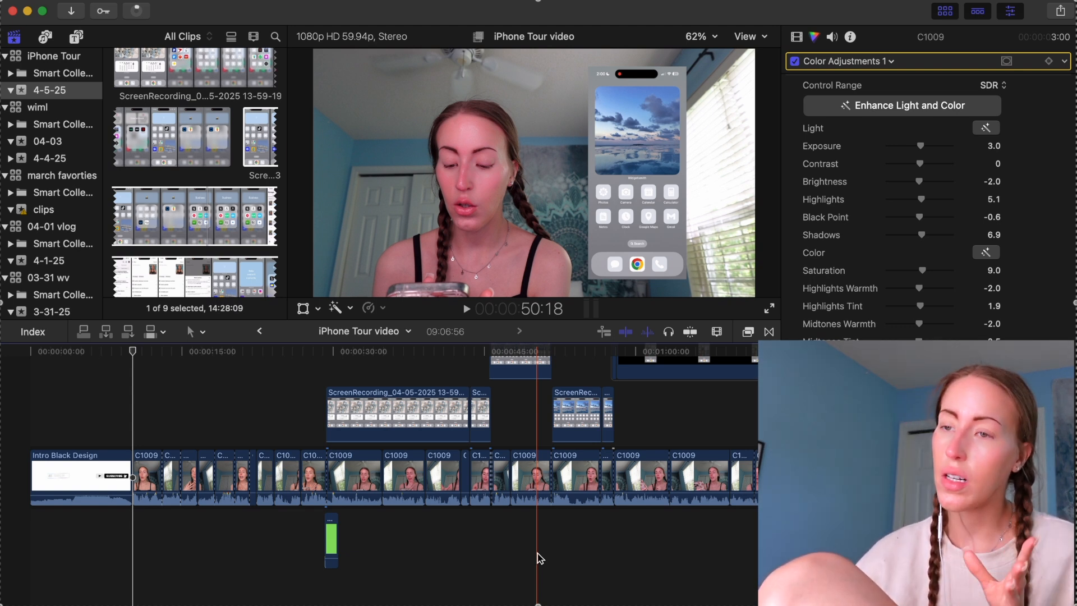
- Switch to Finder and open the Vlog folder within Music/Sound Effects > Music on the LaCie drive
click(31, 605)
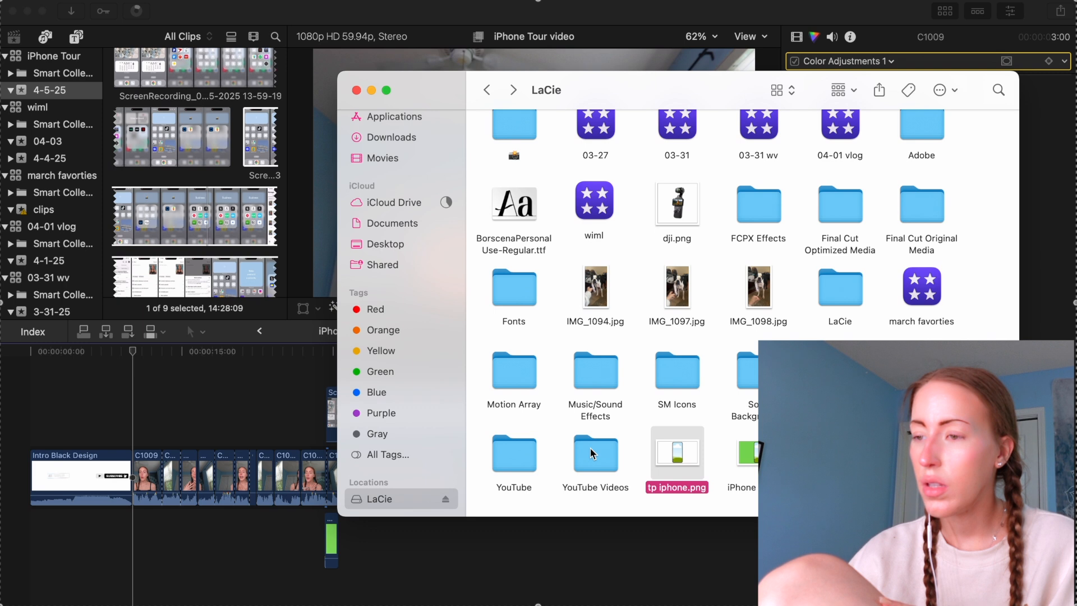
double_click(599, 381)
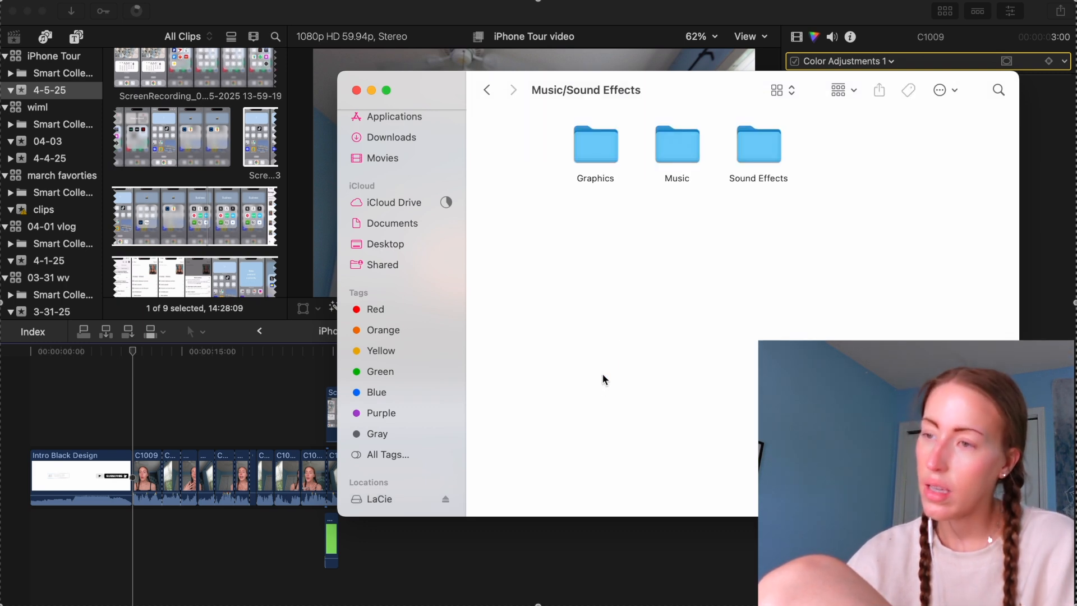
double_click(685, 147)
double_click(606, 156)
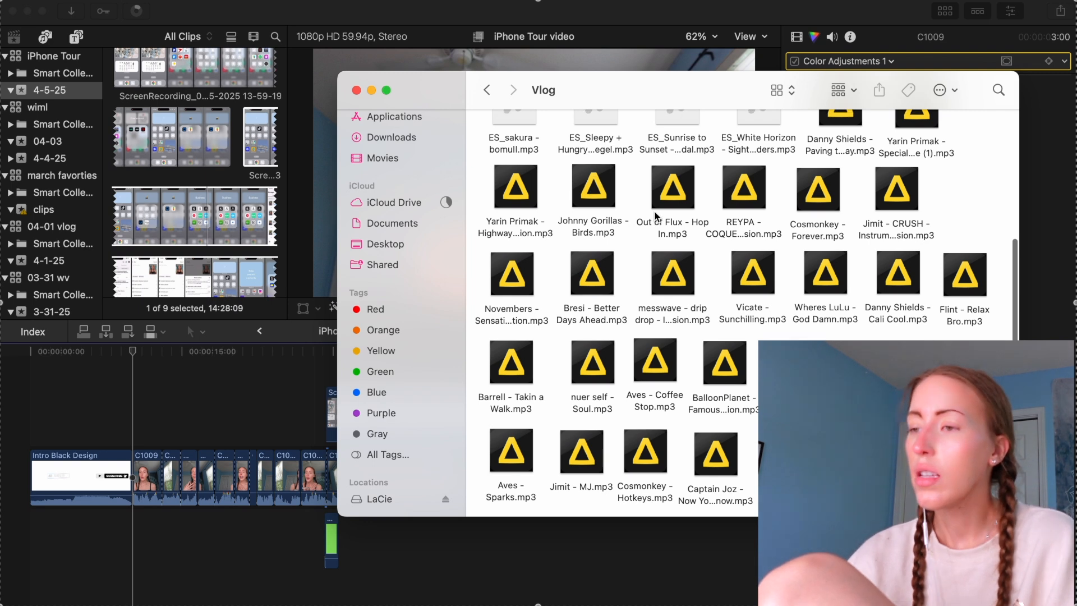
- Find Aves - Coffee Stop.mp3 among the vlog tracks and import it into the 4-5-25 event in Final Cut Pro
scroll(655, 218, down, 1)
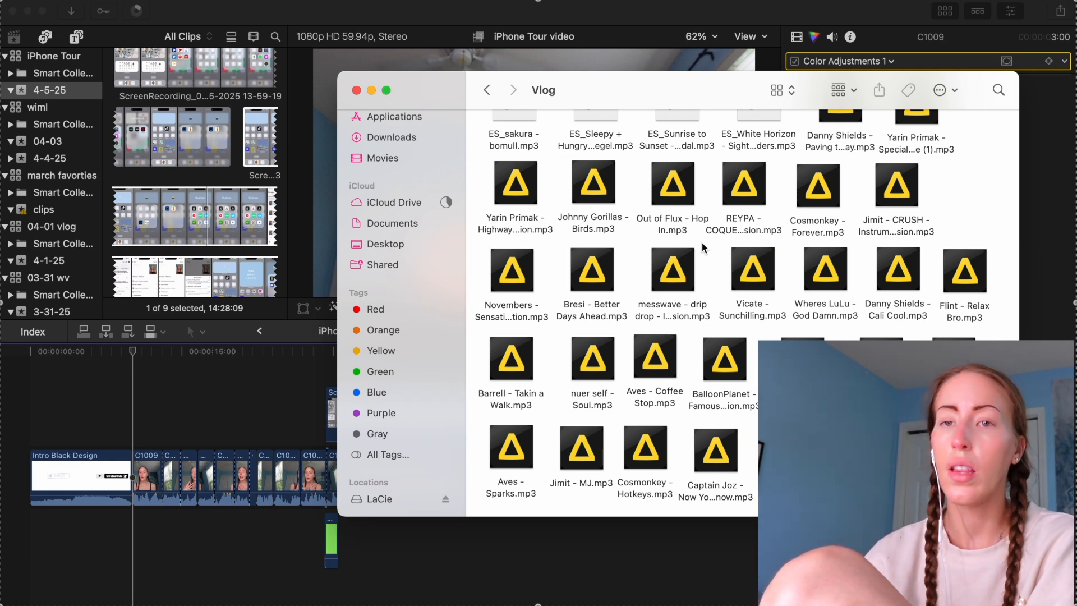
scroll(703, 247, up, 5)
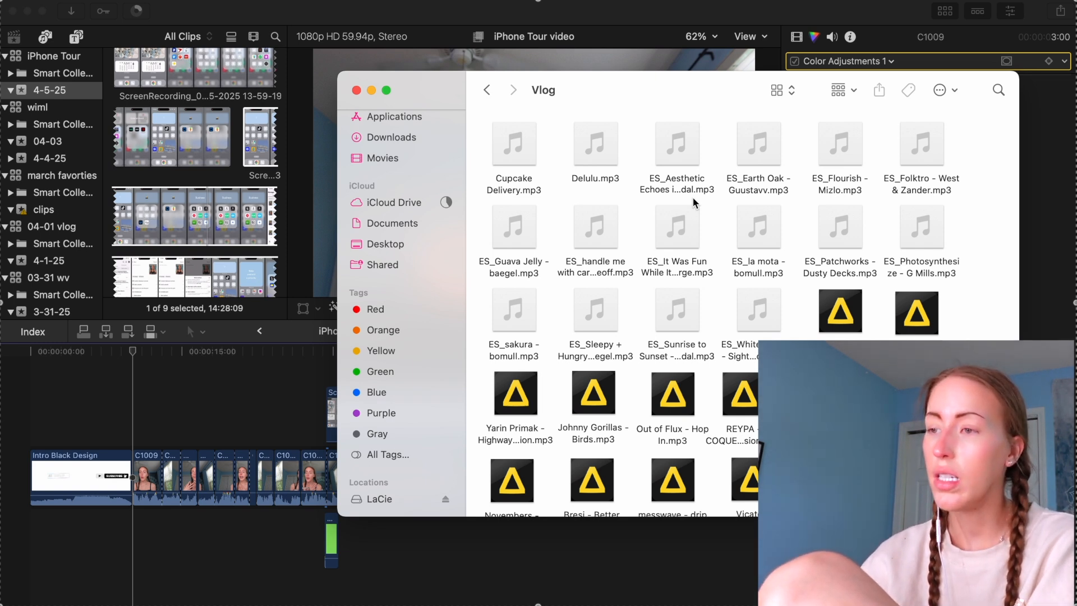
scroll(692, 196, down, 1)
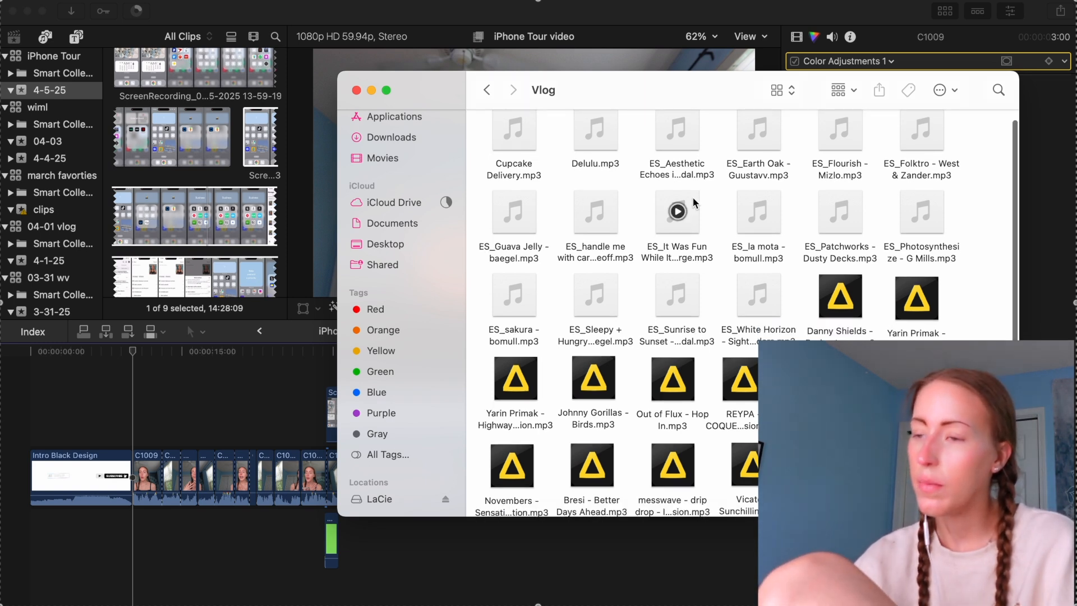
scroll(692, 196, down, 5)
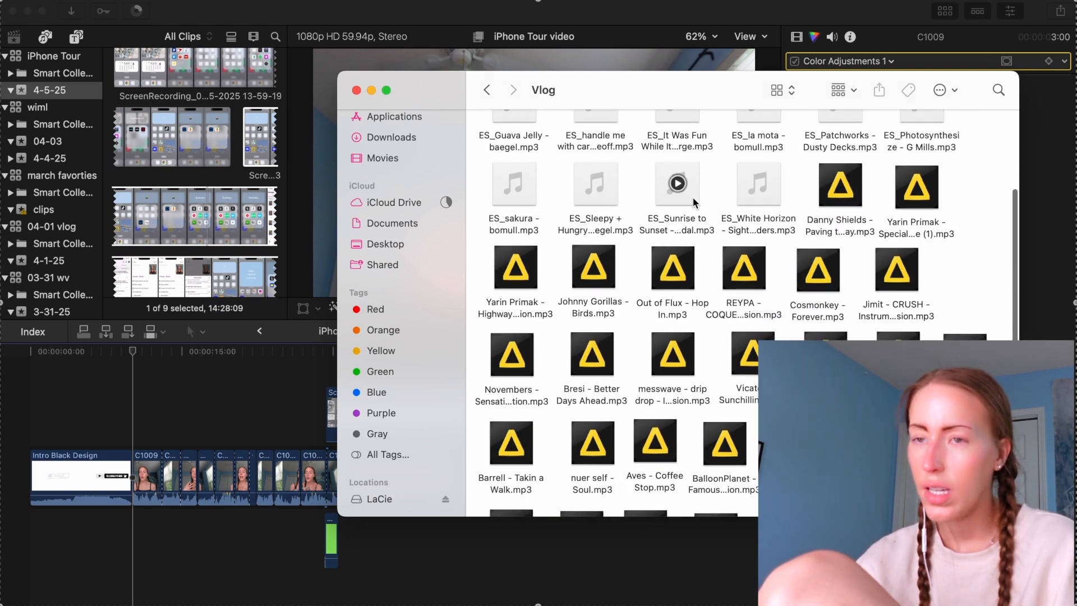
scroll(658, 361, down, 1)
click(657, 360)
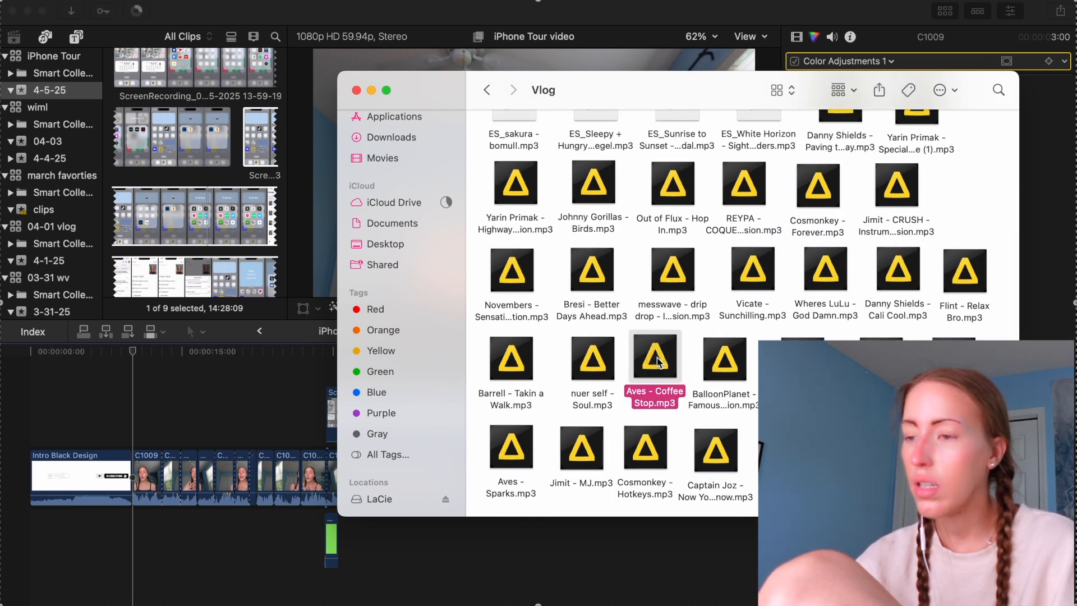
key(XF86AudioLowerVolume)
drag(657, 359, 251, 240)
drag(73, 145, 60, 90)
scroll(251, 163, up, 5)
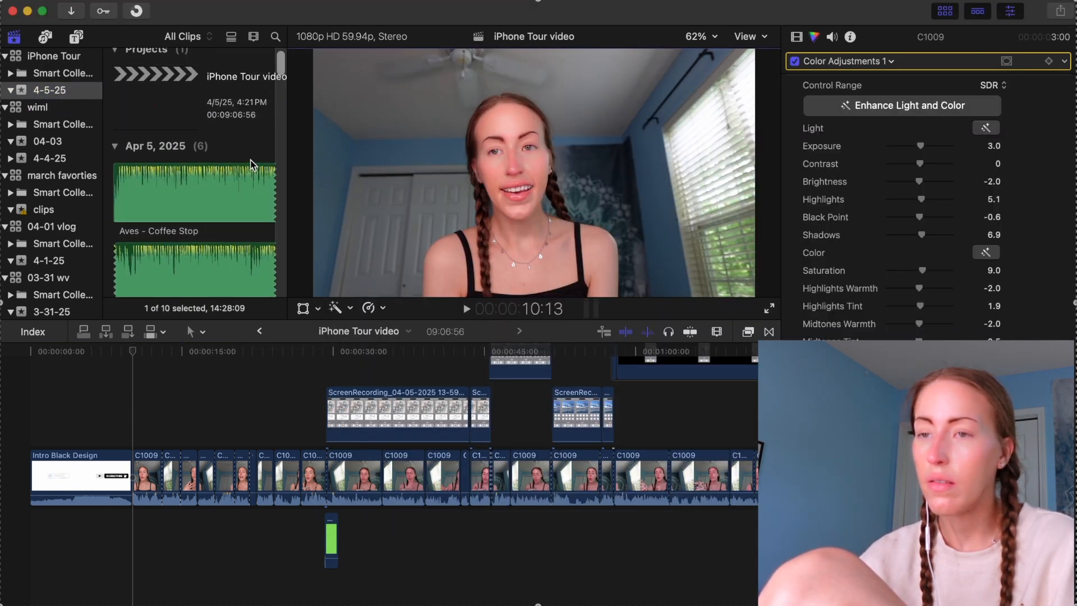
- Connect Aves - Coffee Stop at the end of the intro, set its volume to -21 dB and play it back
click(167, 191)
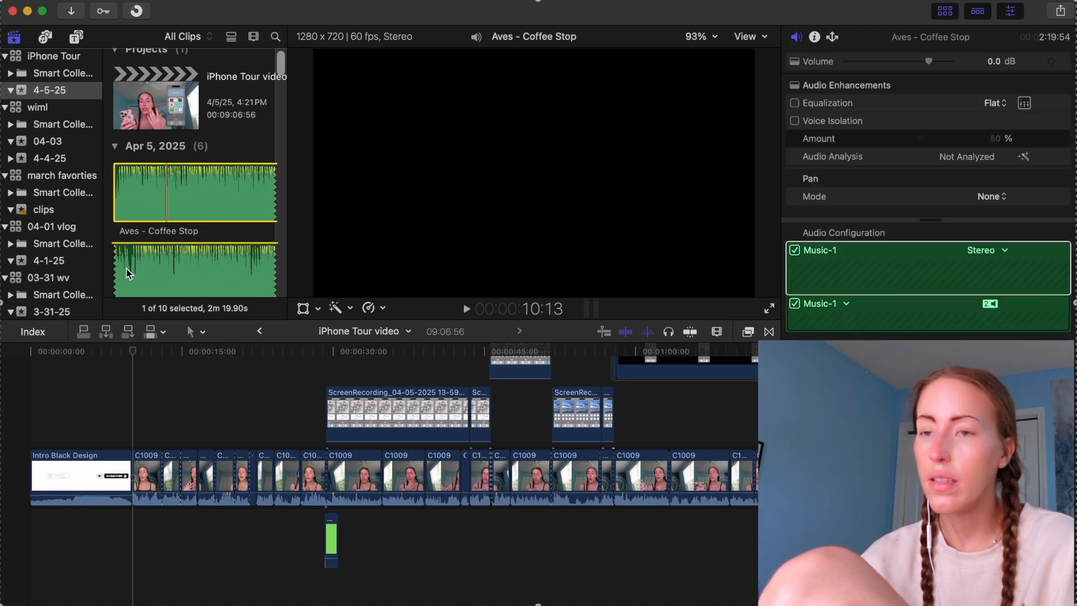
key(q)
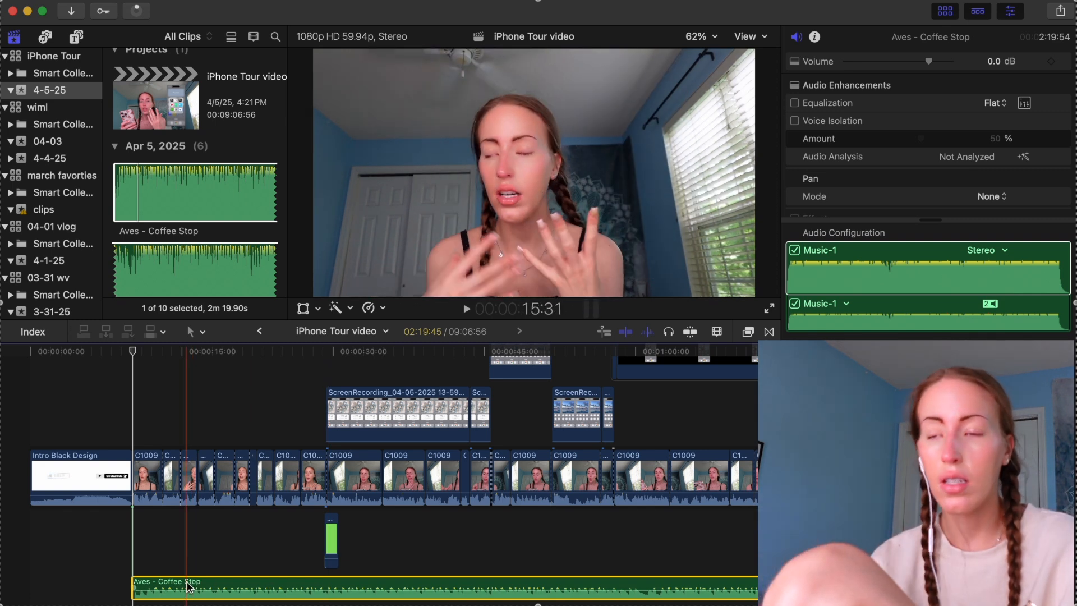
drag(151, 583, 151, 594)
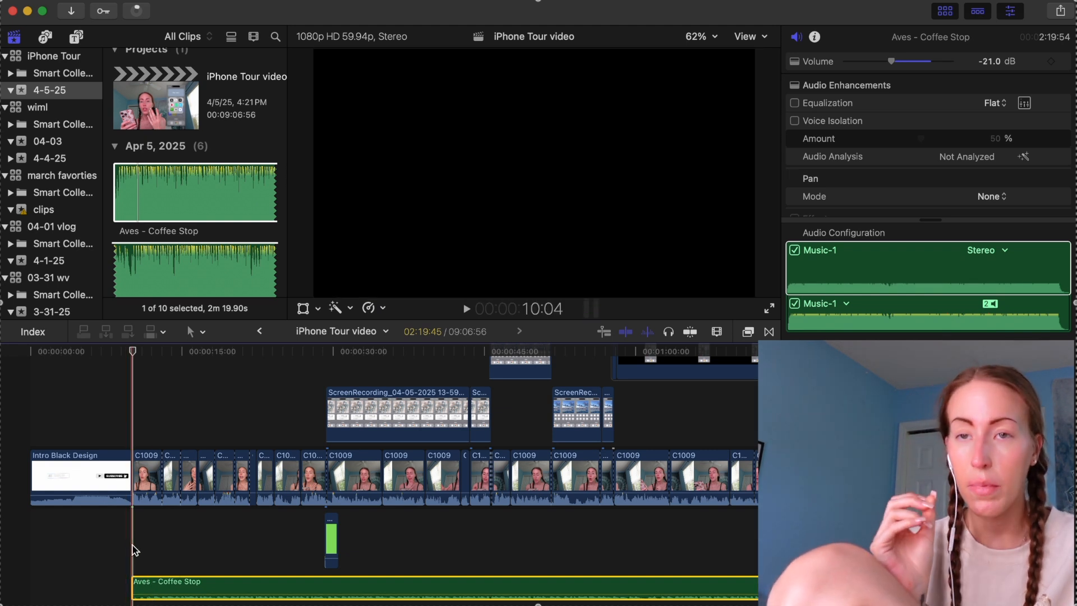
key(space)
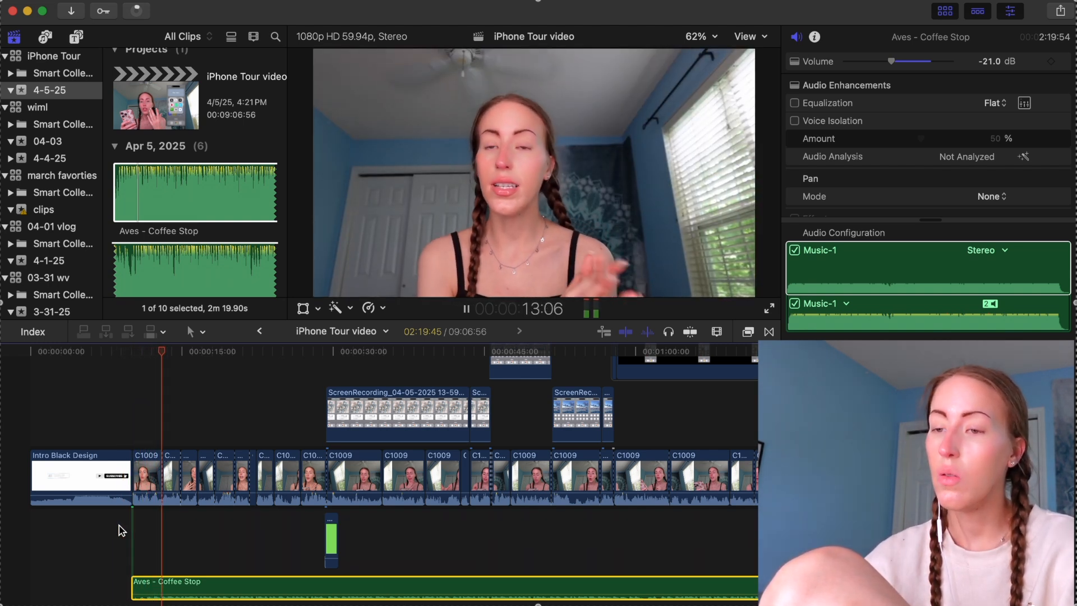
key(space)
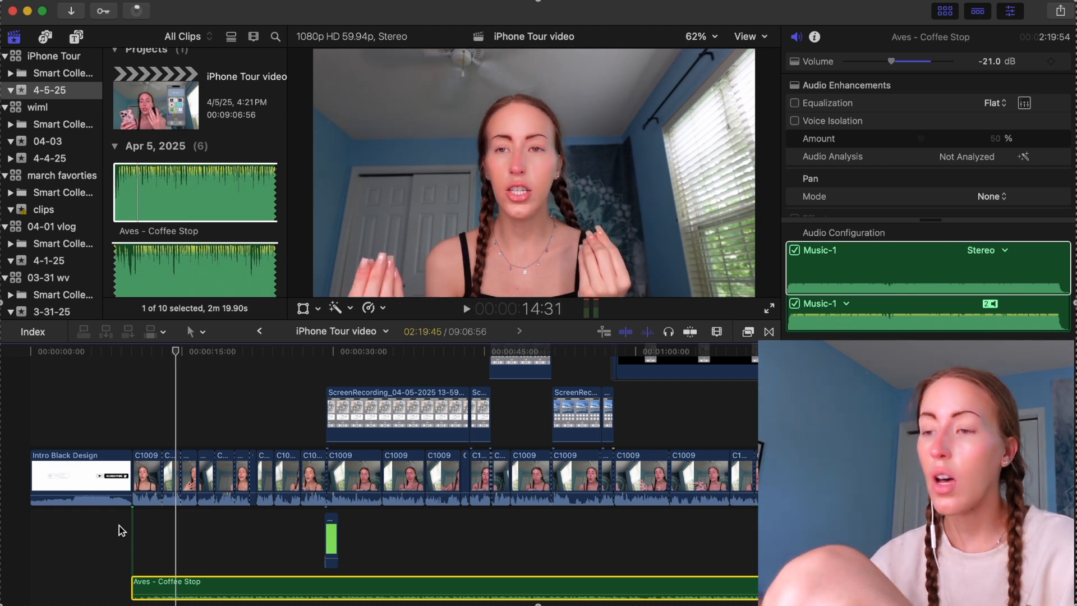
- Add a second copy of Aves - Coffee Stop where the first one ends and lower its volume
scroll(489, 448, right, 4)
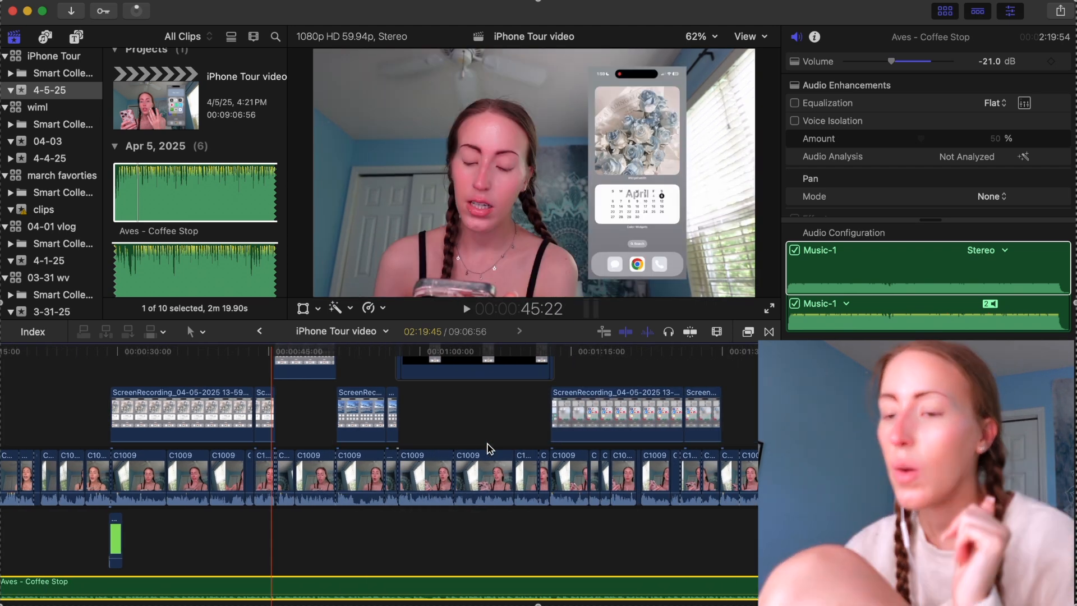
scroll(489, 447, right, 15)
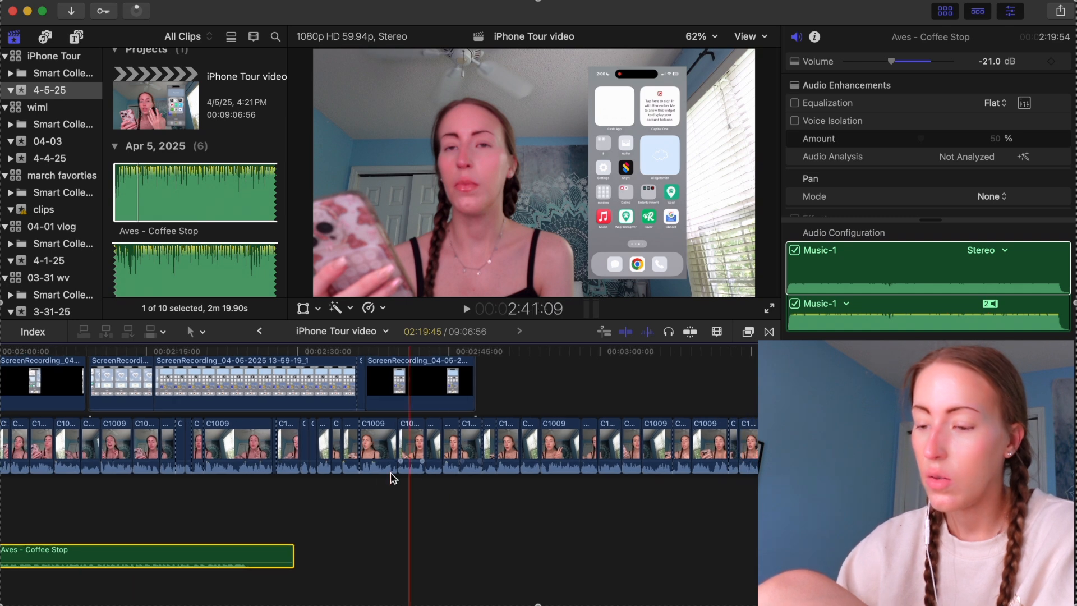
drag(156, 193, 253, 566)
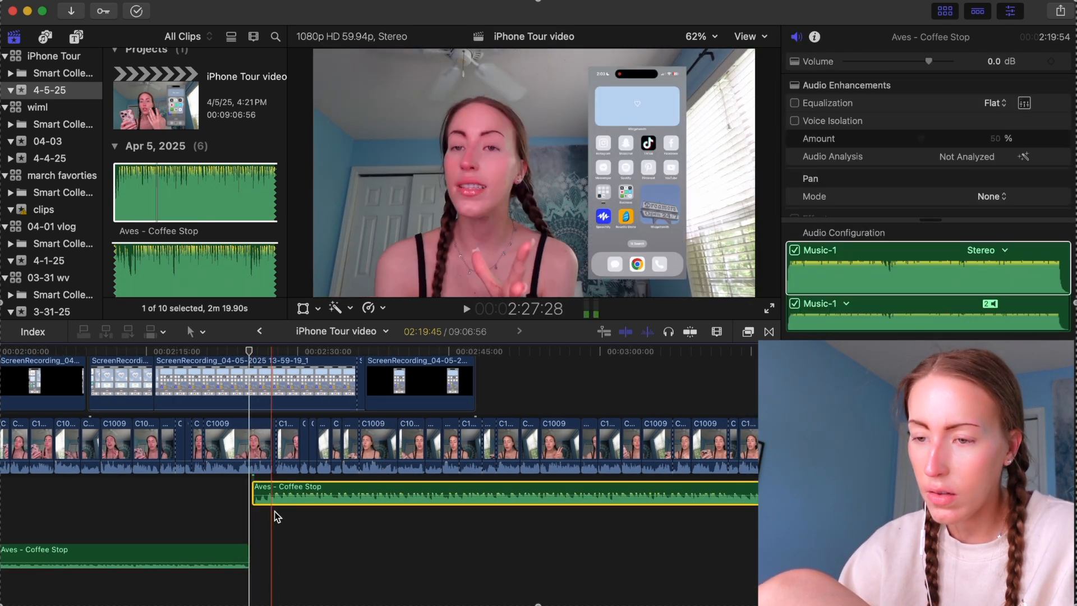
drag(275, 488, 279, 493)
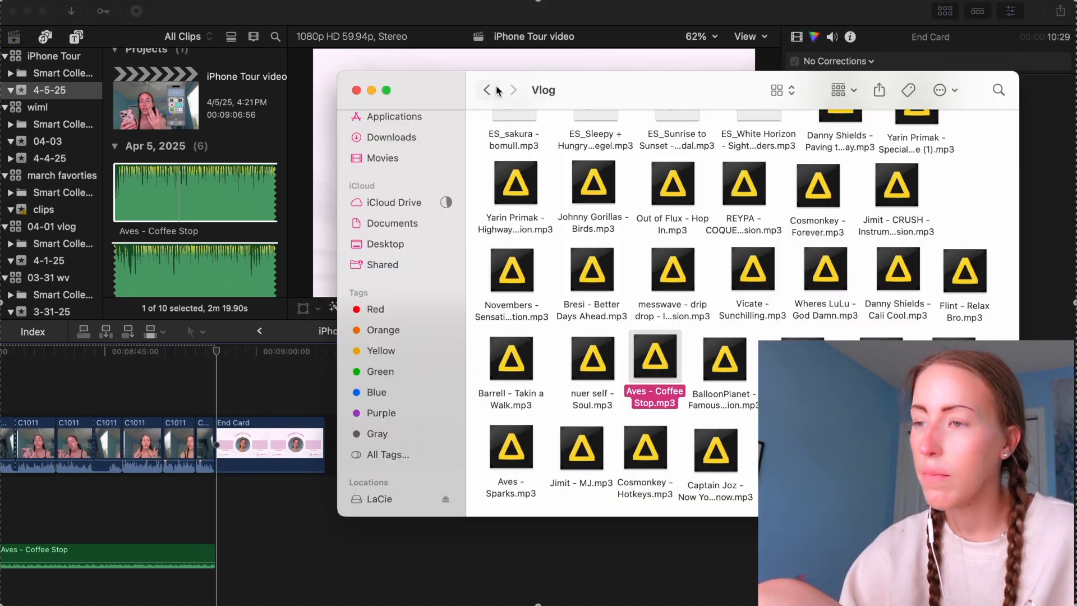
- Import the outro music clip from the I/O folder, connect it under the End Card and lower its volume to about -13 dB
click(497, 91)
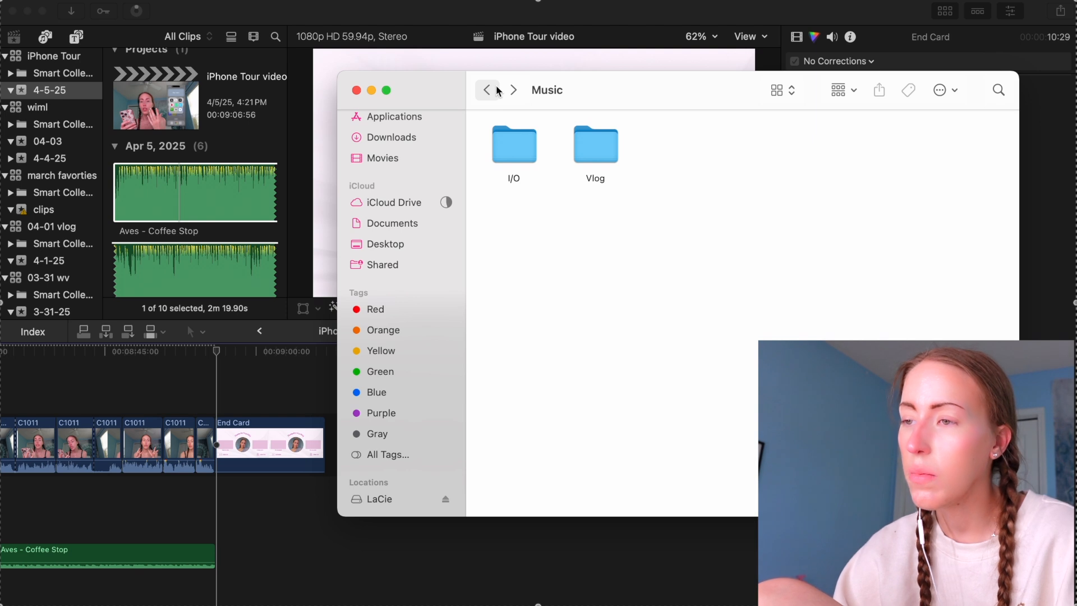
double_click(513, 145)
drag(595, 143, 57, 89)
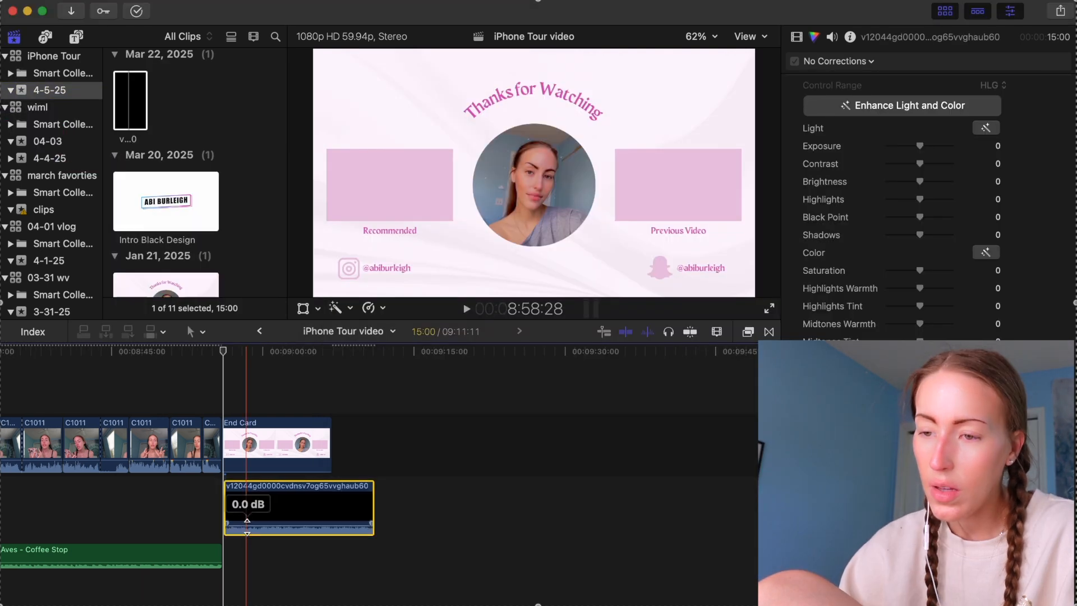
drag(247, 529, 247, 530)
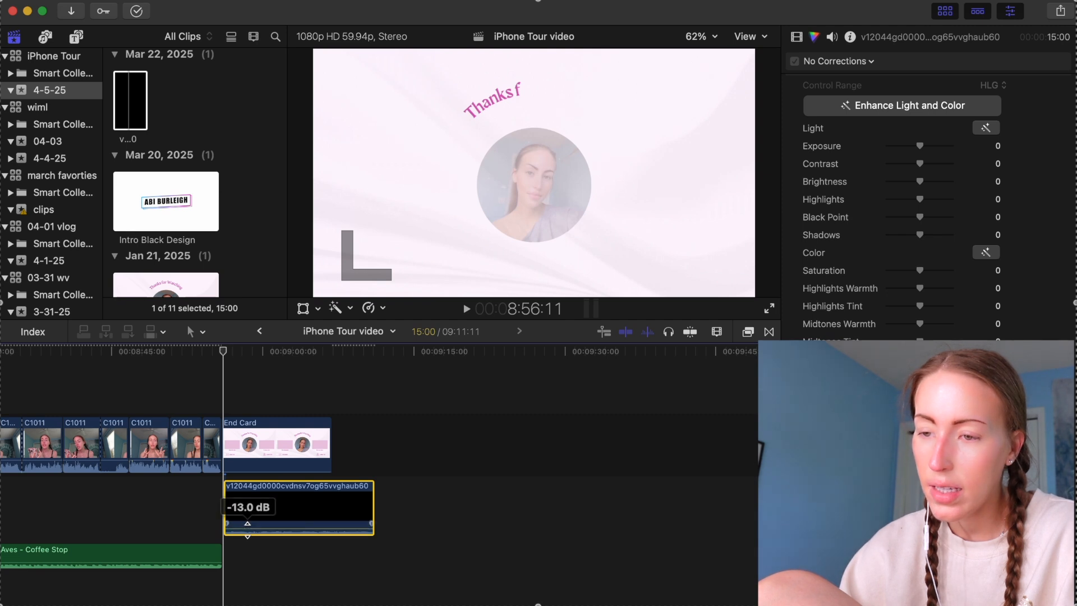
- Fade out the last Aves - Coffee Stop piece over about 4 seconds and trim the outro music to the End Card's end
drag(222, 556, 226, 555)
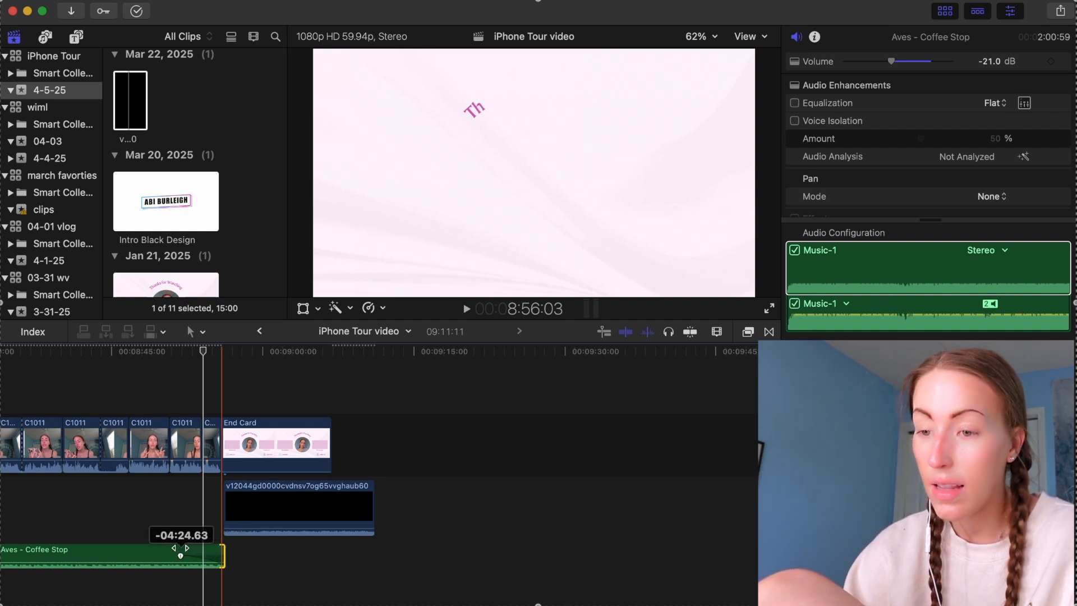
key(space)
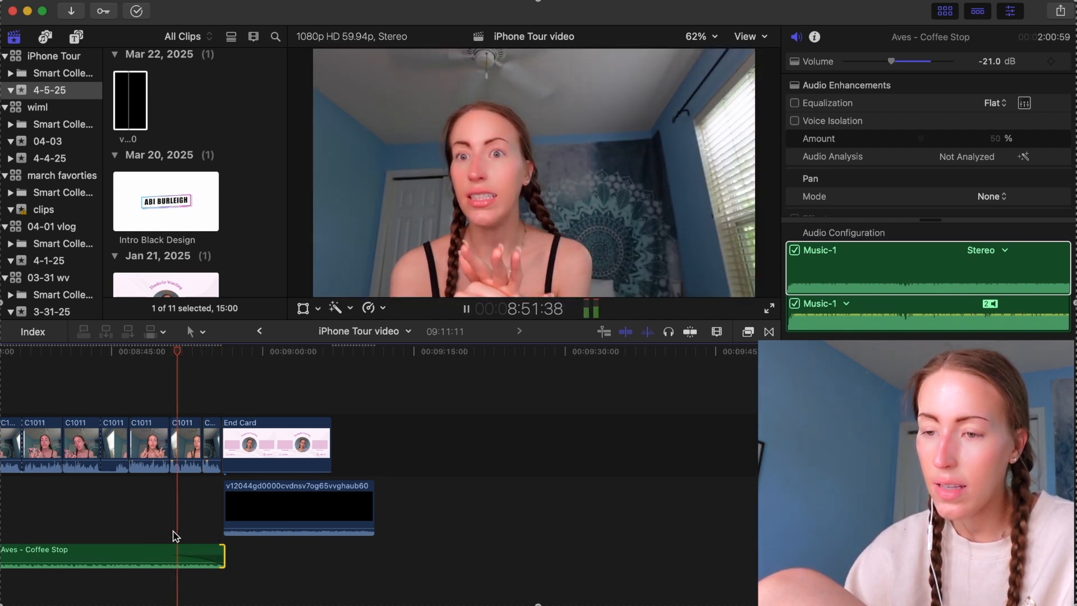
click(387, 507)
scroll(389, 509, left, 20)
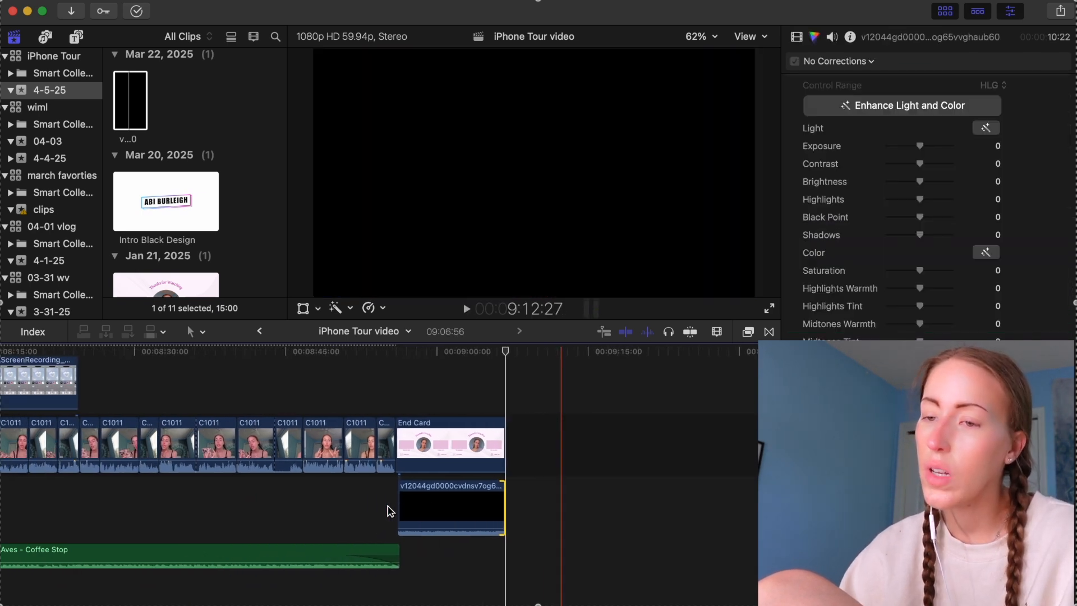
scroll(390, 510, left, 20)
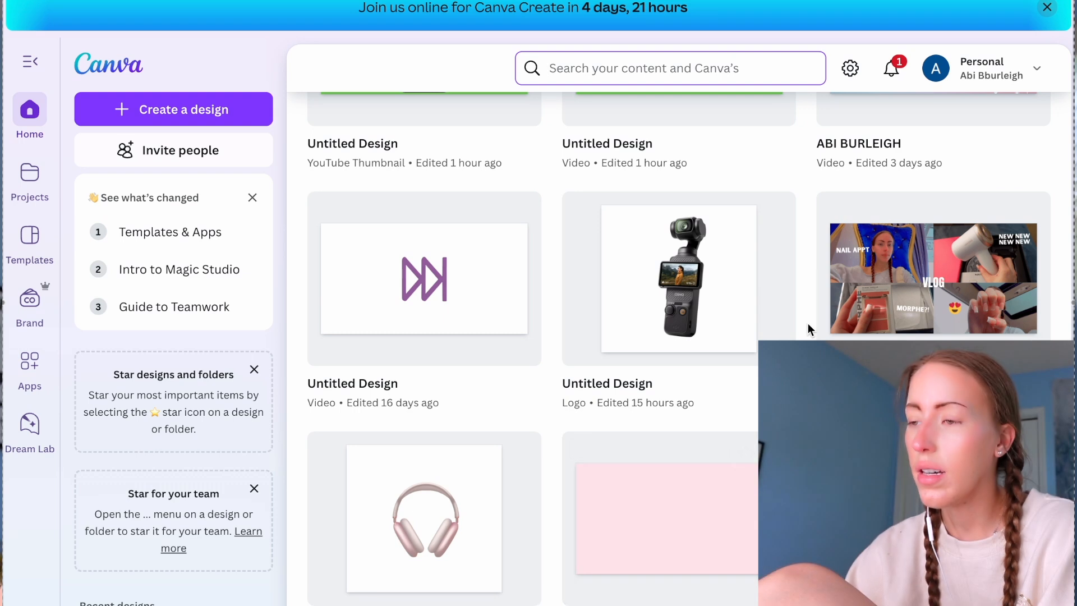
- Open the NAIL APPT YouTube thumbnail design and go through its pages to the last one
scroll(807, 324, down, 6)
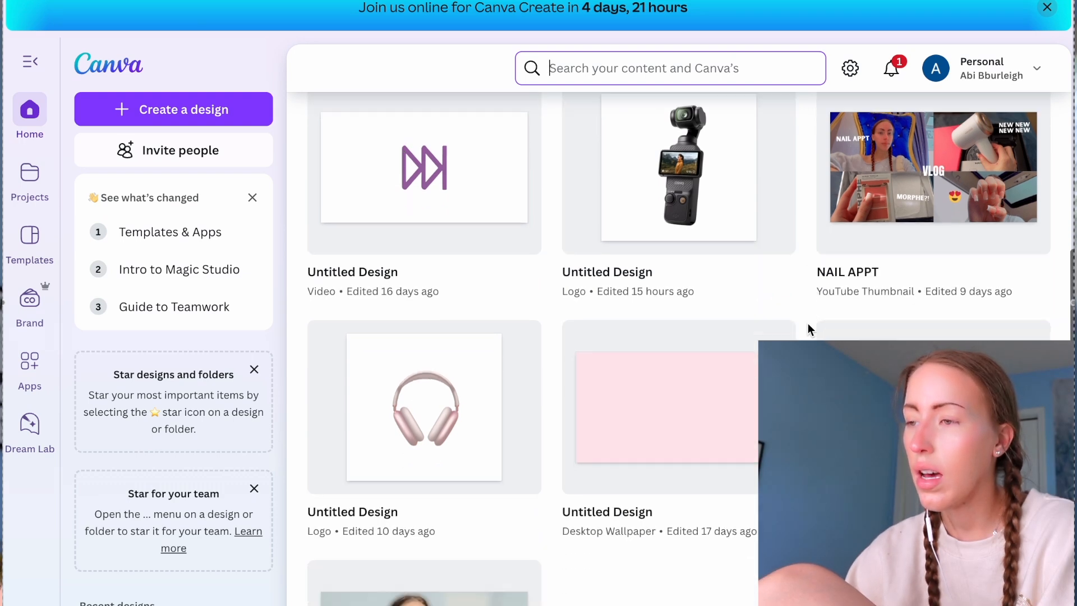
scroll(807, 323, up, 7)
click(828, 336)
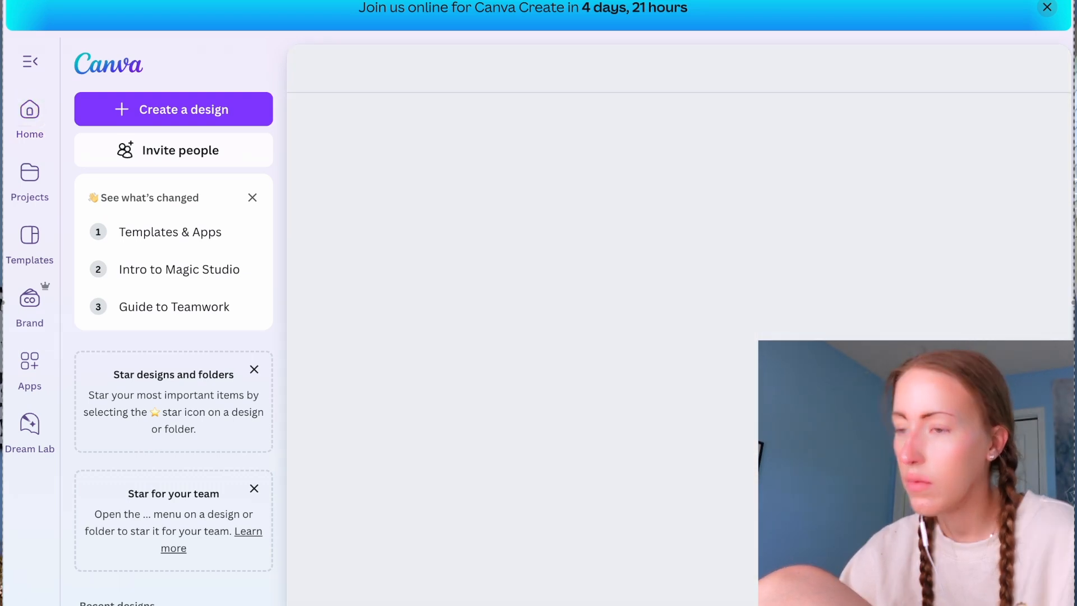
scroll(827, 328, down, 15)
scroll(827, 323, up, 6)
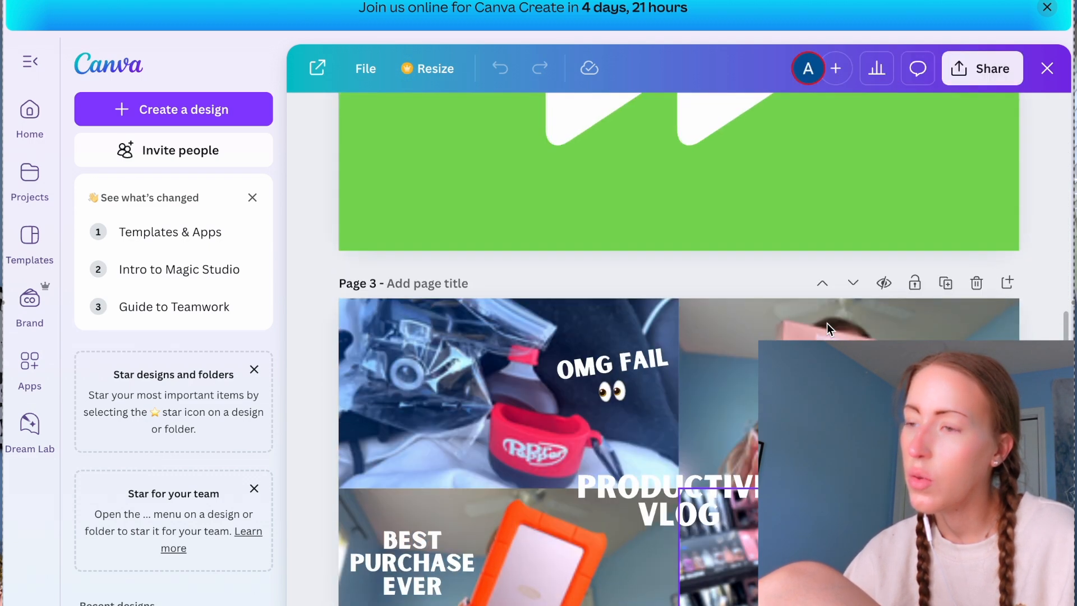
scroll(1024, 282, down, 5)
scroll(1024, 281, down, 5)
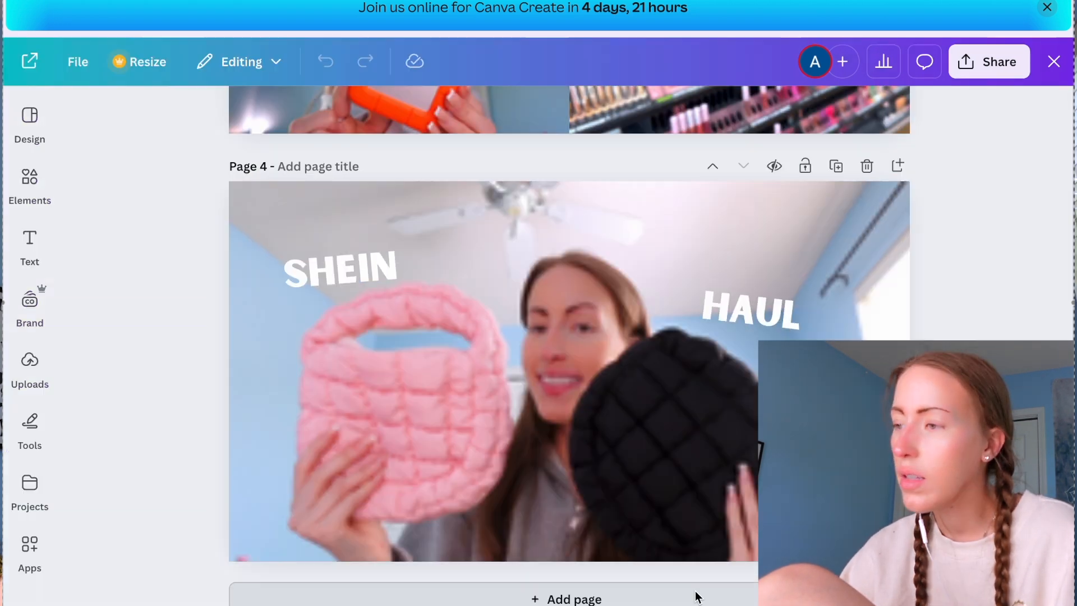
- Add a new page after the SHEIN HAUL page, place the photo holding the phone on it and enlarge the photo to fill the page
click(697, 594)
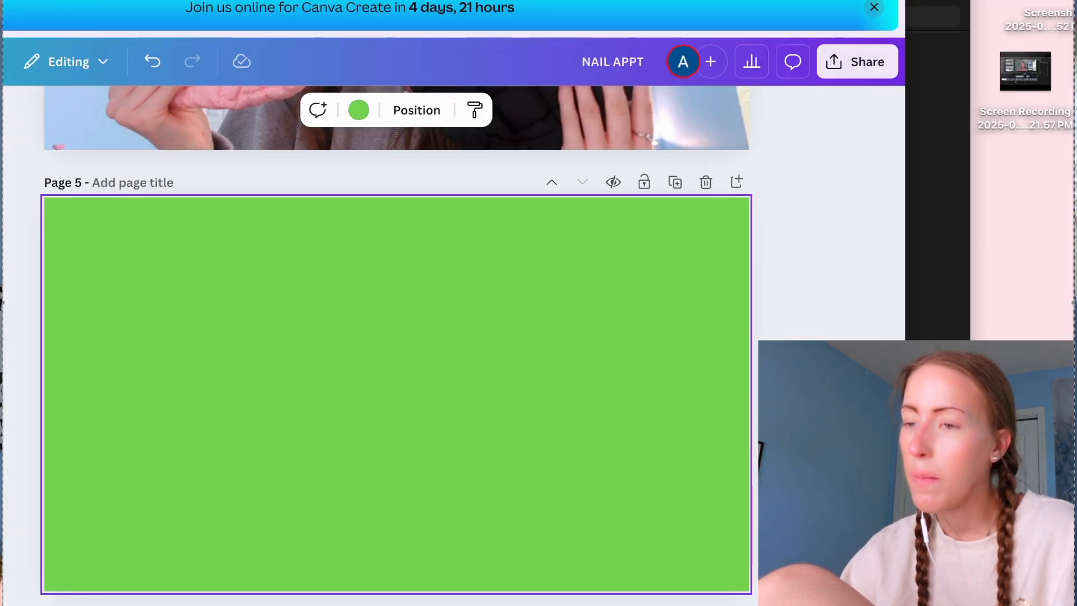
drag(1065, 247, 343, 277)
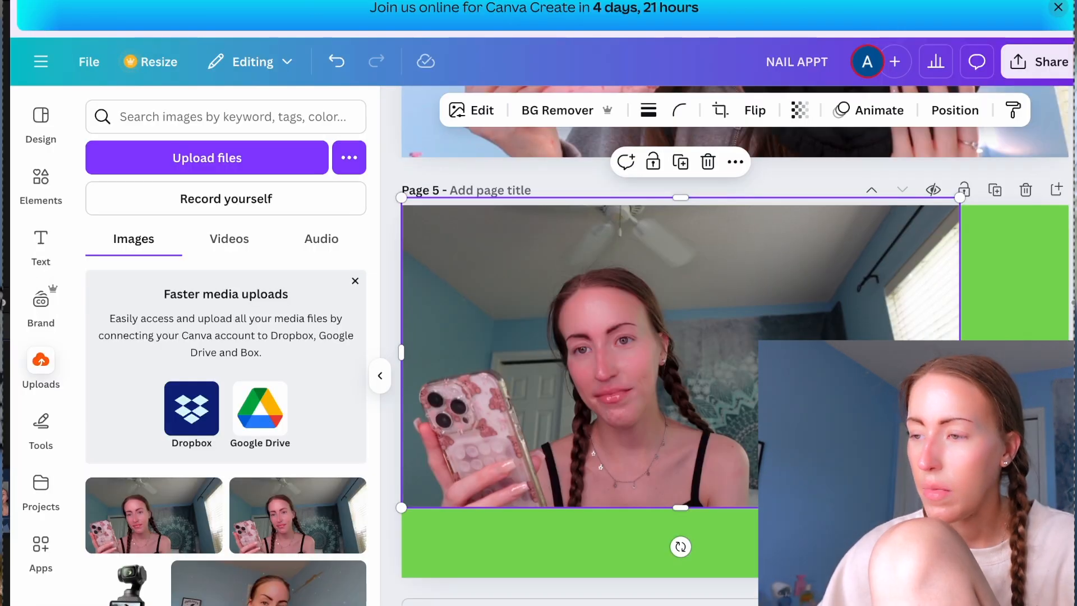
drag(960, 507, 1076, 572)
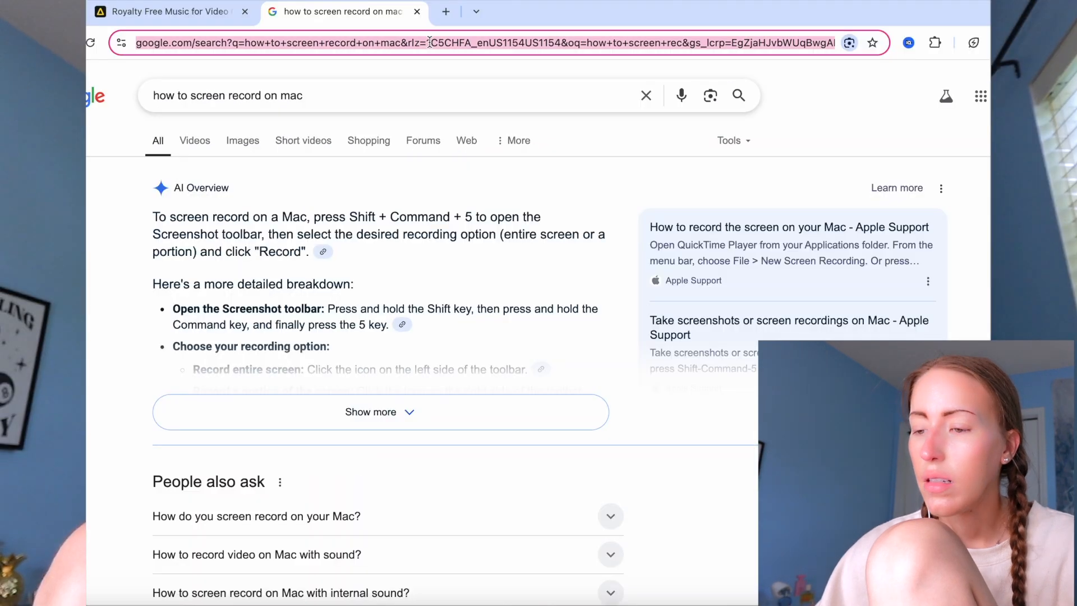
- Search Google for "final cut pro png" and save the tilted clapperboard logo image as fcp.jpeg
text(final cut pro png)
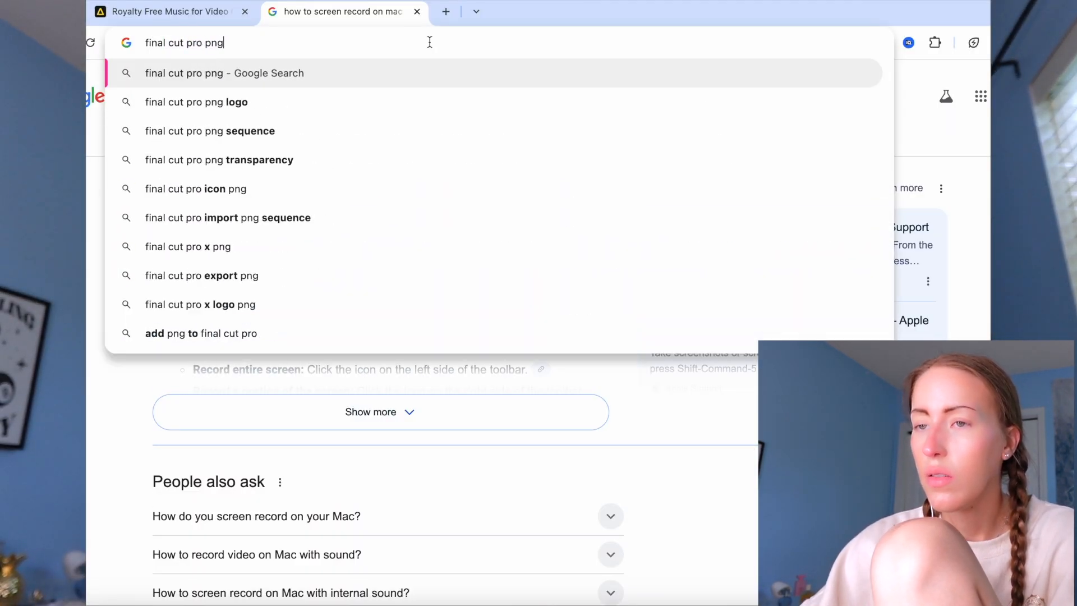
key(Return)
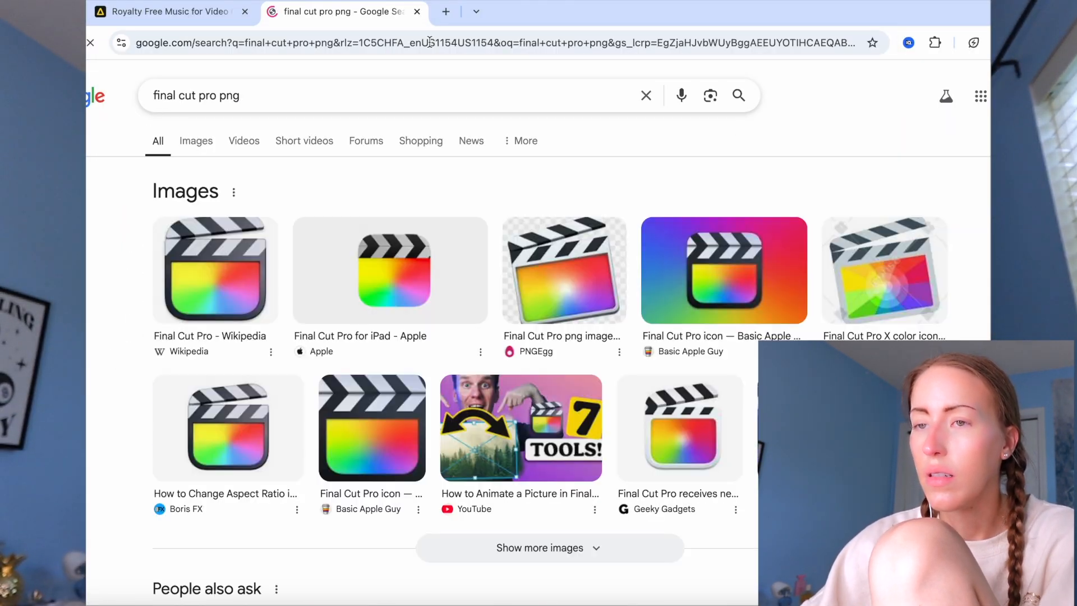
click(396, 261)
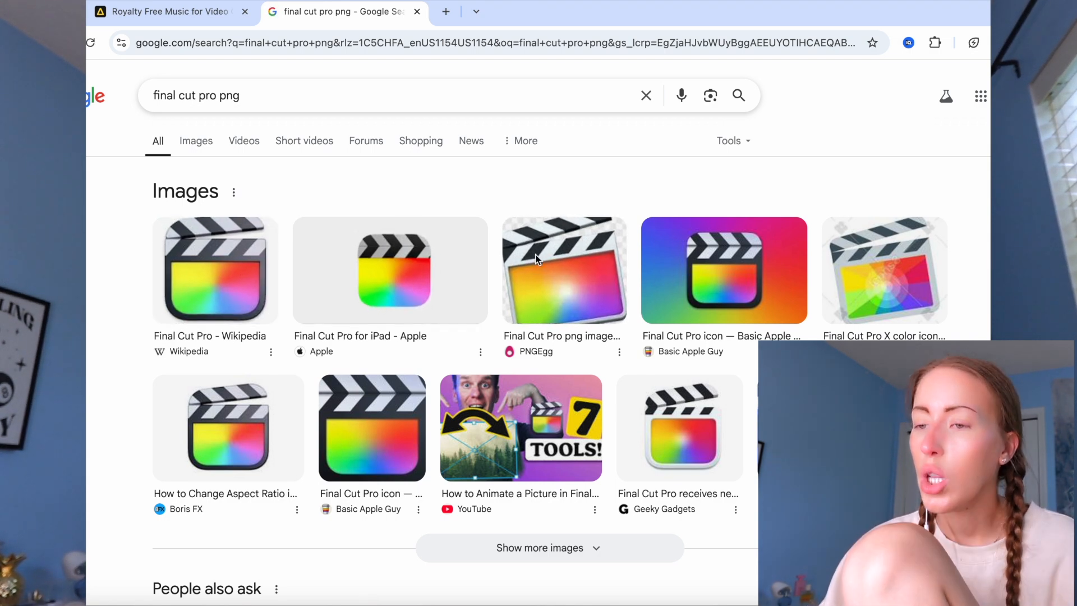
right_click(533, 262)
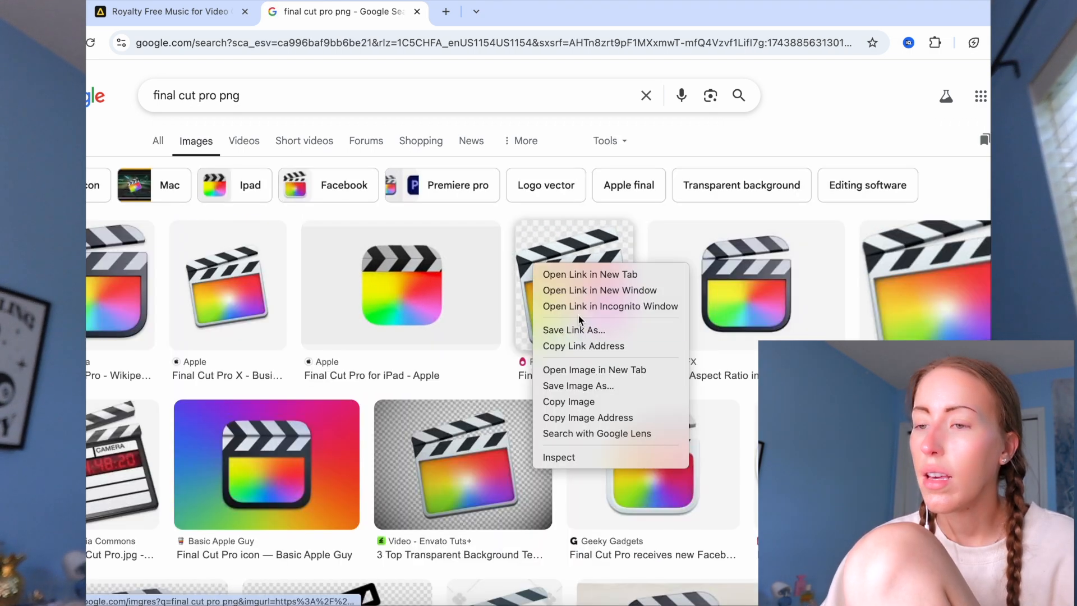
click(608, 386)
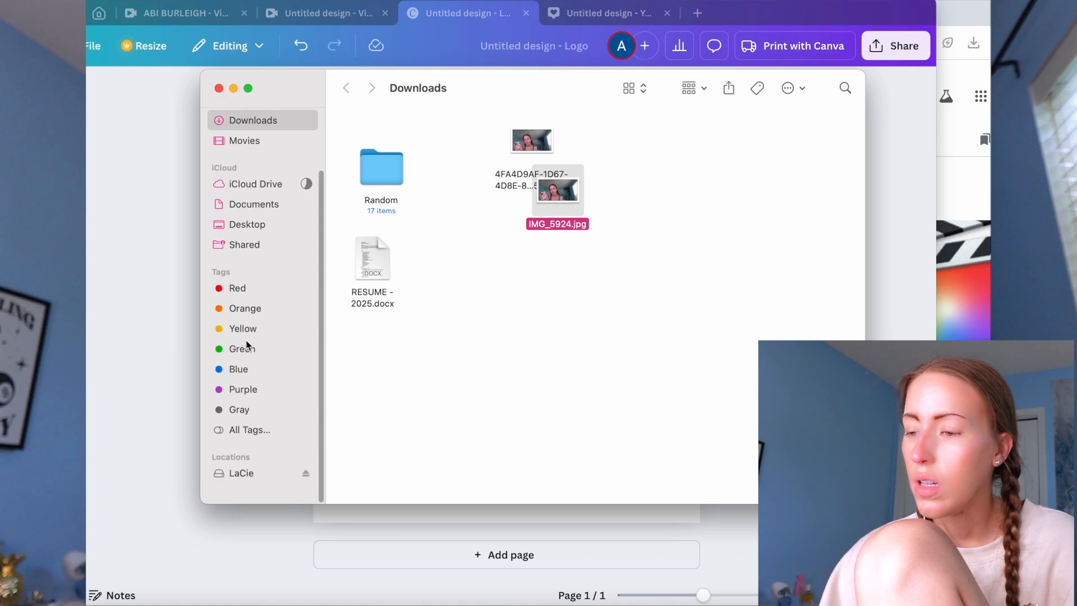
- Place fcp.jpeg from the LaCie drive on the untitled logo design's blank page
scroll(247, 421, up, 1)
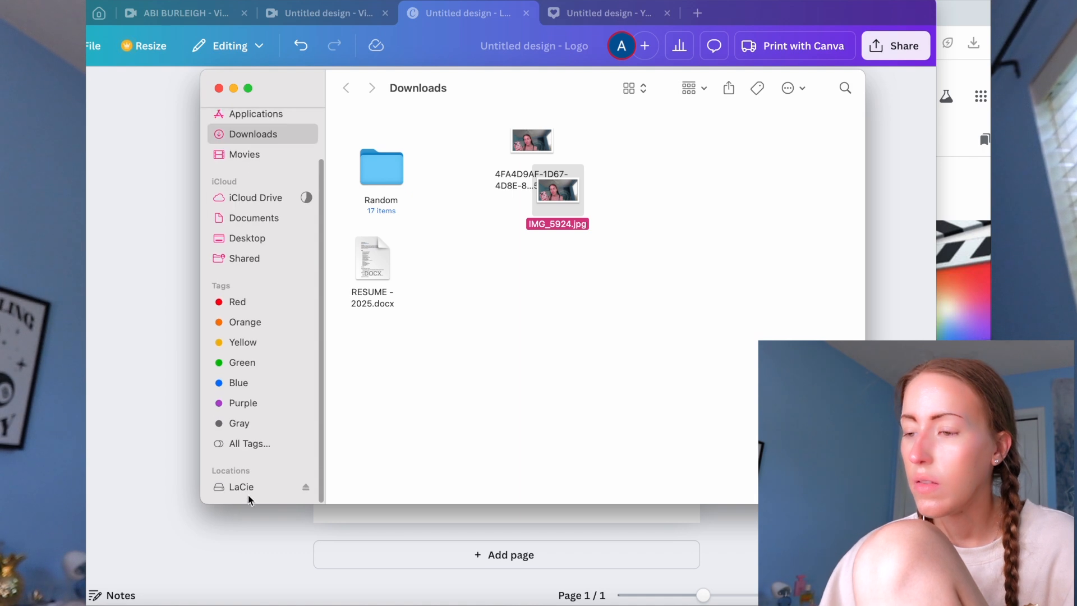
click(250, 486)
drag(695, 450, 591, 501)
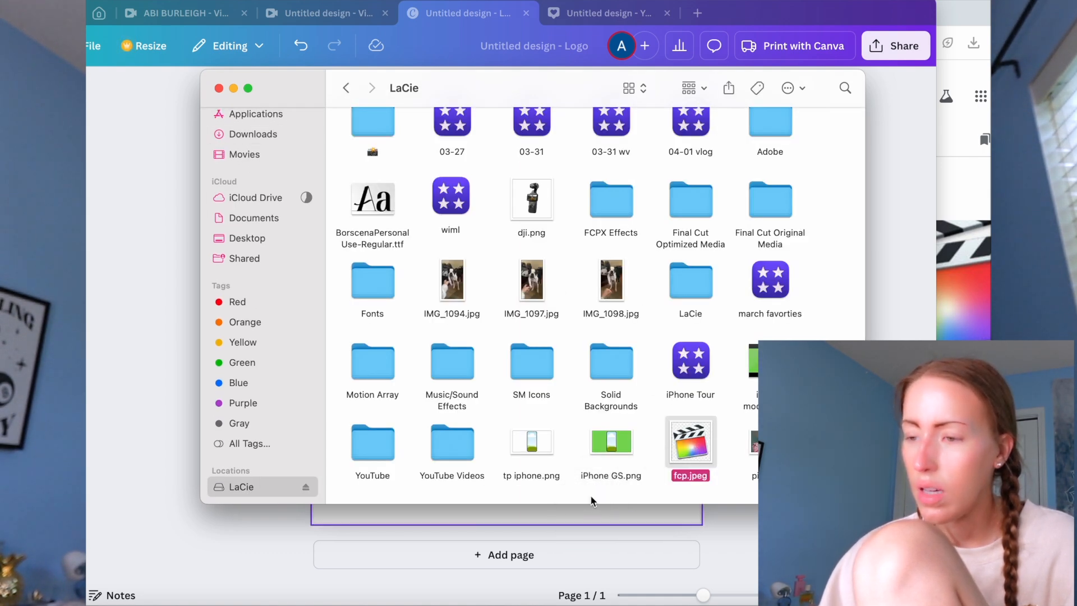
drag(560, 84, 928, 147)
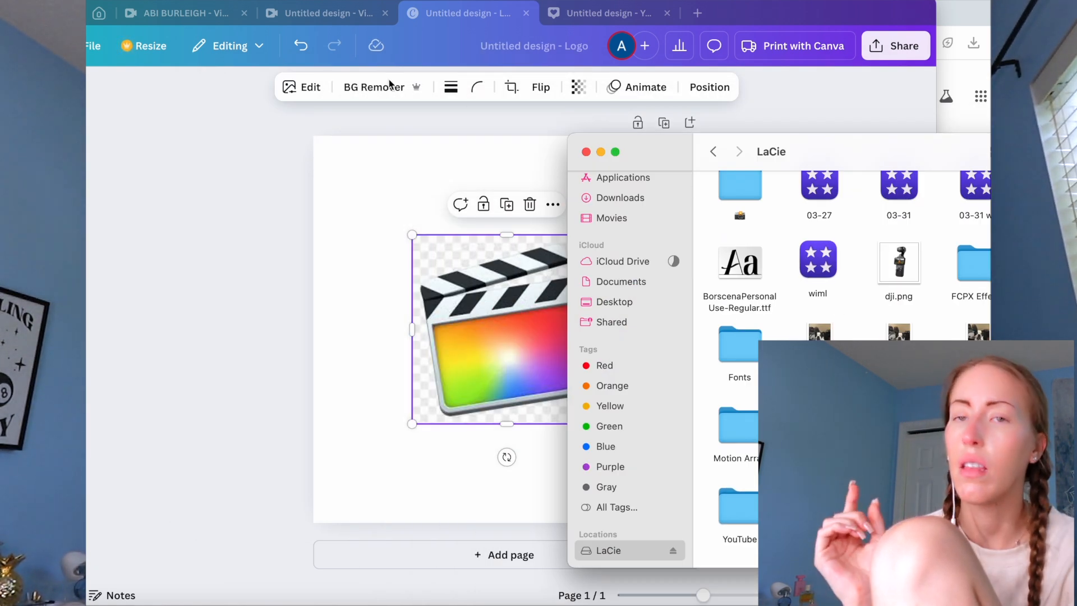
- Remove the background of the clapperboard logo, enlarge it and center it on the page
click(389, 84)
click(389, 84)
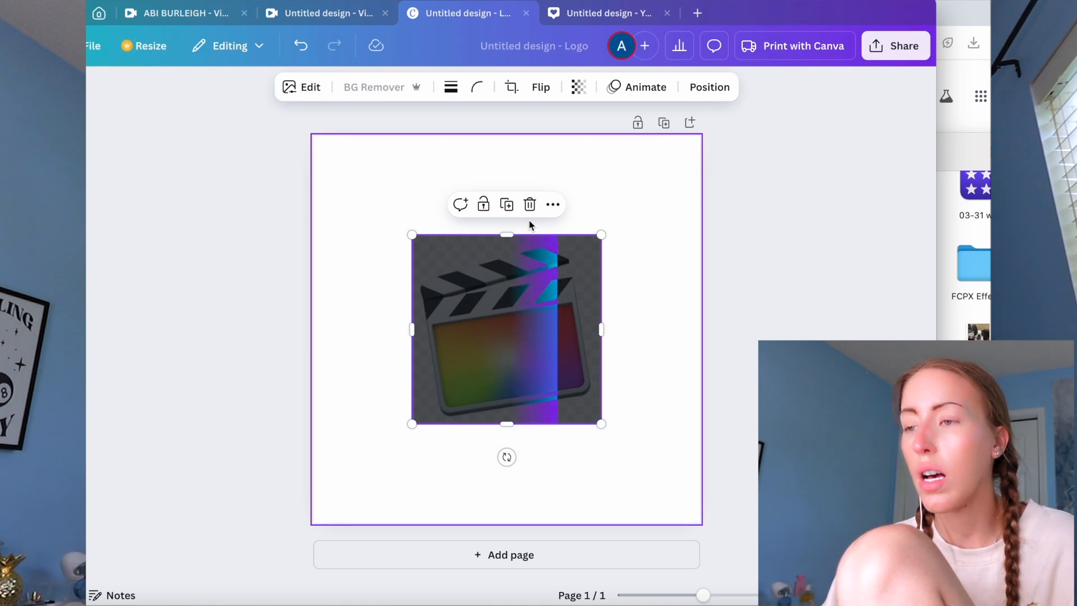
drag(601, 234, 701, 136)
drag(571, 276, 532, 313)
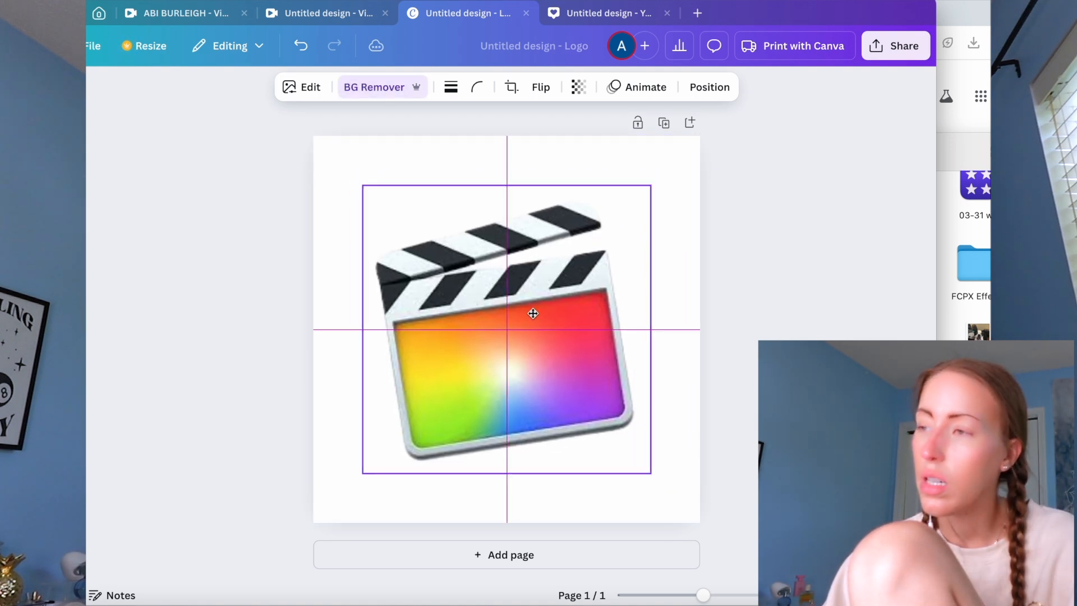
- Download the logo as a PNG with transparent background and save it as "fcp logo.png" on LaCie
click(895, 45)
click(674, 347)
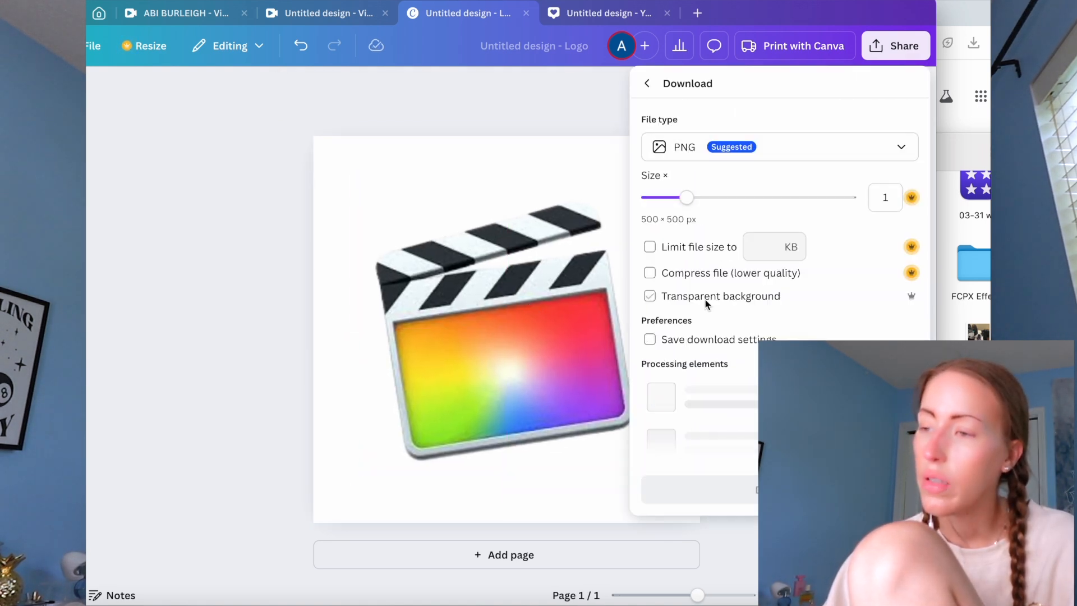
click(710, 366)
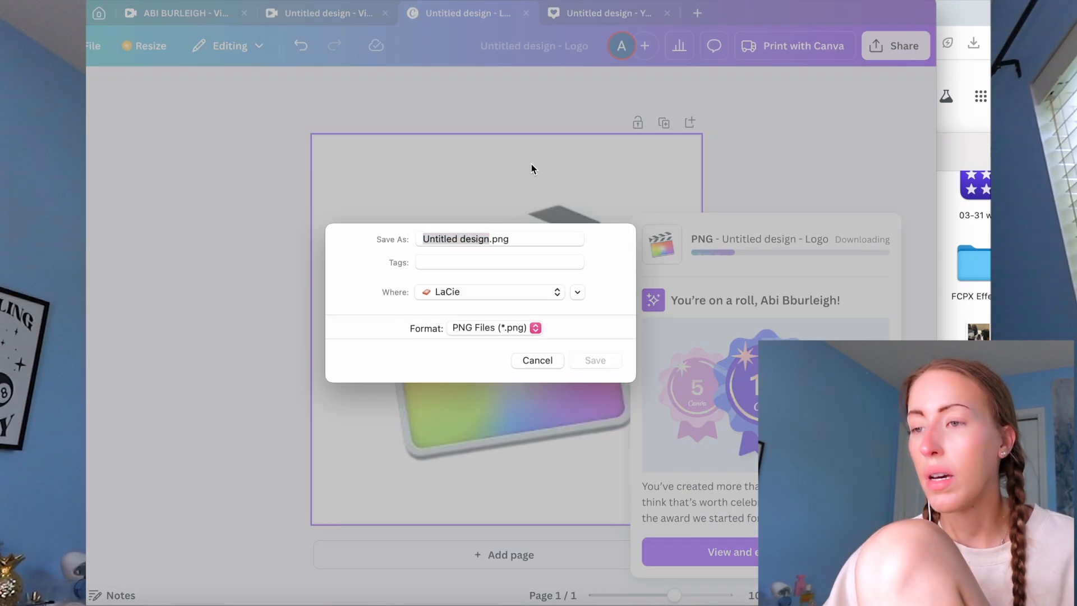
text(cp lo)
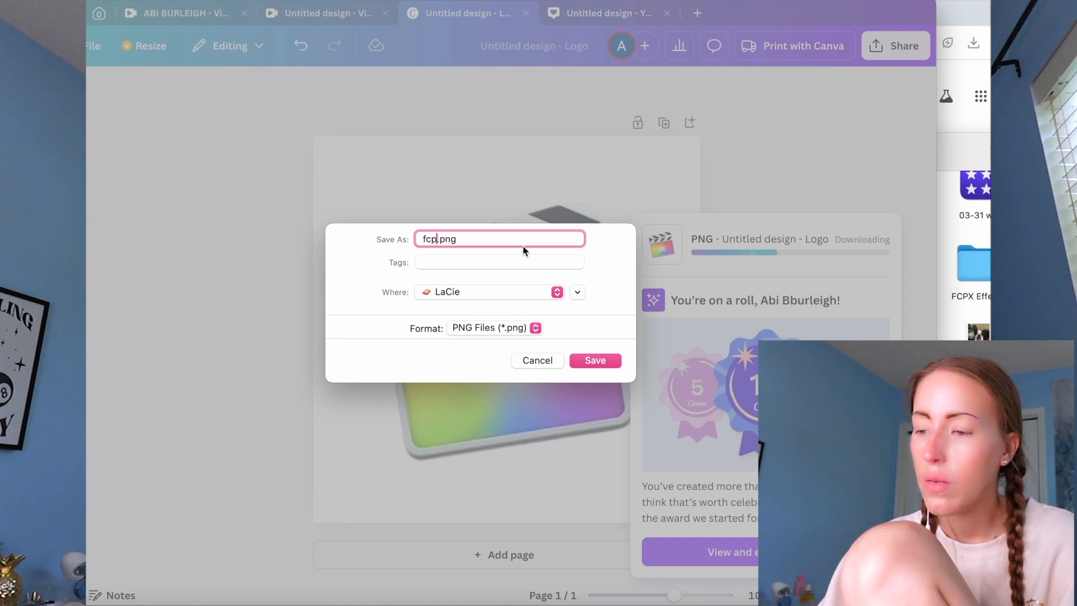
text(go)
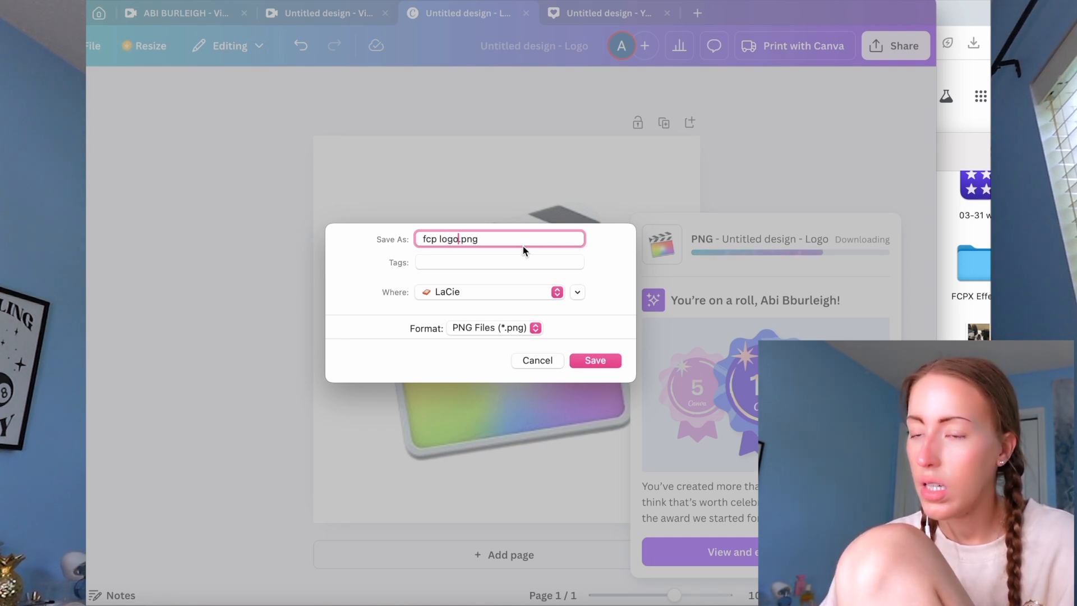
key(Return)
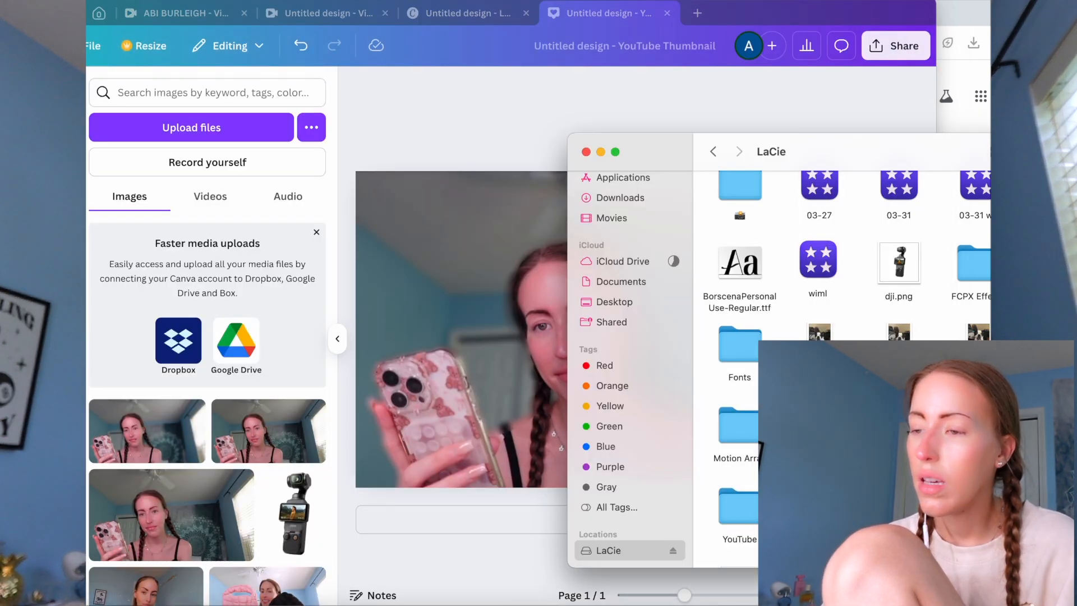
- Upload the fcp logo file from the LaCie drive to the untitled YouTube thumbnail design
scroll(841, 280, up, 1)
drag(942, 156, 718, 112)
scroll(722, 277, down, 5)
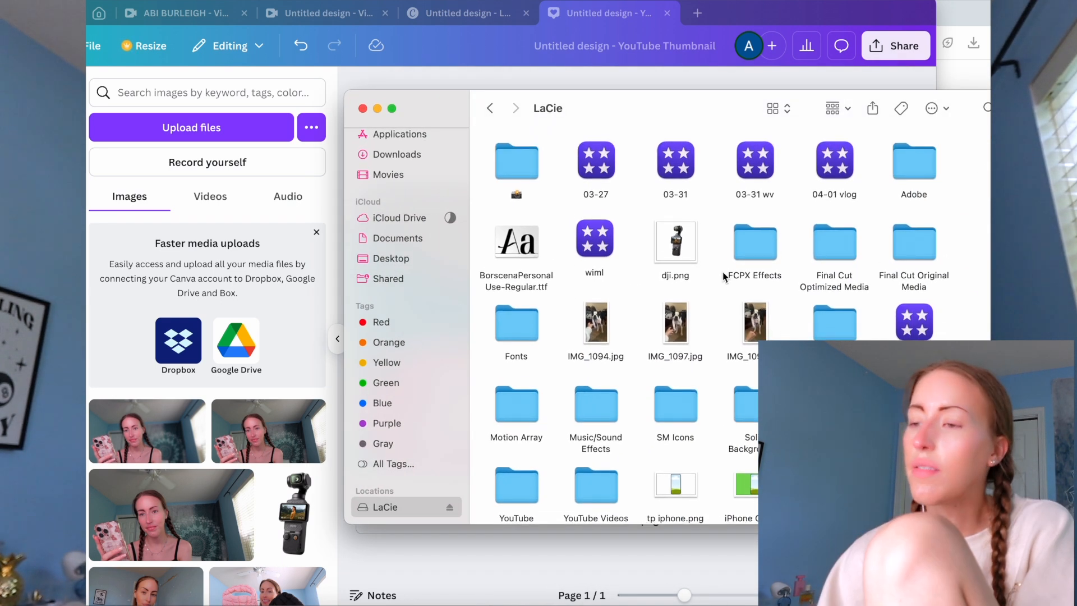
drag(503, 481, 331, 364)
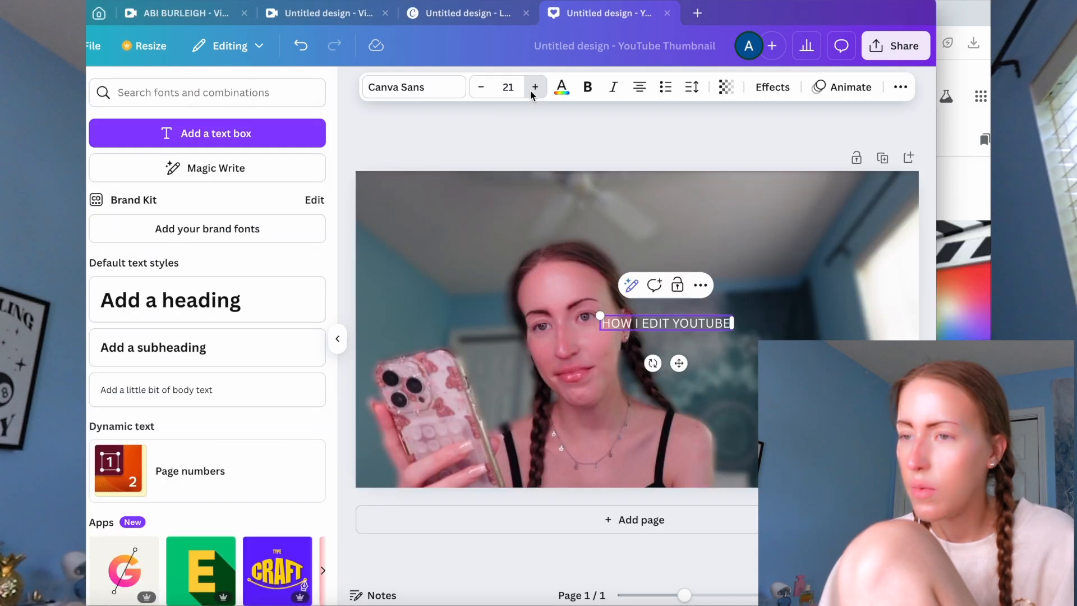
- Enlarge the HOW I EDIT YOUTUBE text to size 39.9 and place it on one line beside the face
click(533, 90)
click(533, 90)
click(532, 92)
click(532, 93)
click(533, 93)
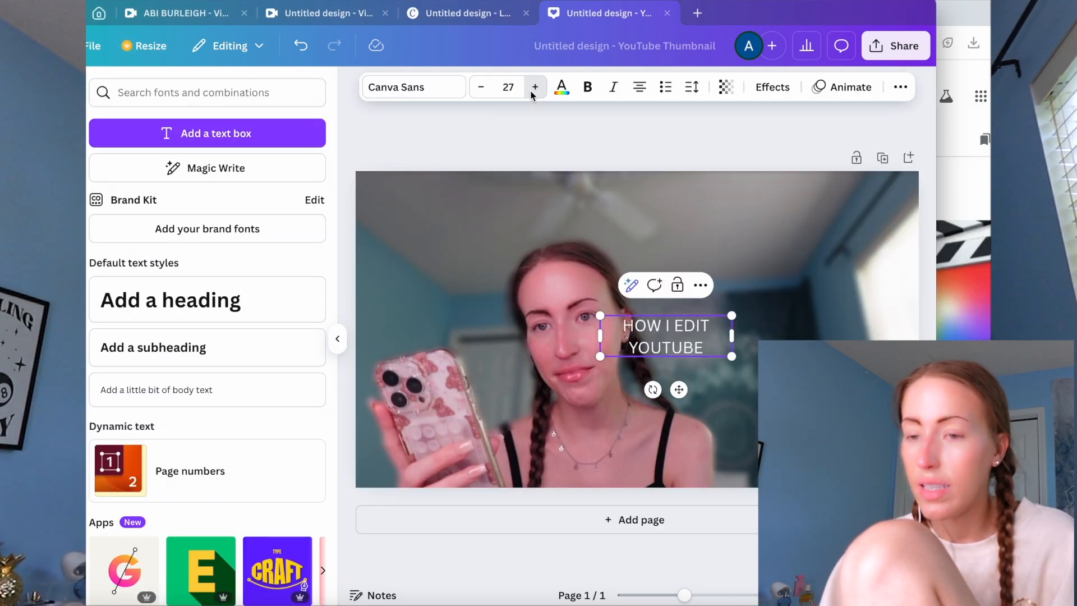
click(533, 93)
- Set the font of the HOW I EDIT YOUTUBE text to Sunborn
click(396, 88)
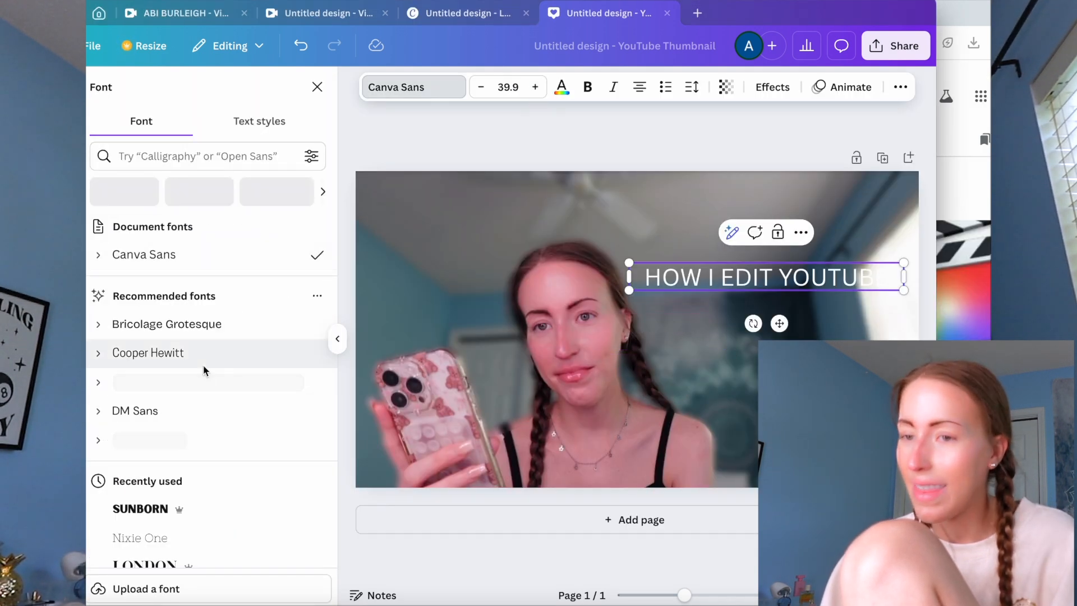
scroll(205, 370, down, 6)
scroll(205, 370, up, 5)
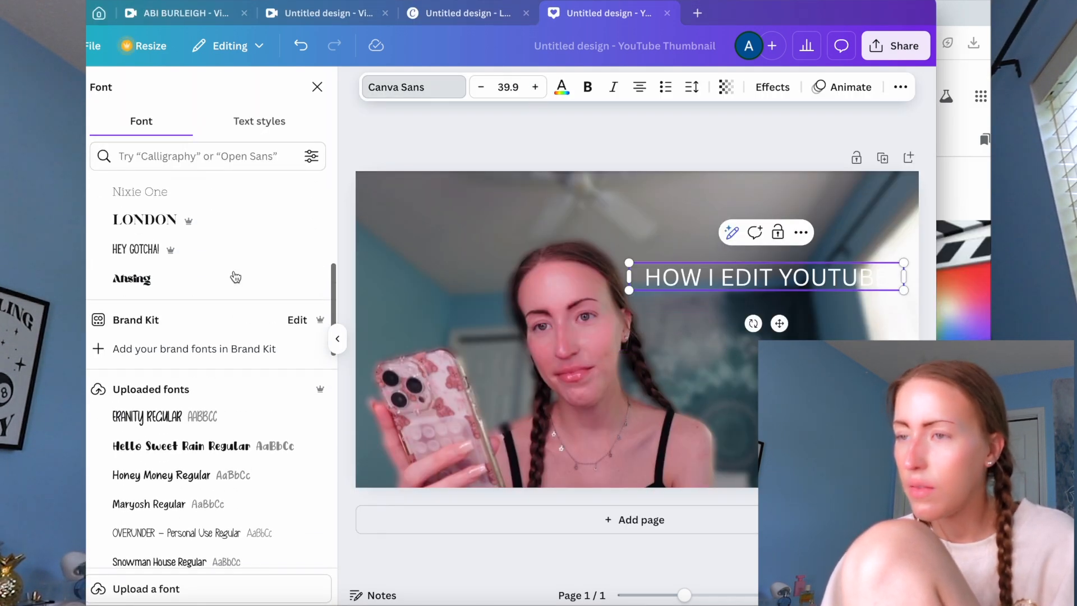
click(205, 354)
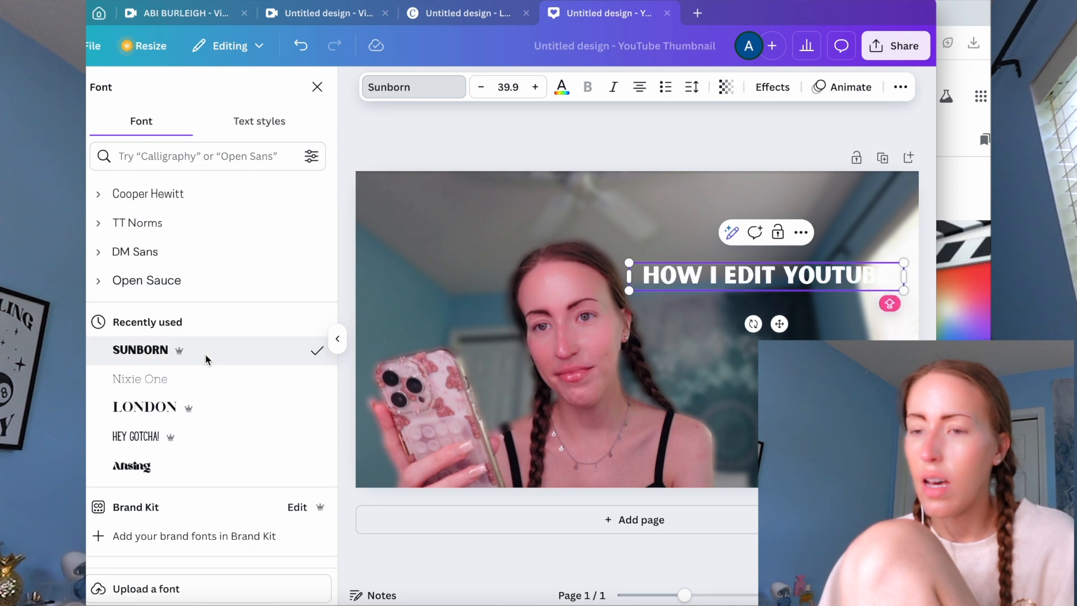
- Try a custom blue as the text color of HOW I EDIT YOUTUBE
click(561, 89)
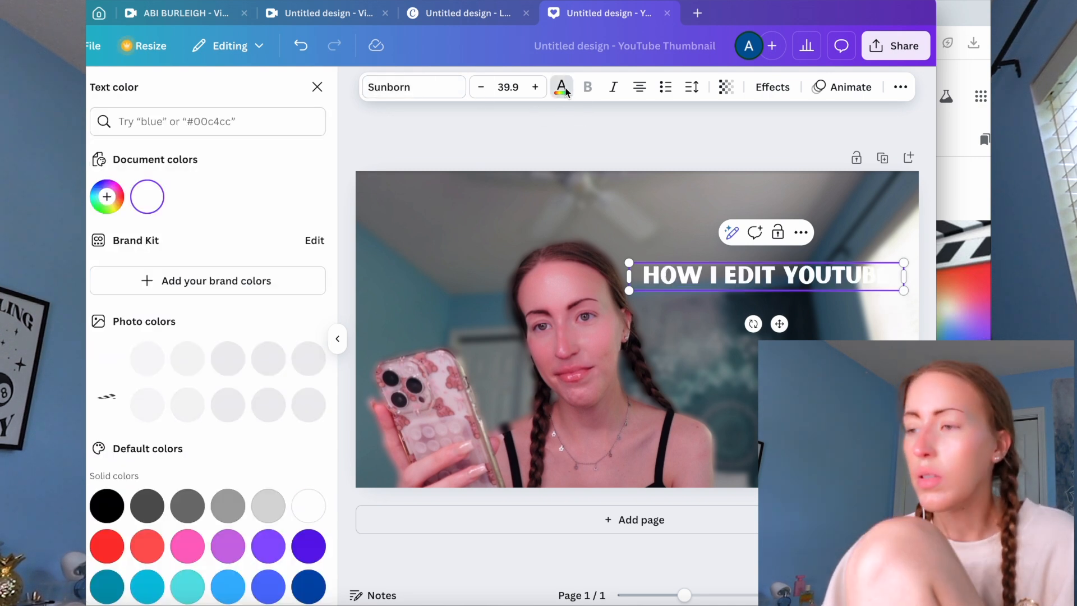
scroll(286, 332, down, 1)
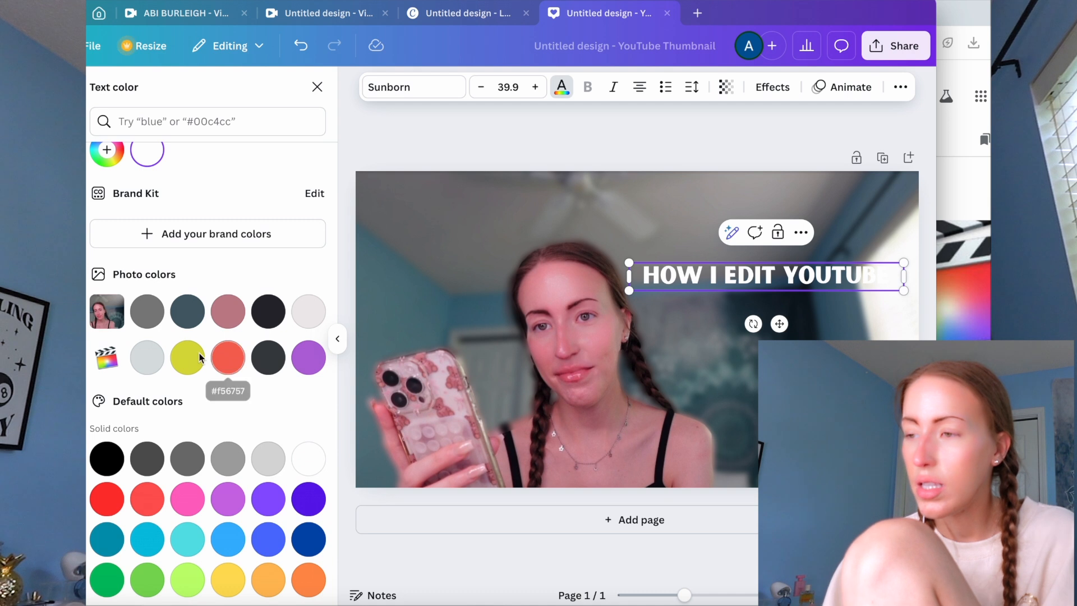
click(107, 150)
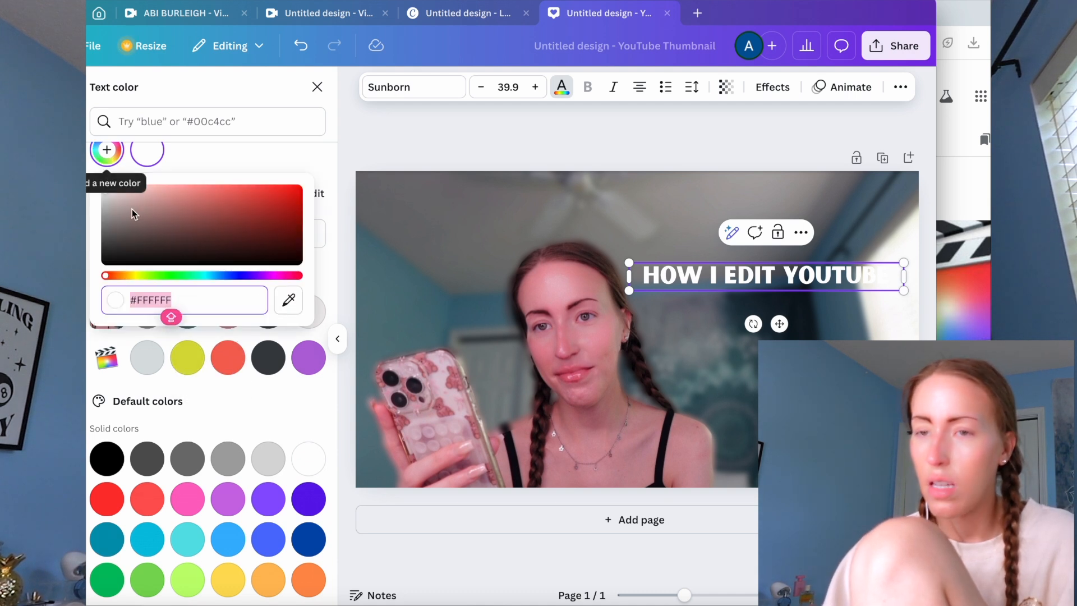
drag(171, 274, 212, 275)
click(245, 186)
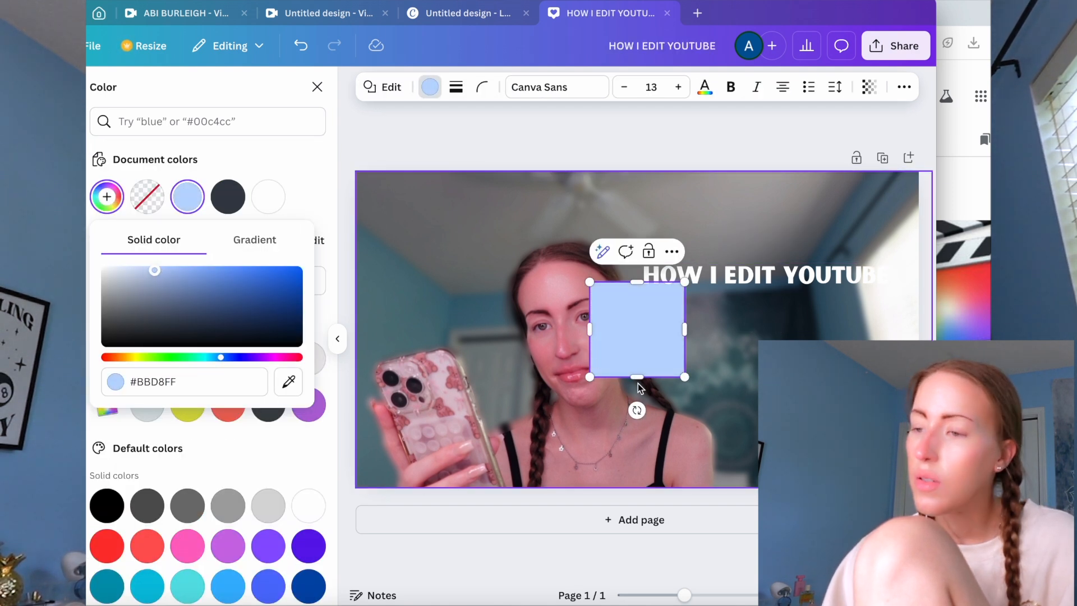
- Reshape the light blue square into a wide, flat band and place it behind the HOW I EDIT YOUTUBE text
drag(641, 377, 873, 301)
drag(744, 353, 795, 325)
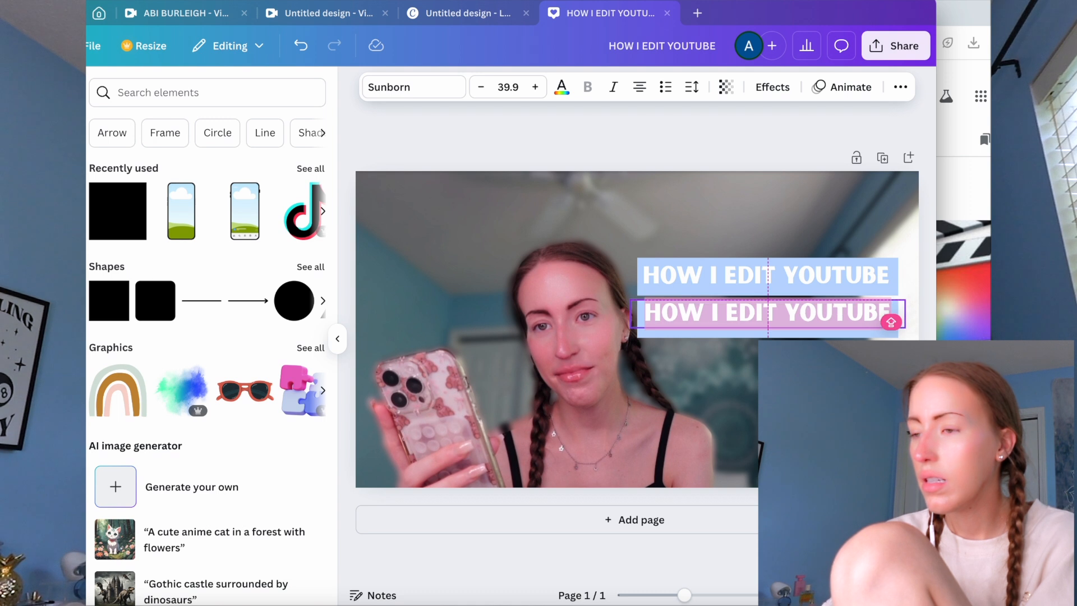
- Change the copied second text line to "VIDEOS + THUMBNAILS" and widen the blue band behind it slightly
text(VIDEOS + THUMBN)
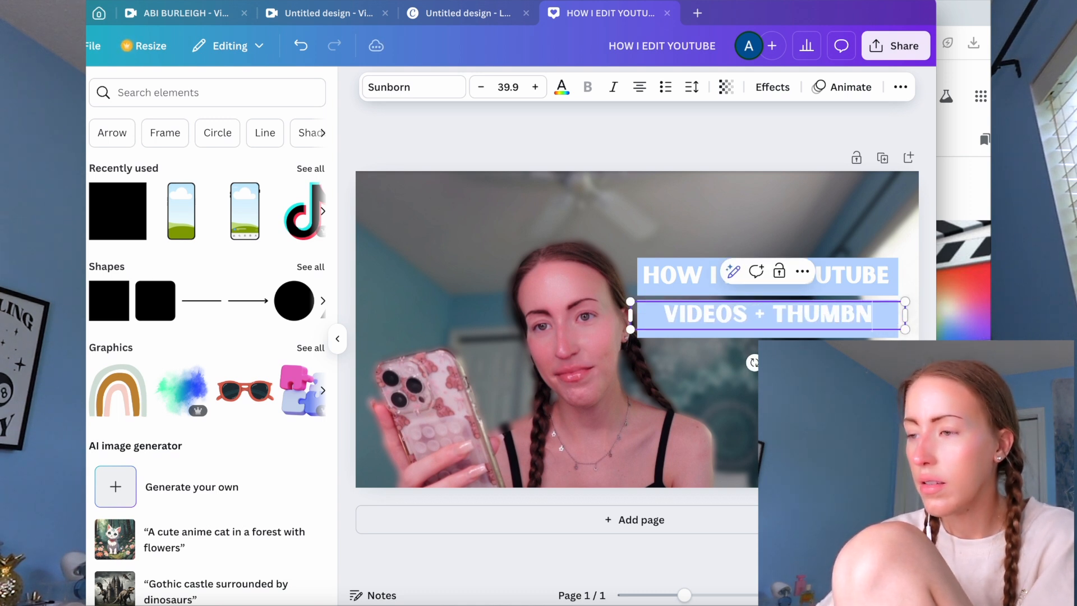
text(AILS)
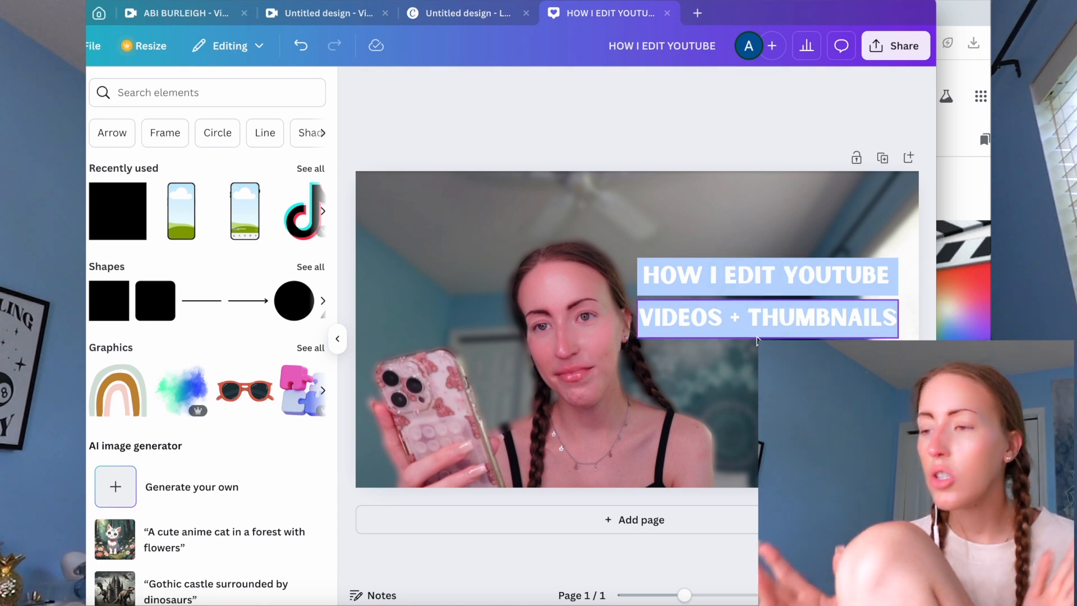
click(688, 335)
drag(637, 323, 630, 320)
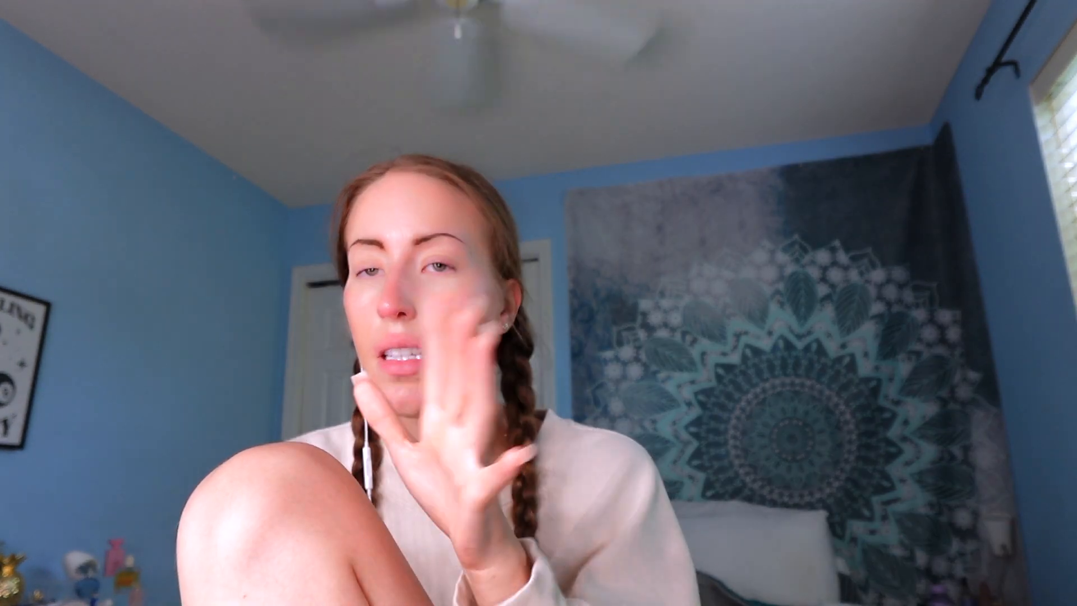